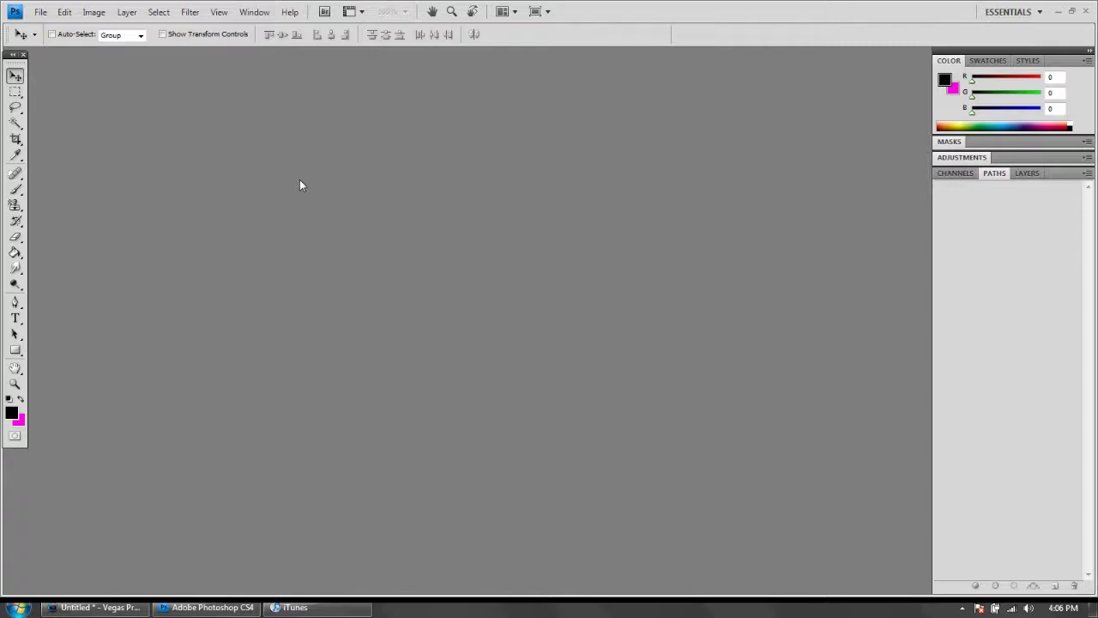
pyautogui.click(41, 13)
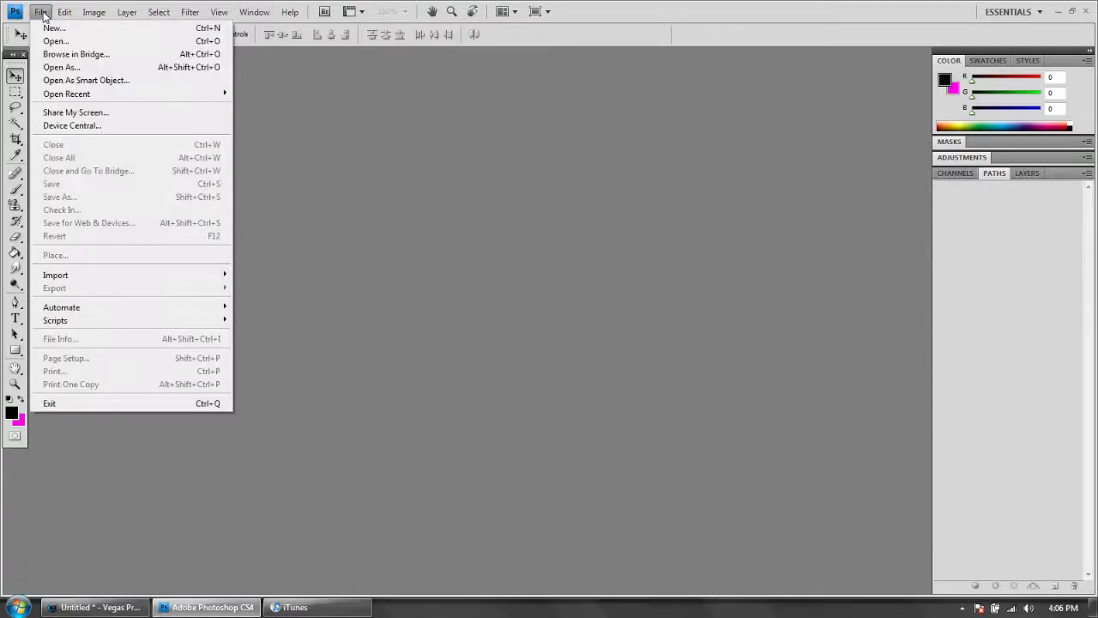
pyautogui.click(446, 176)
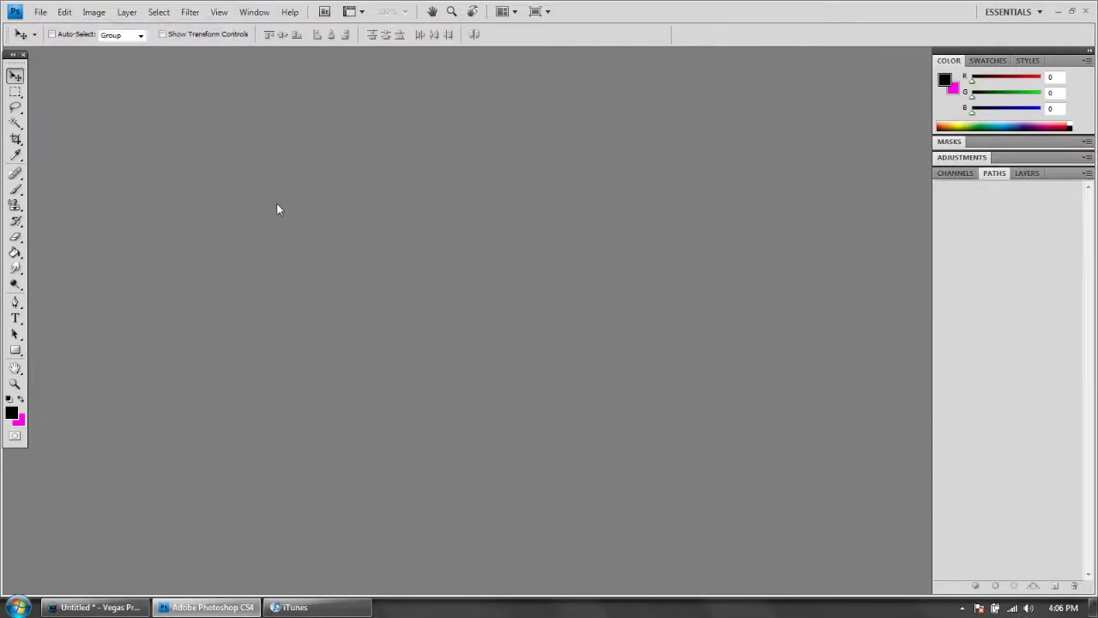
pyautogui.click(1034, 174)
pyautogui.click(996, 174)
pyautogui.click(43, 13)
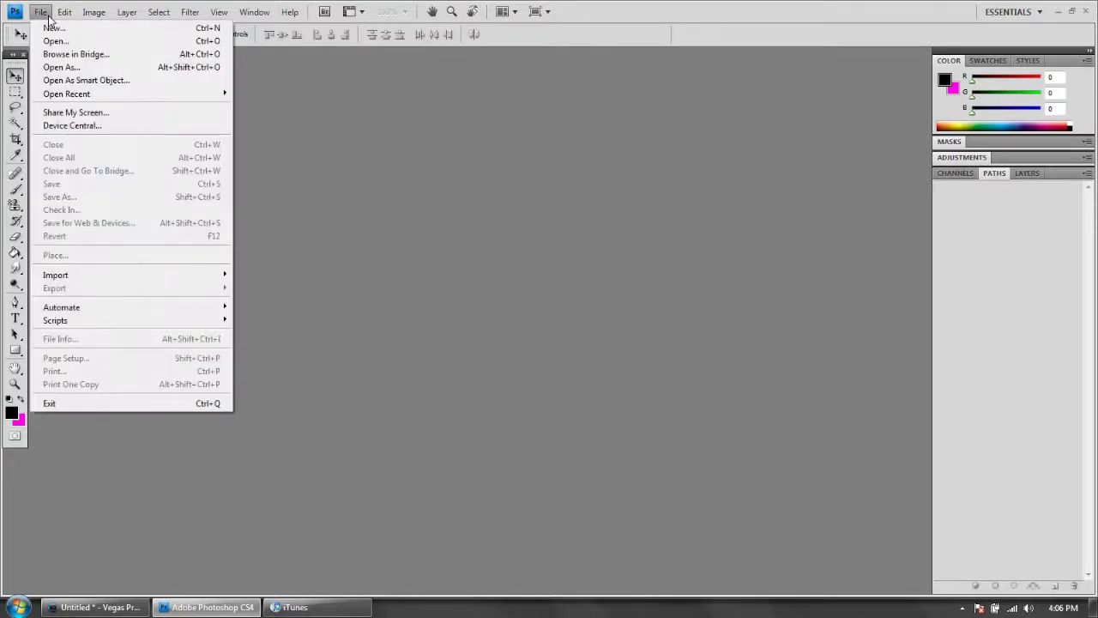
pyautogui.click(314, 203)
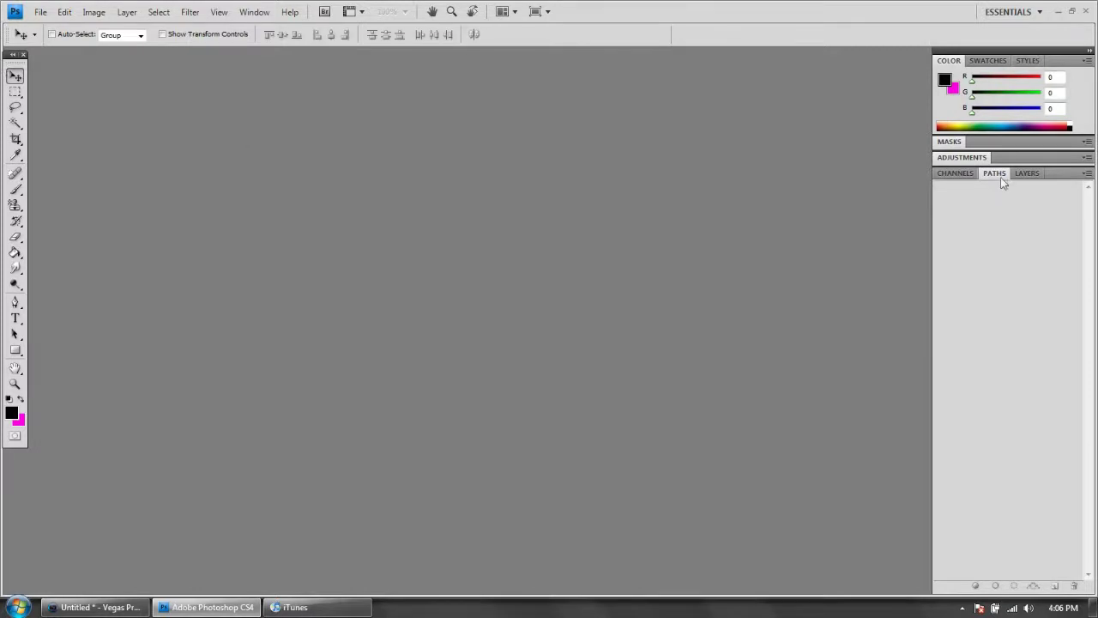
pyautogui.click(1092, 604)
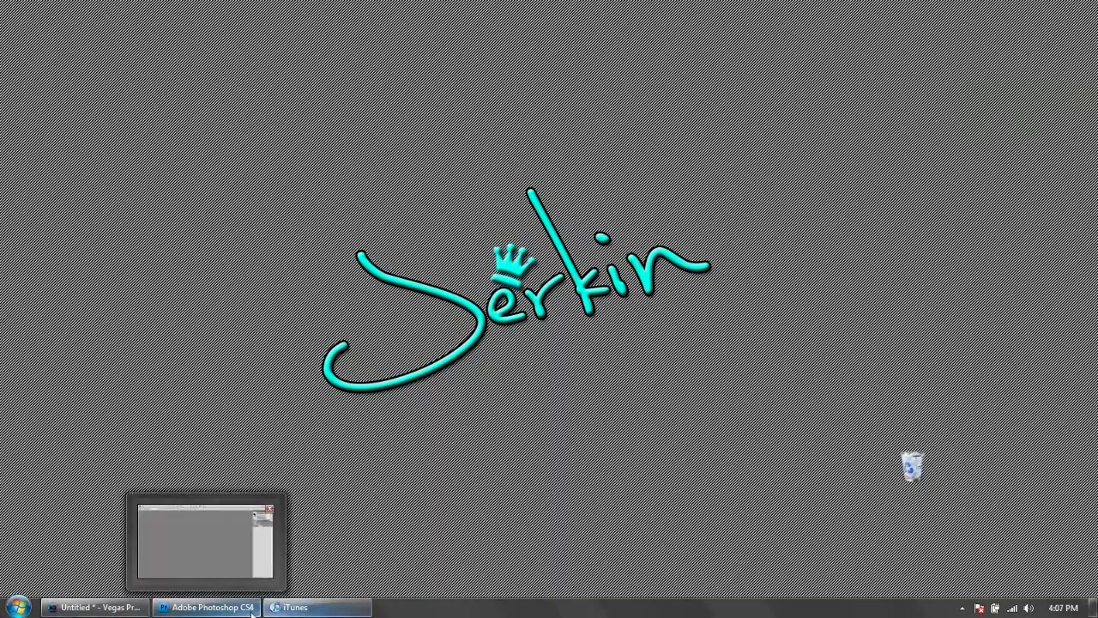
pyautogui.click(206, 606)
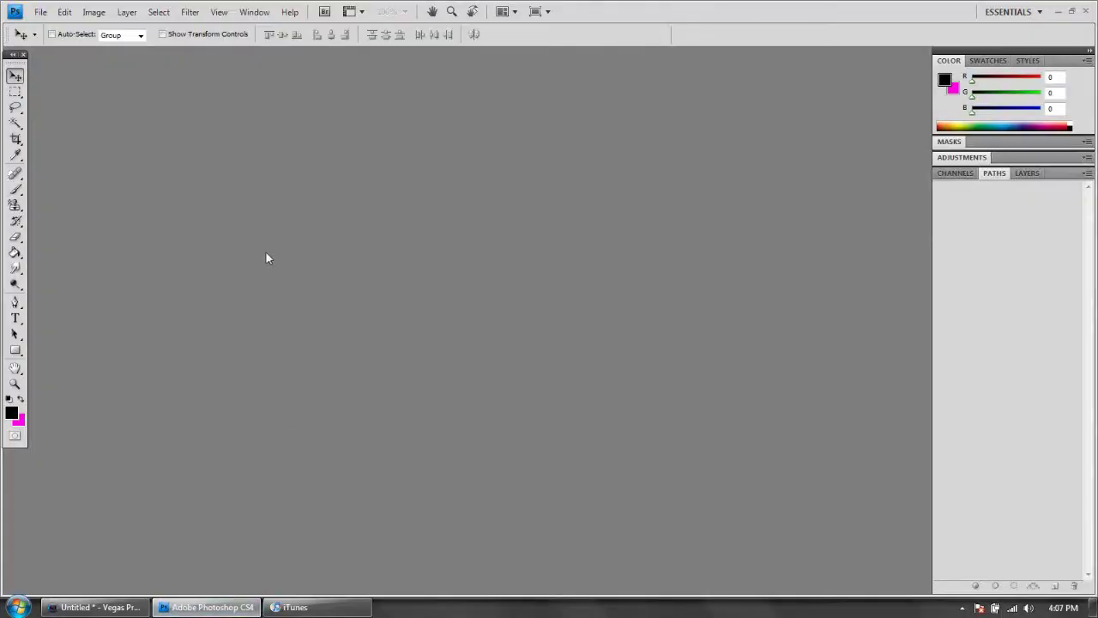
# Step: Create a new 1600 × 900 pixel RGB document at 72 pixels/inch with a white background
pyautogui.click(39, 18)
pyautogui.click(54, 27)
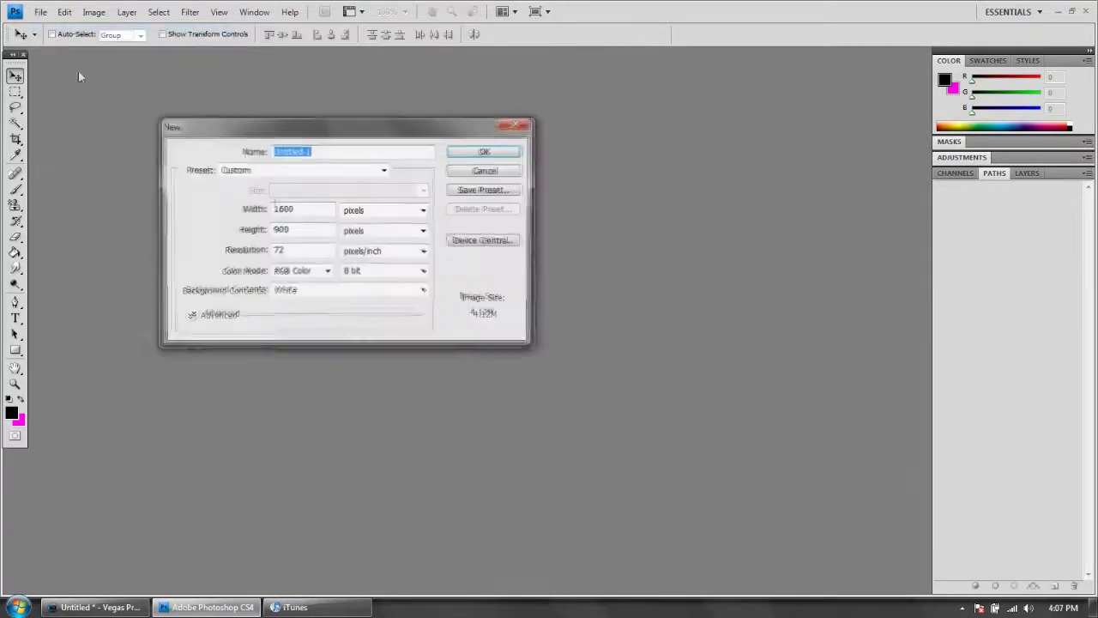
pyautogui.moveTo(325, 128); pyautogui.dragTo(462, 200)
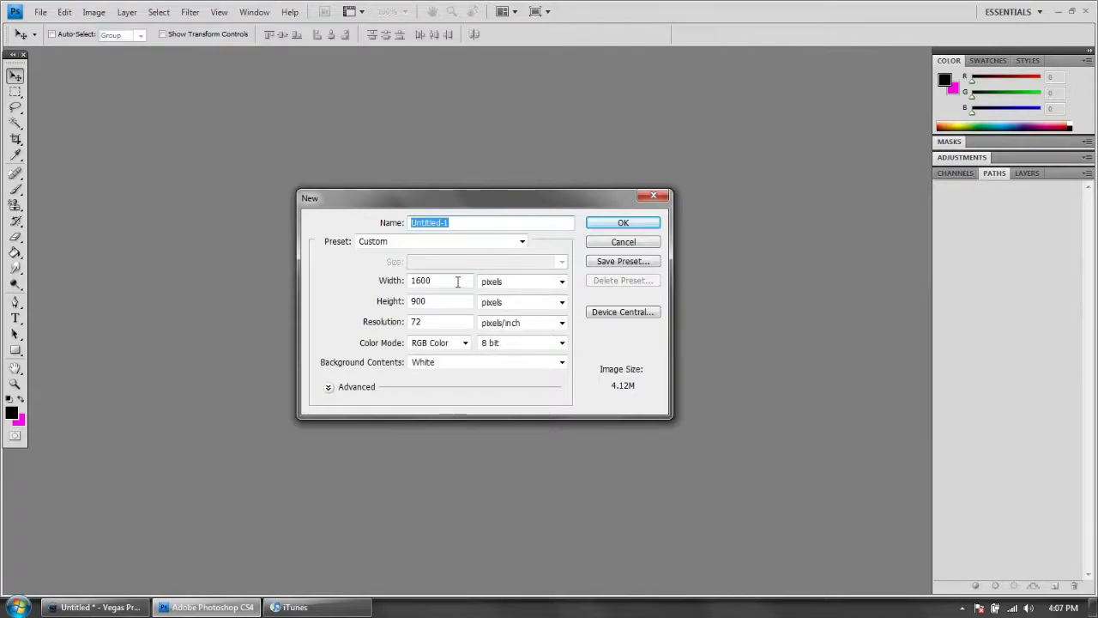
pyautogui.click(1093, 609)
pyautogui.moveTo(711, 289); pyautogui.dragTo(246, 277)
pyautogui.hotkey('alt', 'Tab')
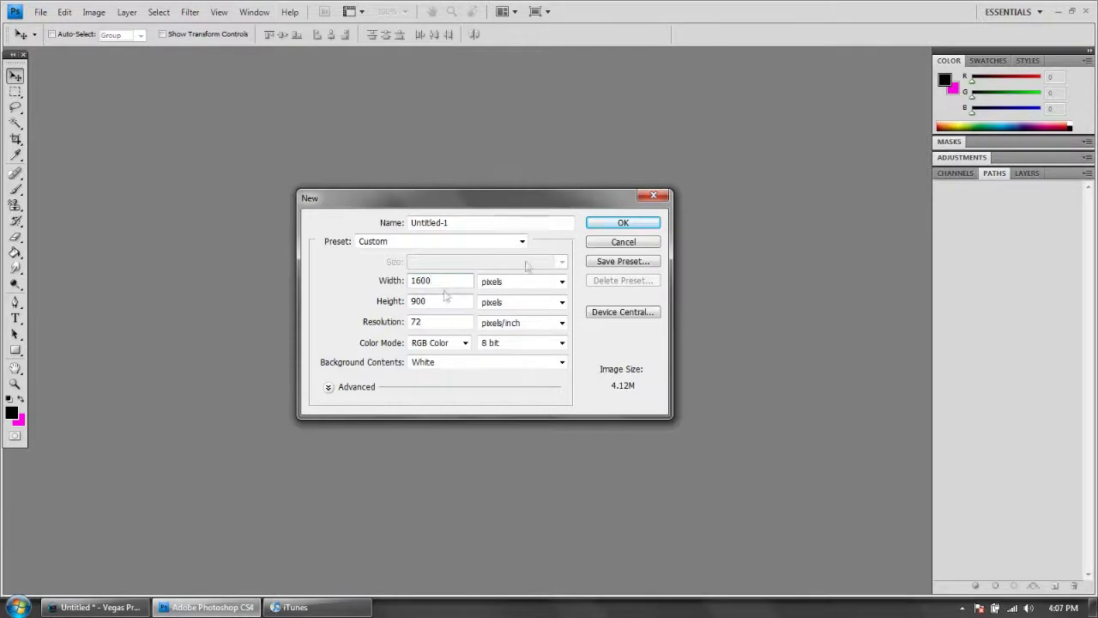
pyautogui.click(599, 222)
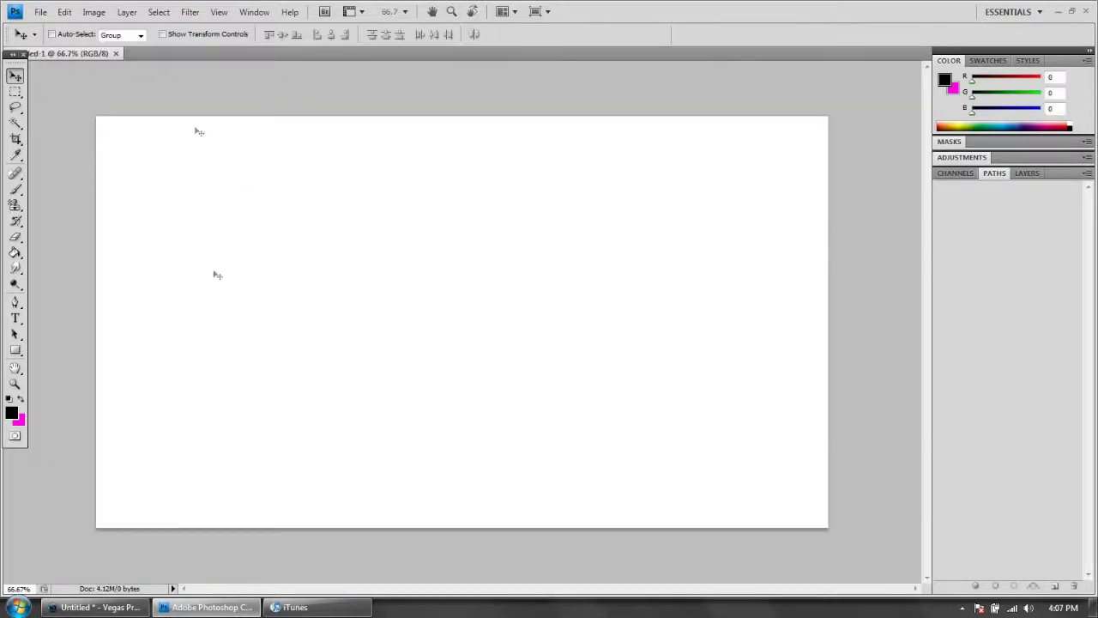
# Step: Create a second new document 300 pixels wide and 200 pixels high
pyautogui.click(40, 12)
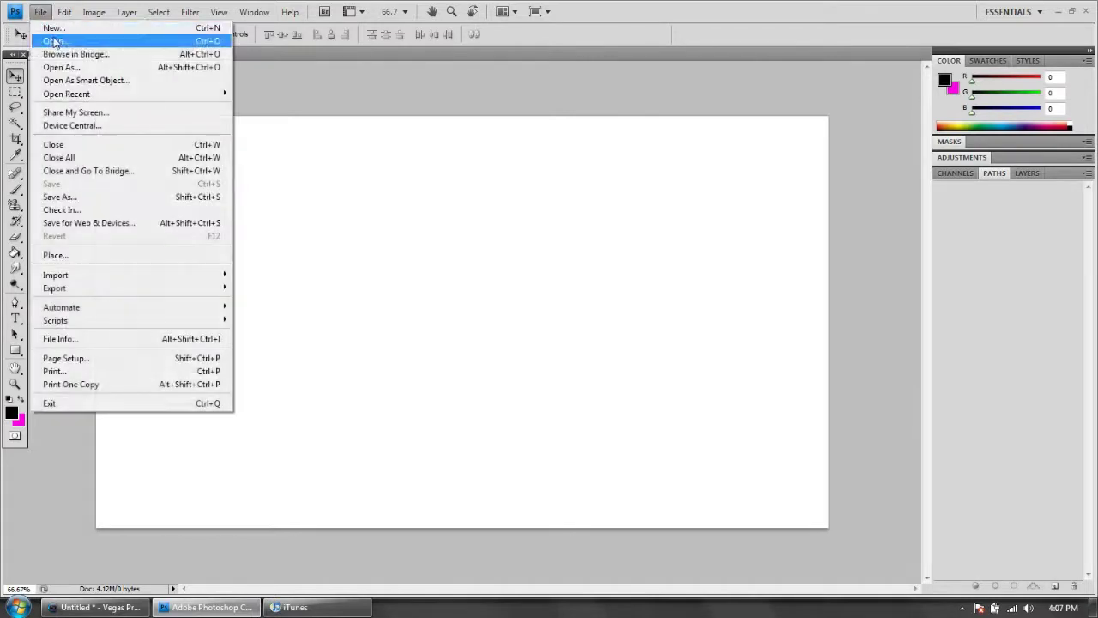
pyautogui.click(51, 27)
pyautogui.click(448, 283)
pyautogui.doubleClick(429, 282)
pyautogui.write('300')
pyautogui.press('Tab')
pyautogui.press('Tab')
pyautogui.write('200')
pyautogui.press('Return')
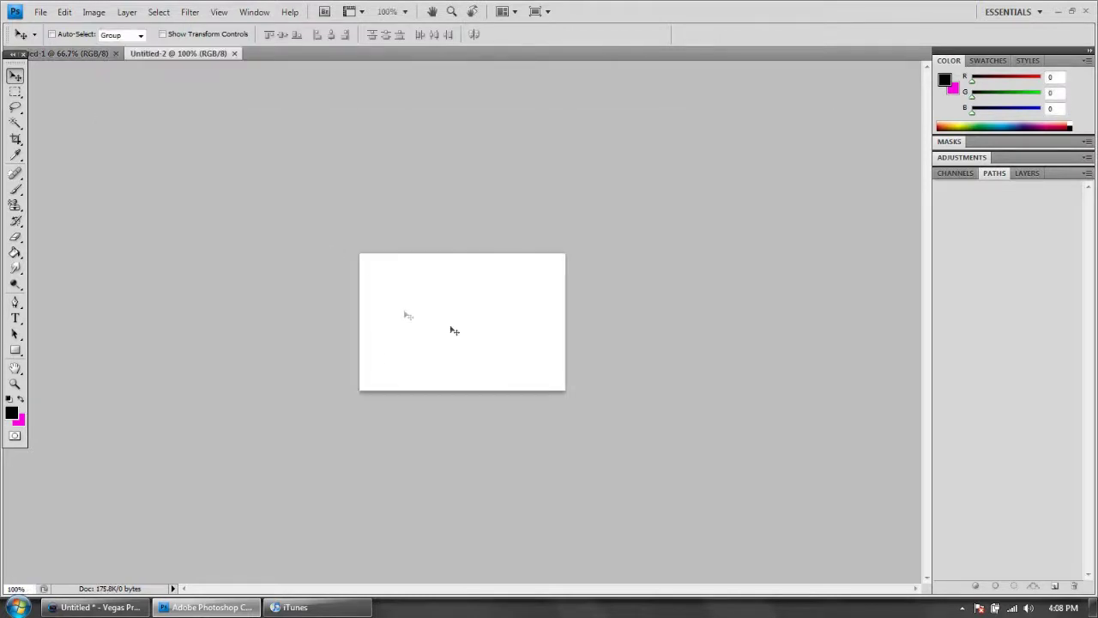
# Step: Return to the first, larger document and display its layers
pyautogui.click(82, 55)
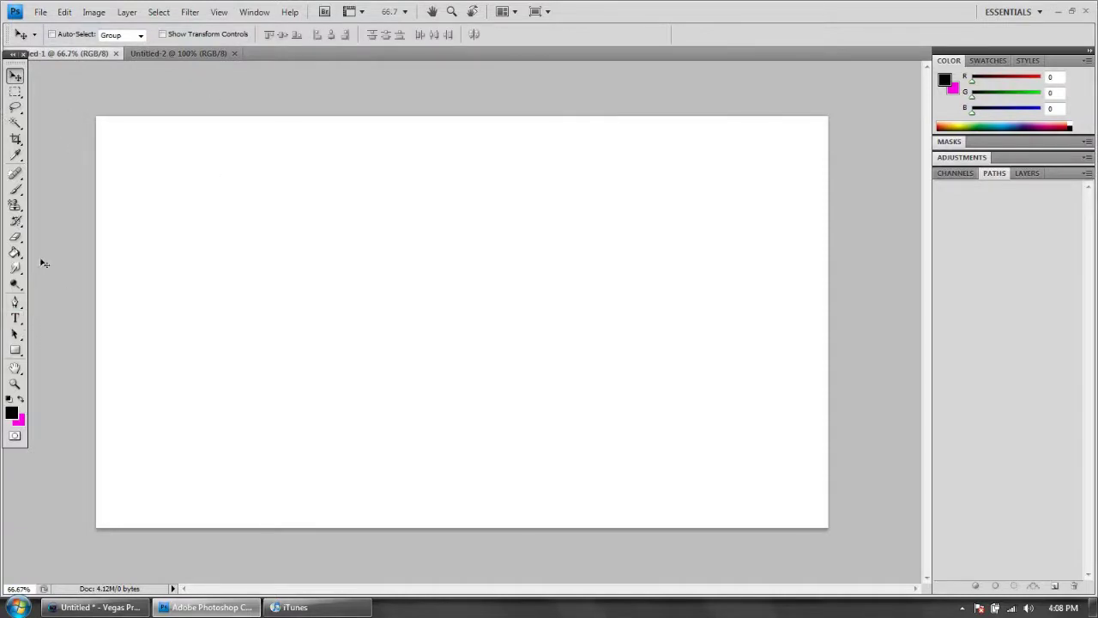
pyautogui.click(1018, 175)
pyautogui.click(1004, 174)
pyautogui.click(1018, 174)
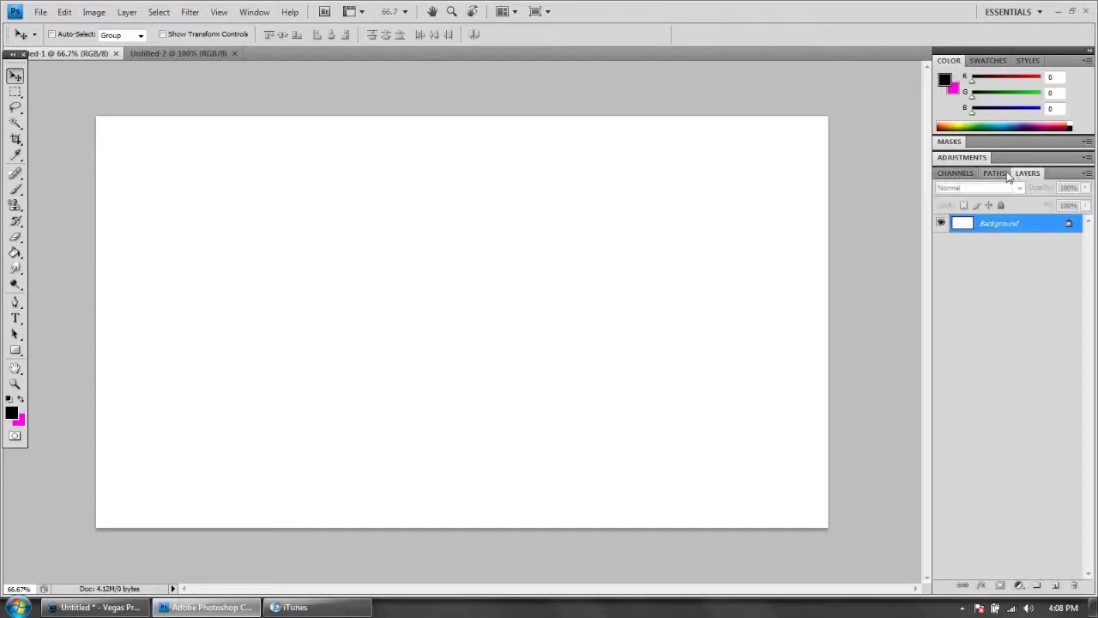
pyautogui.click(1004, 174)
pyautogui.click(1014, 176)
pyautogui.click(16, 413)
pyautogui.moveTo(341, 230); pyautogui.dragTo(414, 211)
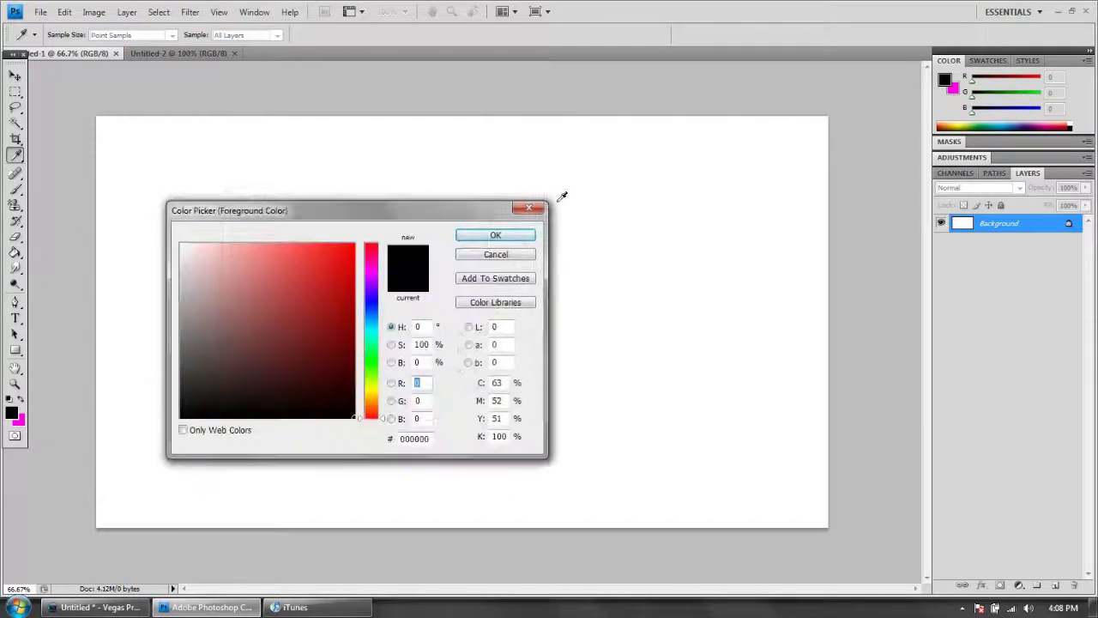
pyautogui.click(525, 206)
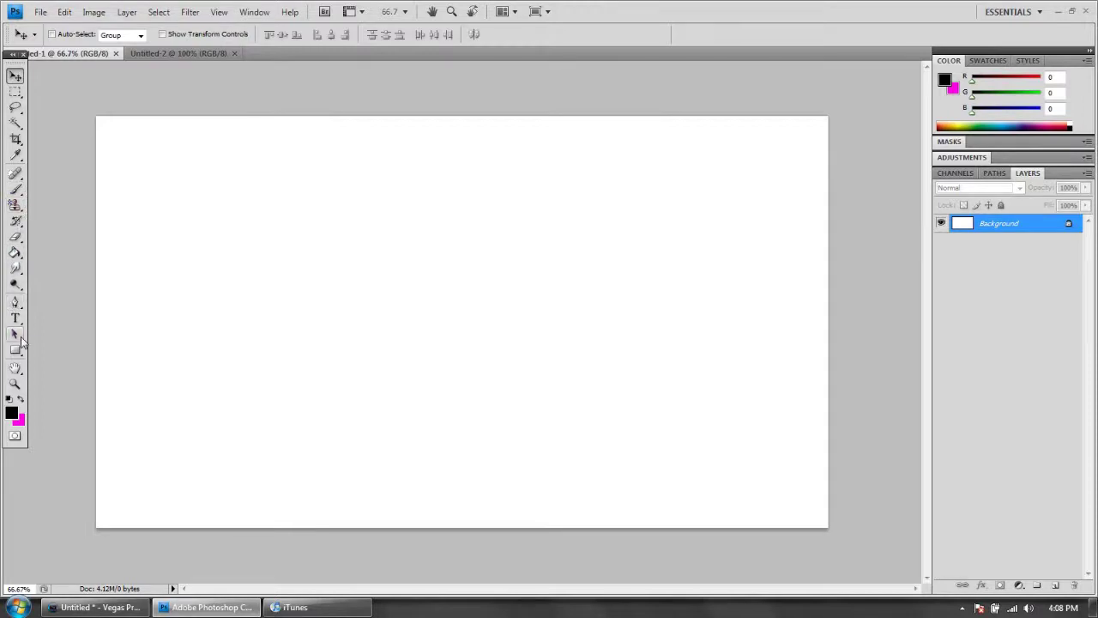
# Step: Float the tool options bar over the canvas and dock it back in its original place
pyautogui.click(16, 253)
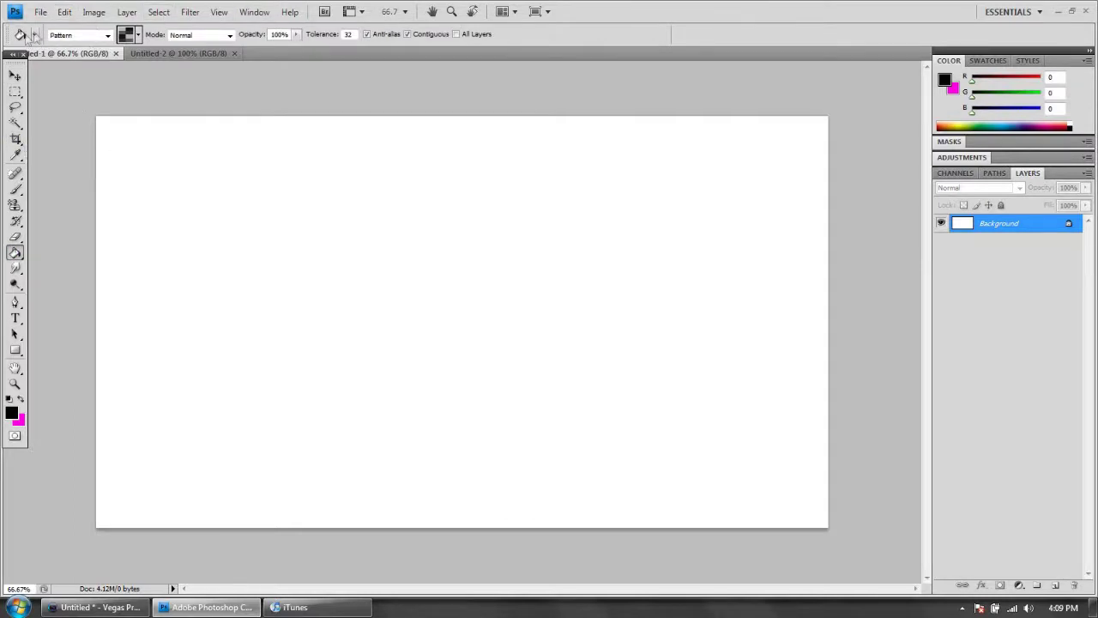
pyautogui.moveTo(7, 40); pyautogui.dragTo(155, 151)
pyautogui.click(14, 204)
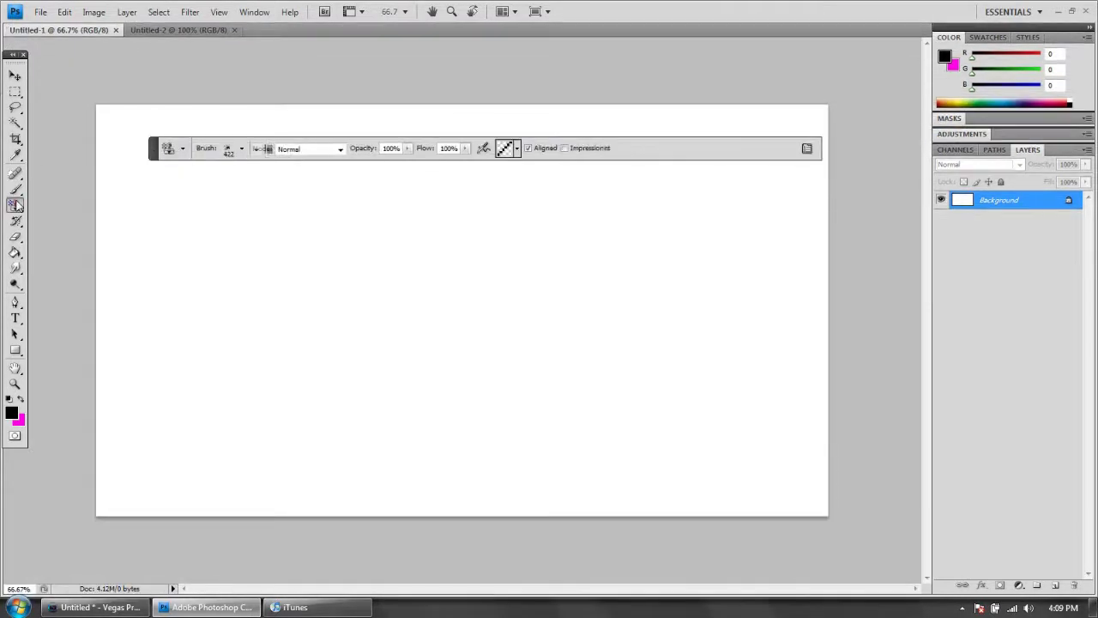
pyautogui.click(272, 236)
pyautogui.moveTo(588, 122)
pyautogui.mouseDown()
pyautogui.moveTo(421, 227)
pyautogui.moveTo(309, 274)
pyautogui.mouseUp()
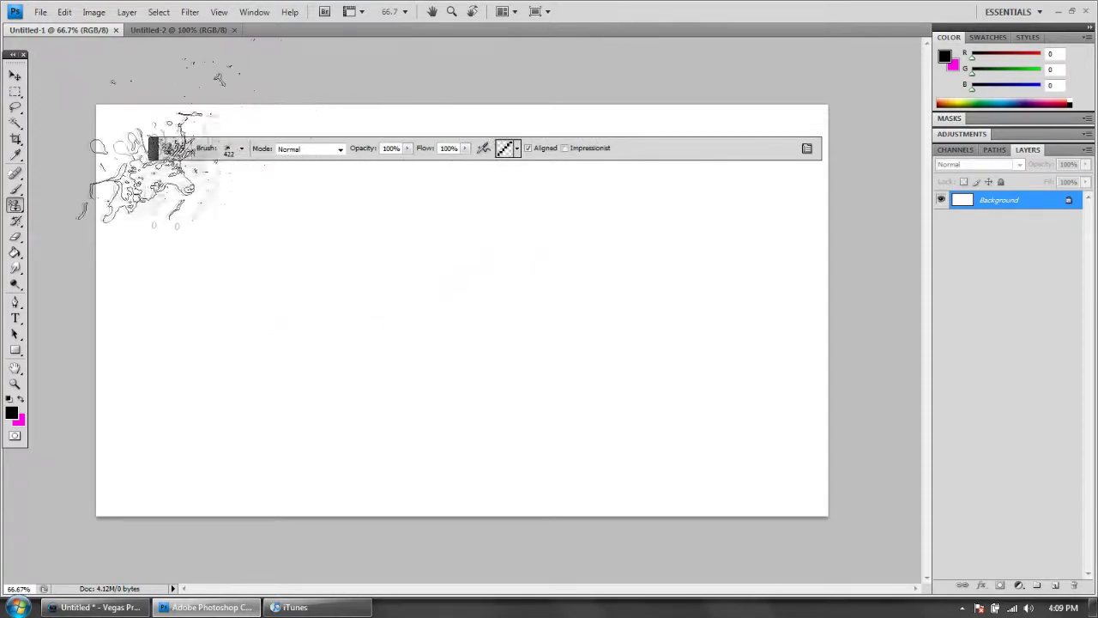
pyautogui.click(14, 75)
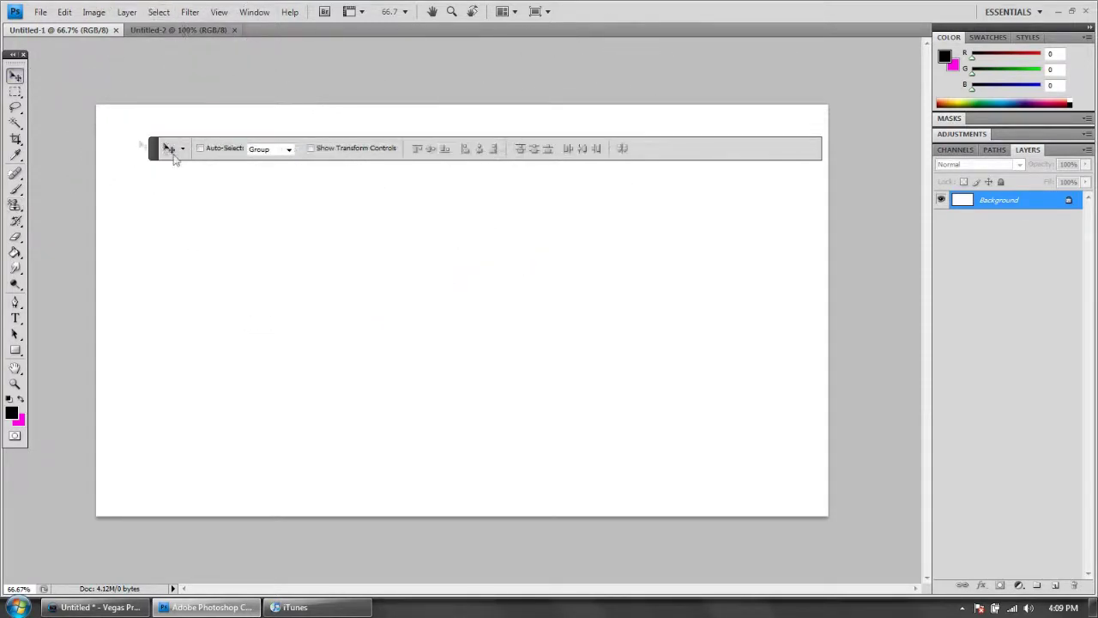
pyautogui.moveTo(153, 148); pyautogui.dragTo(12, 34)
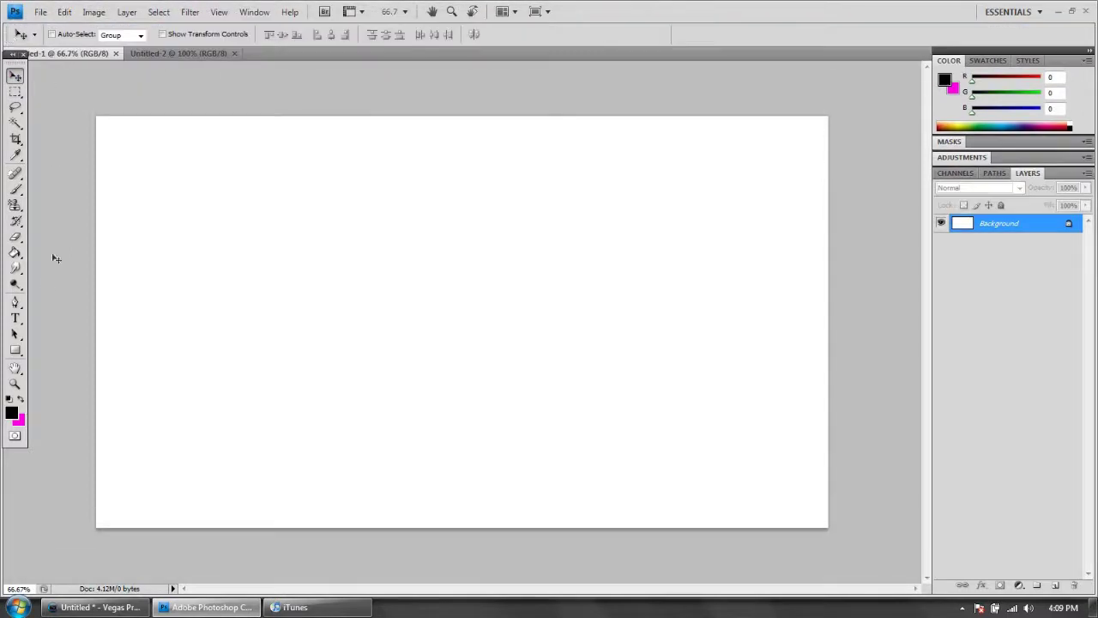
# Step: Activate the Paint Bucket tool and look at its available fill patterns
pyautogui.click(15, 252)
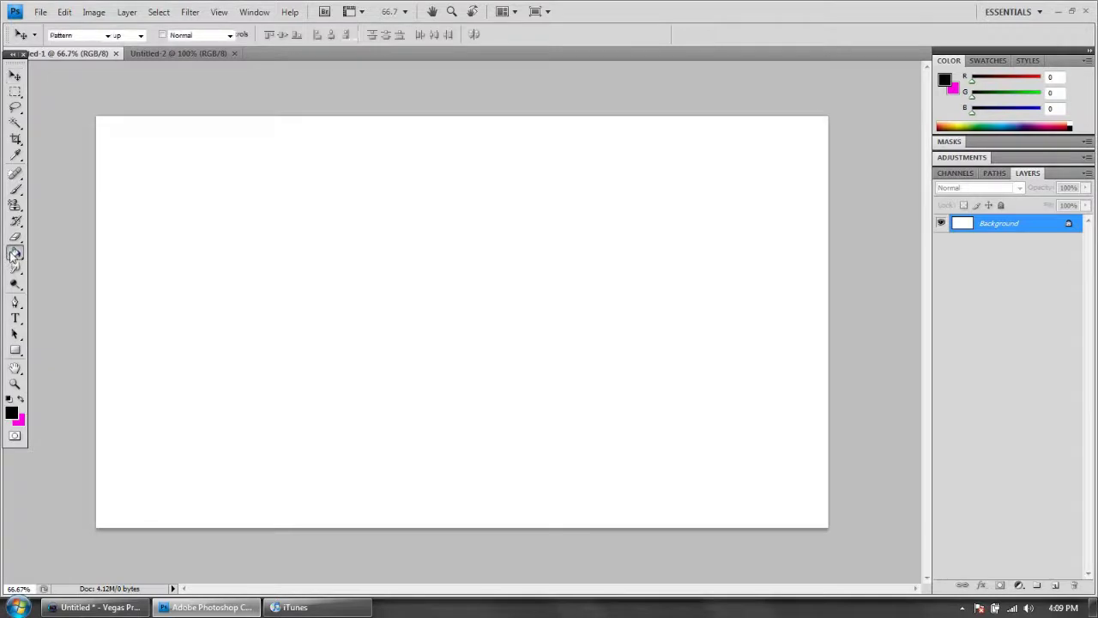
pyautogui.click(135, 35)
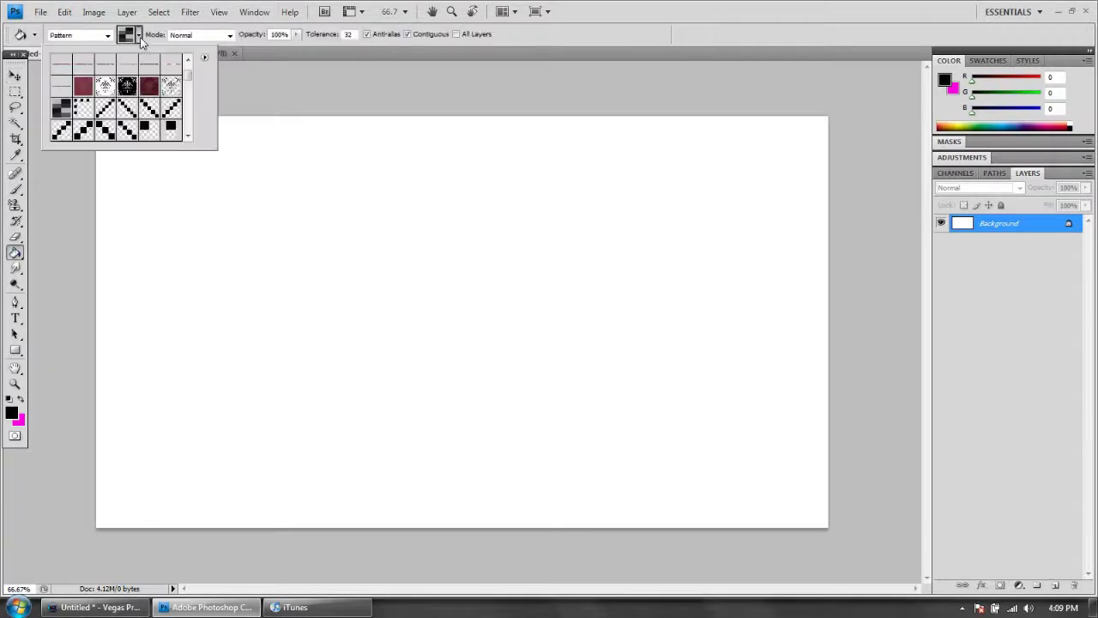
pyautogui.click(136, 35)
# Step: Switch the Paint Bucket's fill source to Foreground and try the blue #183fe4 as the foreground color
pyautogui.click(86, 34)
pyautogui.click(87, 49)
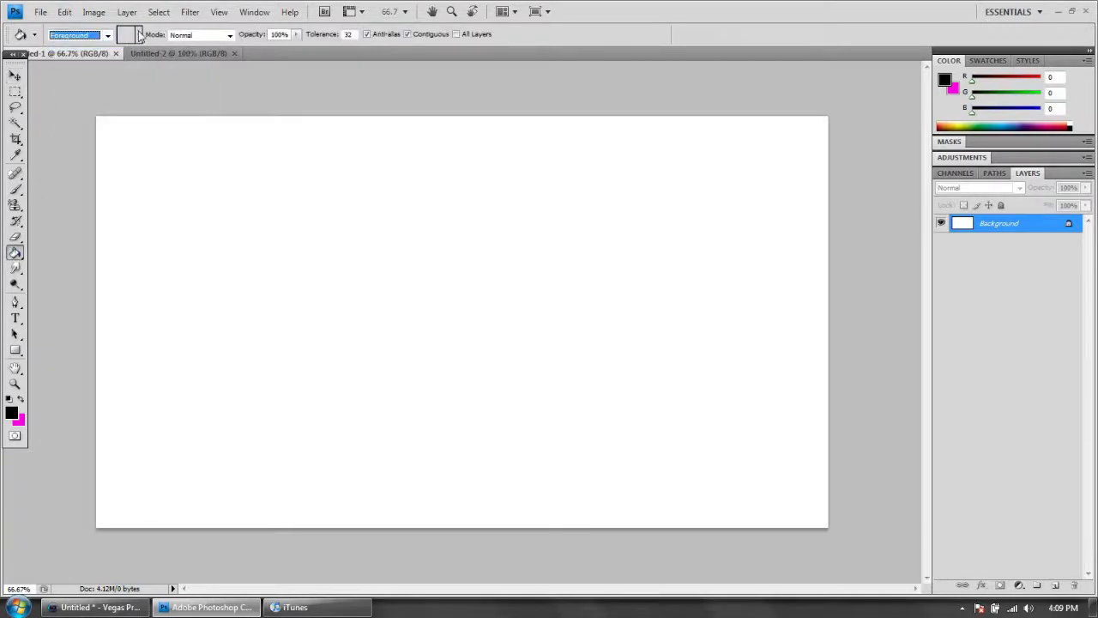
pyautogui.click(14, 417)
pyautogui.click(226, 326)
pyautogui.moveTo(226, 326)
pyautogui.mouseDown()
pyautogui.moveTo(185, 247)
pyautogui.moveTo(264, 394)
pyautogui.moveTo(318, 385)
pyautogui.moveTo(336, 262)
pyautogui.mouseUp()
pyautogui.click(371, 341)
pyautogui.moveTo(371, 341); pyautogui.dragTo(371, 307)
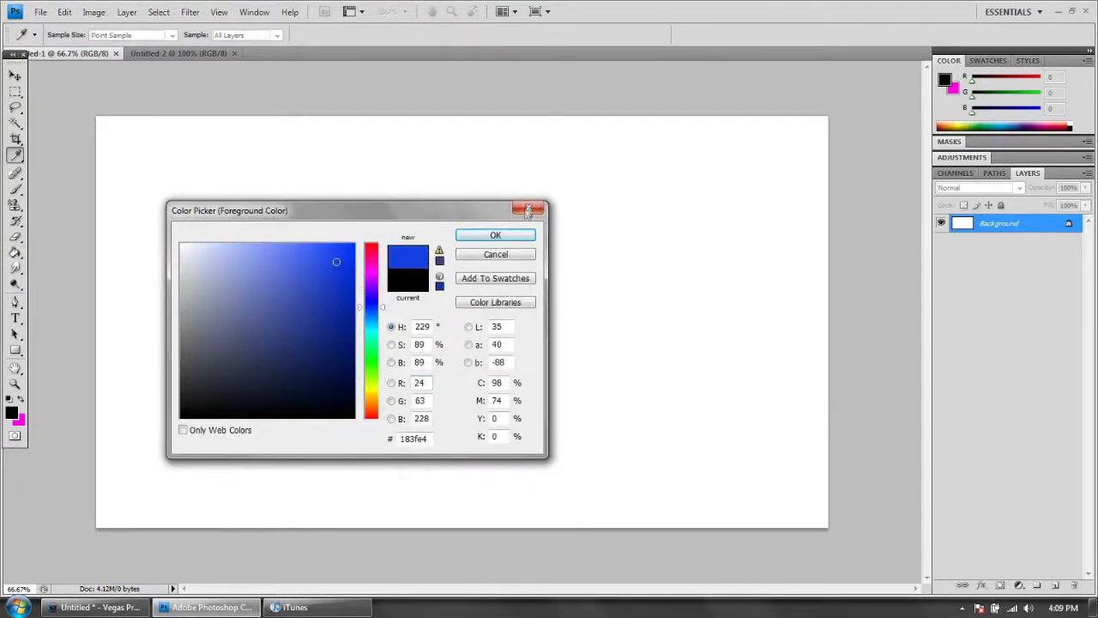
pyautogui.click(528, 211)
# Step: Fill the background with a black diagonal pixel pattern using the Paint Bucket and undo that fill
pyautogui.click(108, 36)
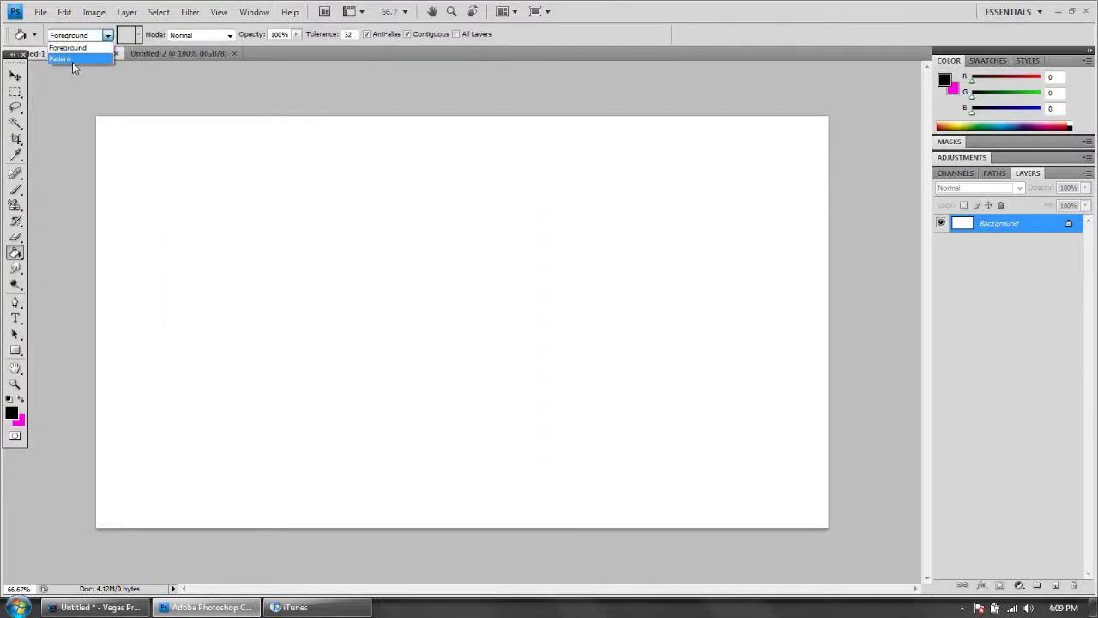
pyautogui.click(72, 62)
pyautogui.click(137, 35)
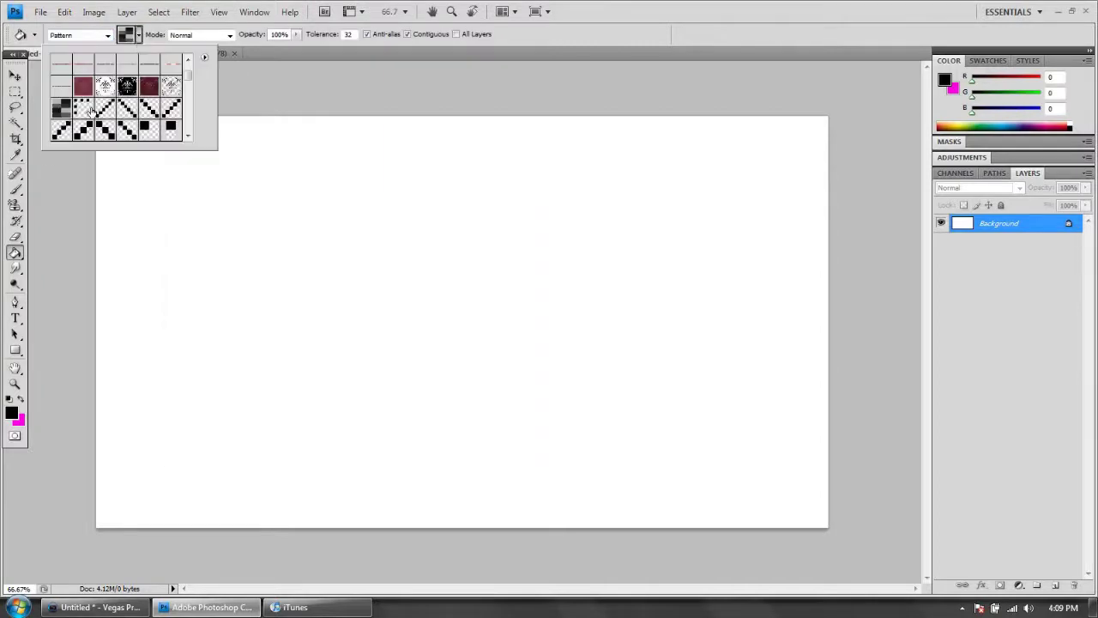
pyautogui.scroll(1, 92, 111)
pyautogui.scroll(-6, 116, 111)
pyautogui.scroll(8, 116, 111)
pyautogui.click(108, 103)
pyautogui.click(268, 259)
pyautogui.click(268, 259)
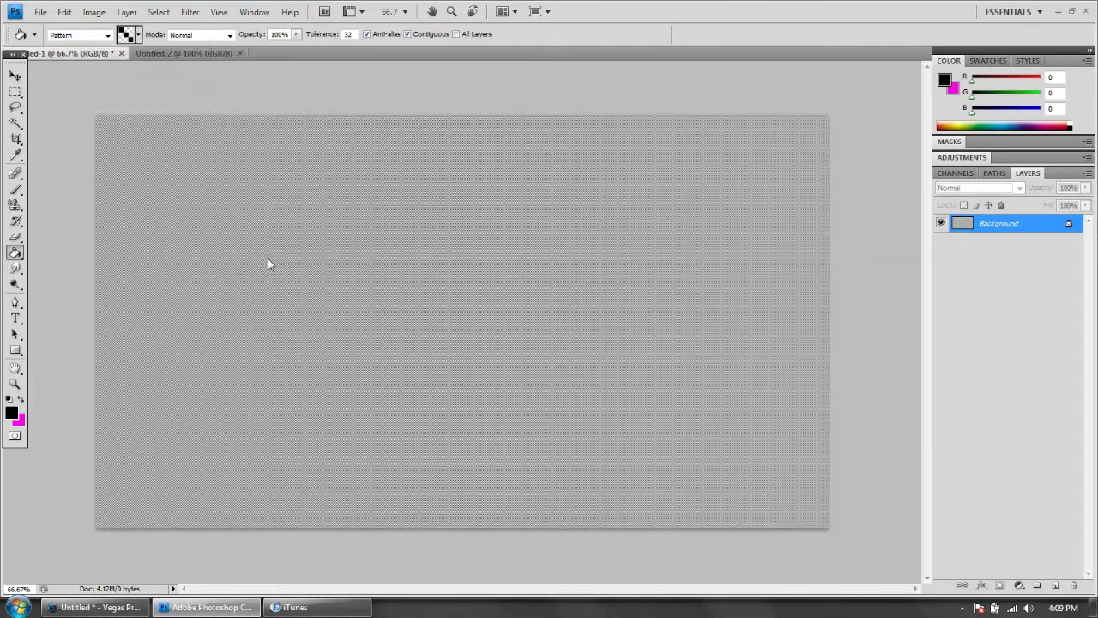
pyautogui.click(64, 12)
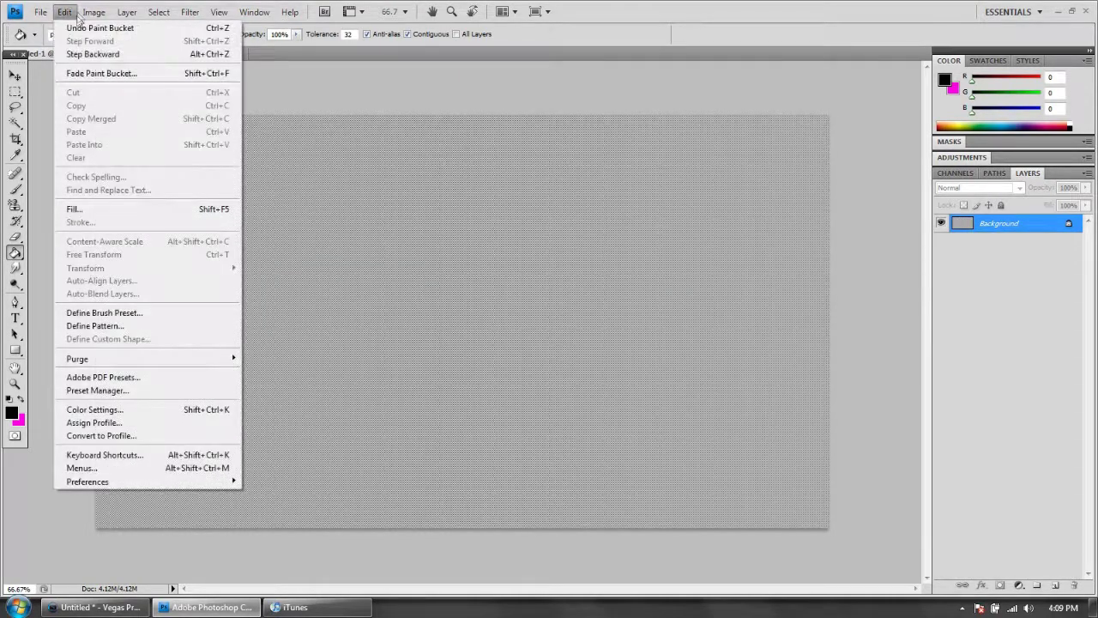
pyautogui.click(90, 27)
# Step: Fill the white background with the dark grey and black block pattern
pyautogui.click(137, 35)
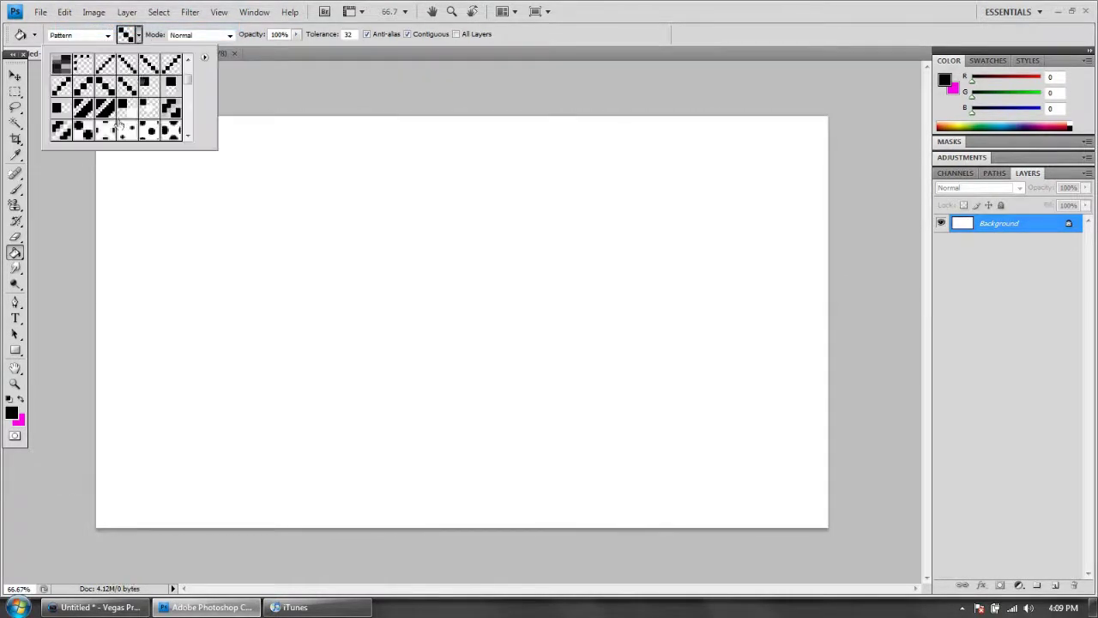
pyautogui.doubleClick(61, 64)
pyautogui.click(310, 292)
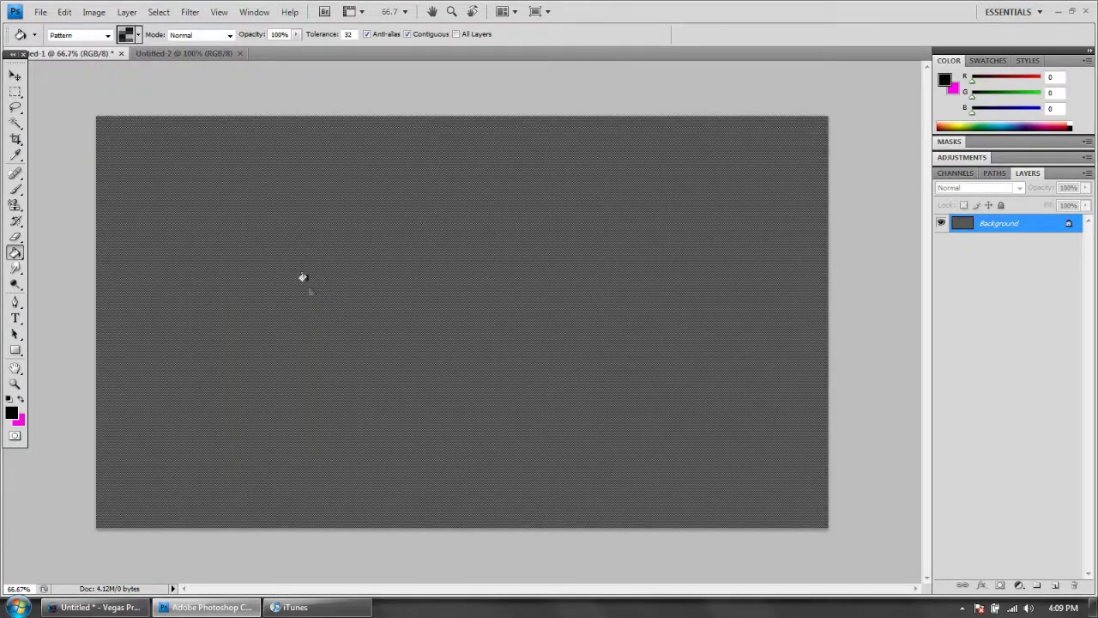
pyautogui.click(14, 75)
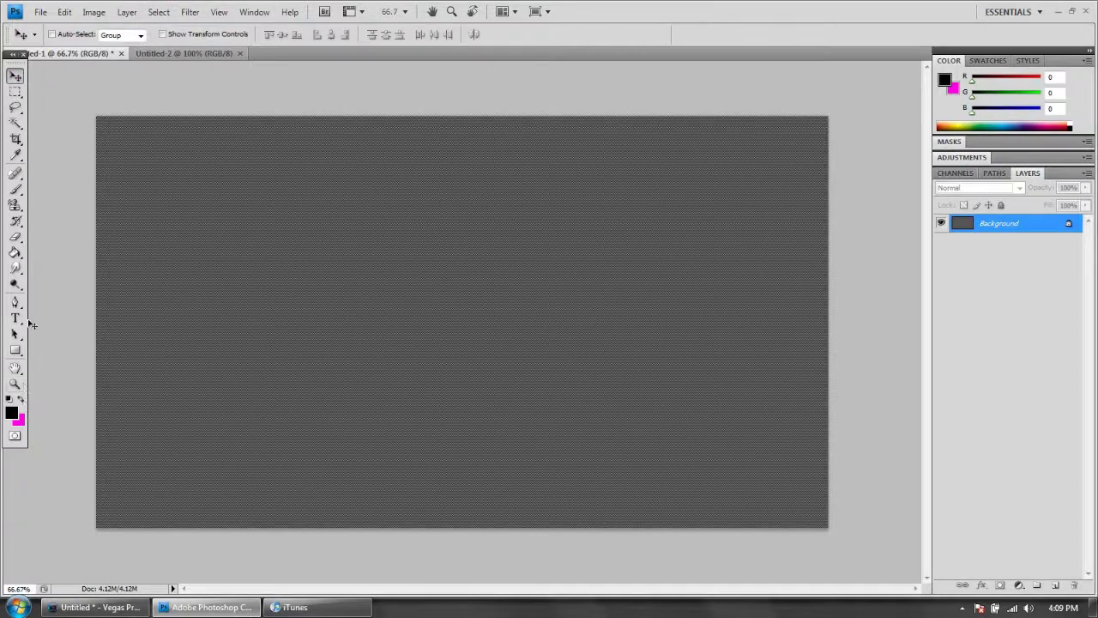
pyautogui.click(15, 333)
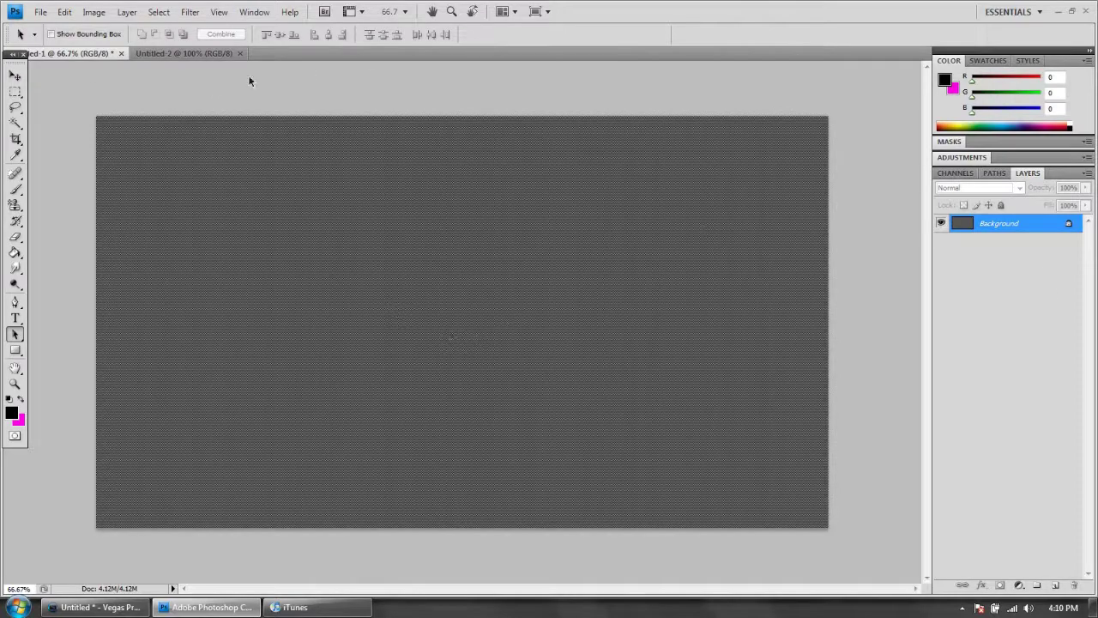
pyautogui.click(16, 77)
# Step: Draw a text box across the middle of the canvas and enter "Test video"
pyautogui.click(14, 317)
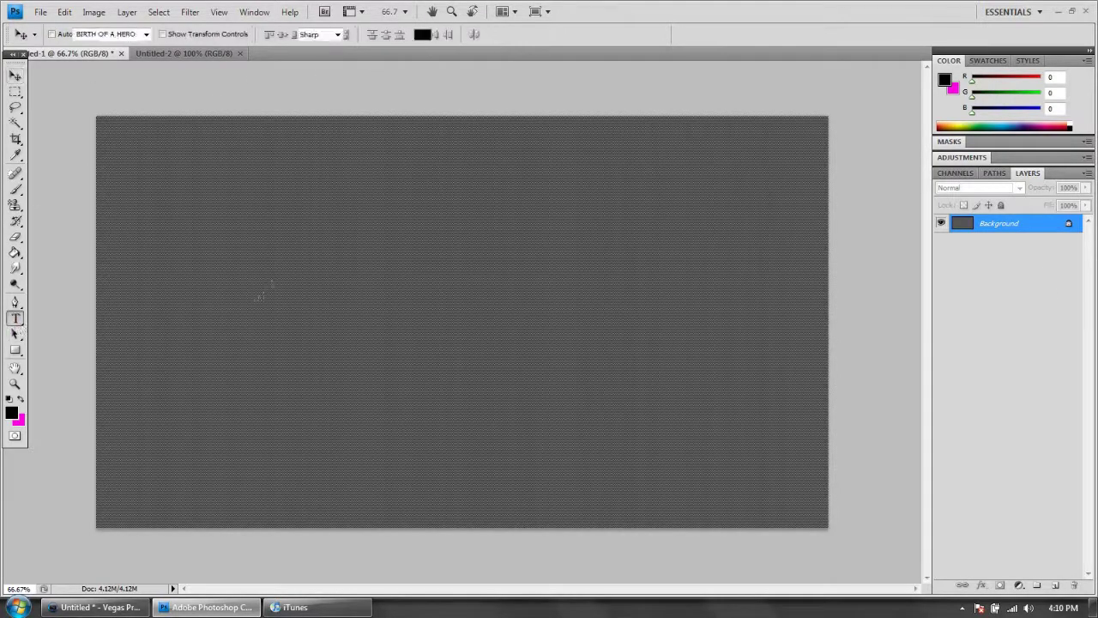
pyautogui.moveTo(527, 373); pyautogui.dragTo(646, 365)
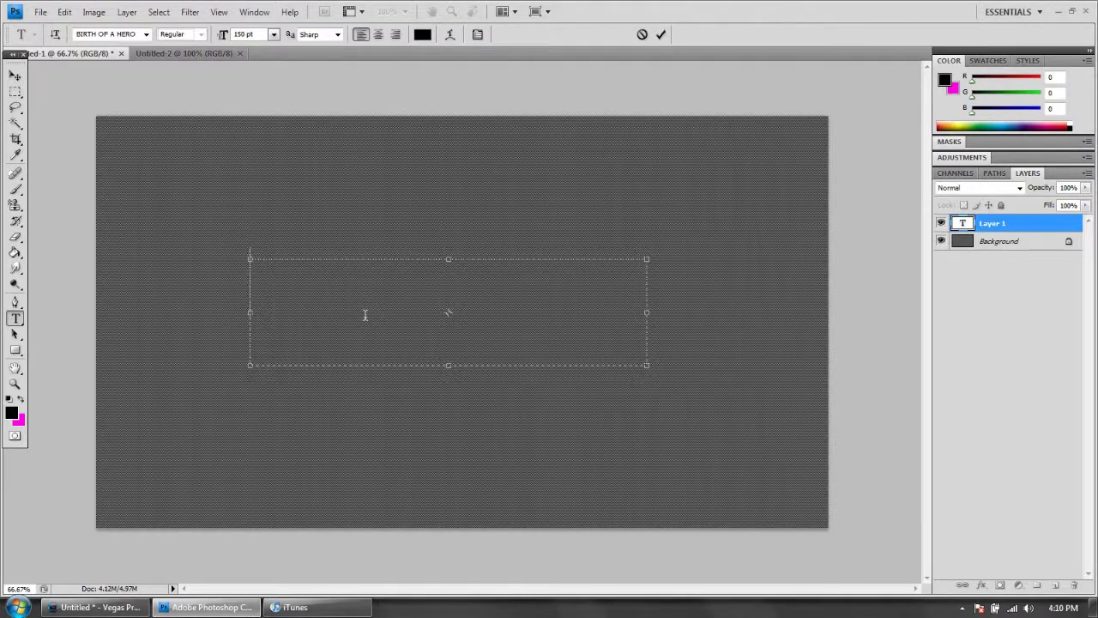
pyautogui.write('Jack')
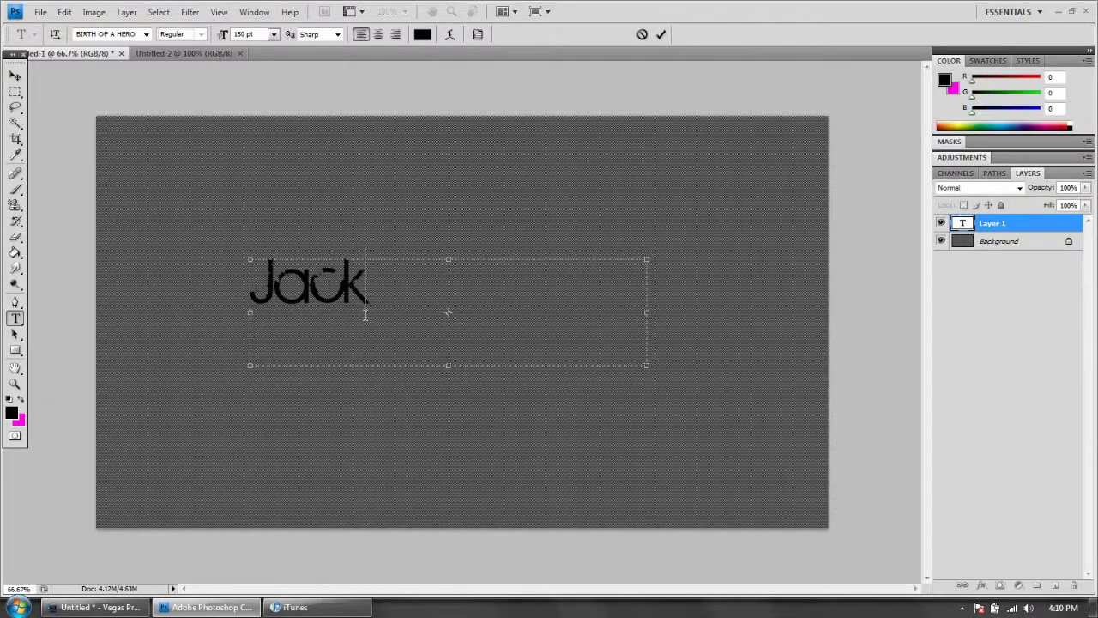
pyautogui.press('BackSpace')
pyautogui.press('BackSpace')
pyautogui.press('BackSpace')
pyautogui.press('BackSpace')
pyautogui.write('Test video')
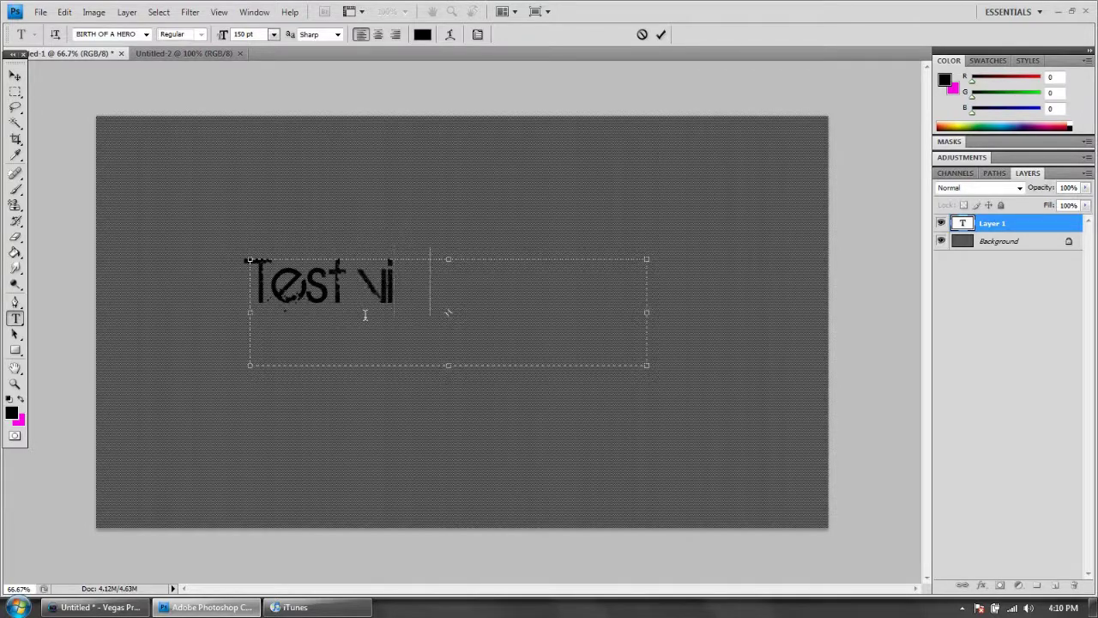
# Step: Change the text to "Test blah" and move it to the middle of the canvas
pyautogui.press('BackSpace')
pyautogui.press('BackSpace')
pyautogui.press('BackSpace')
pyautogui.press('BackSpace')
pyautogui.press('BackSpace')
pyautogui.write('bh')
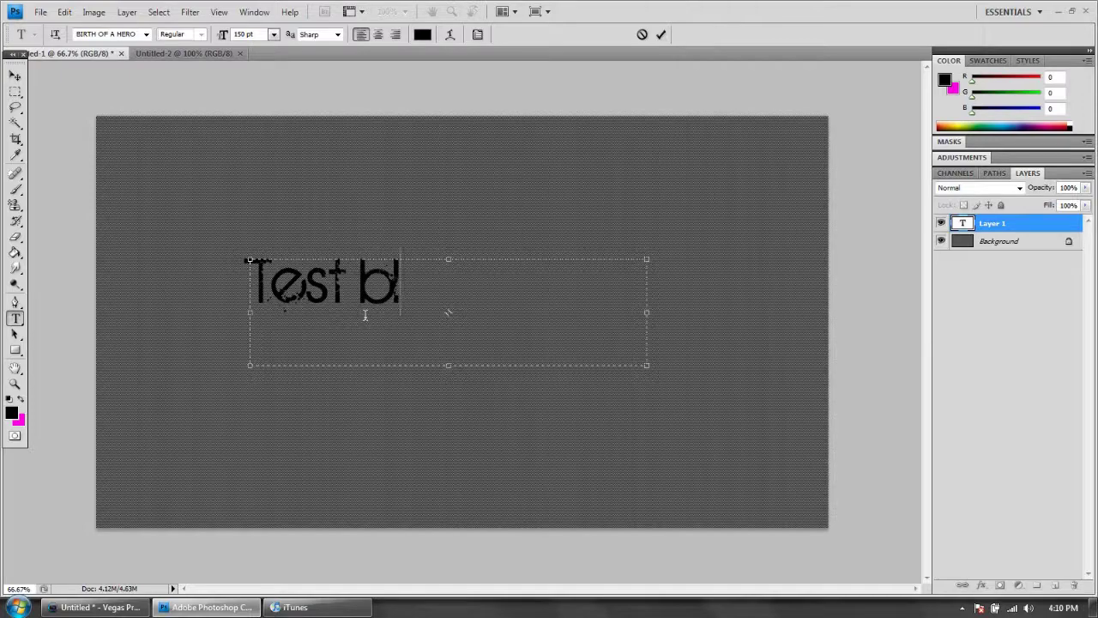
pyautogui.write('lah')
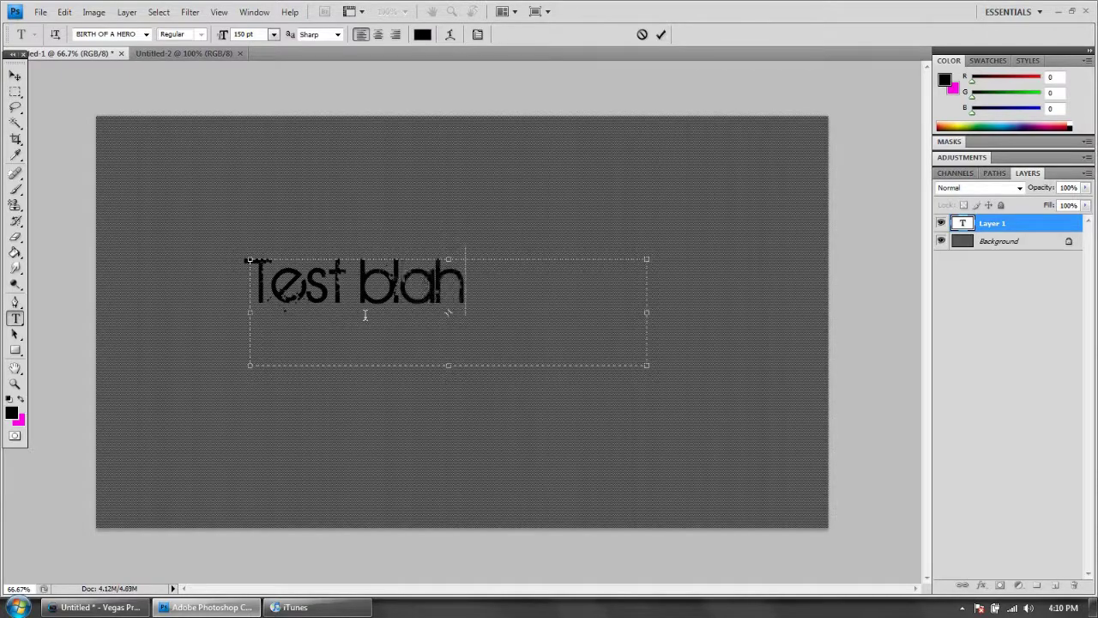
pyautogui.click(17, 75)
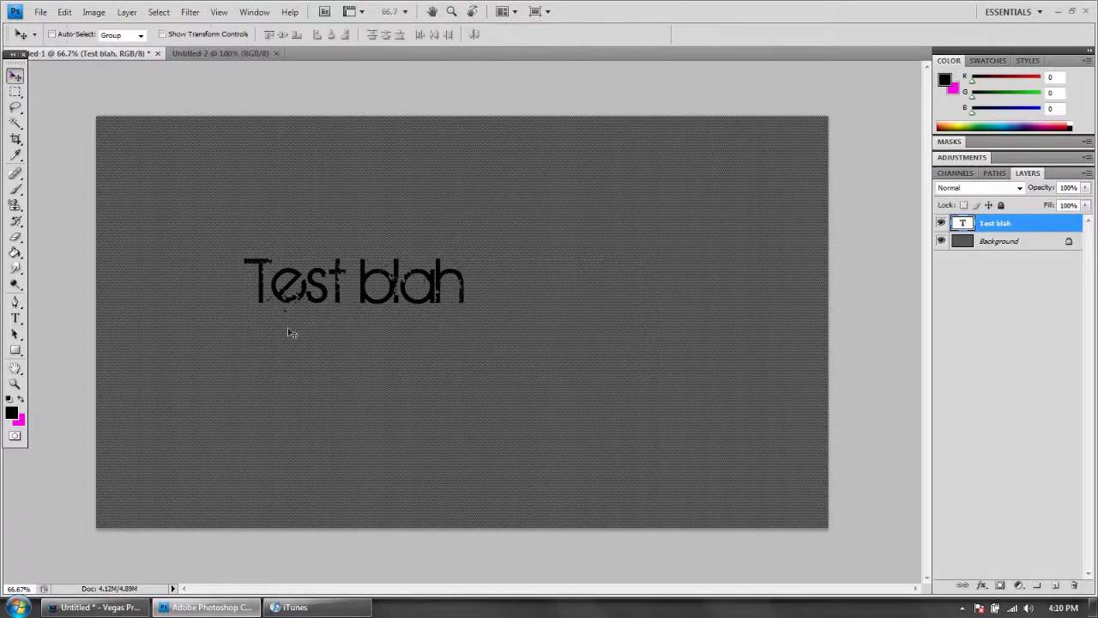
pyautogui.moveTo(391, 279); pyautogui.dragTo(476, 319)
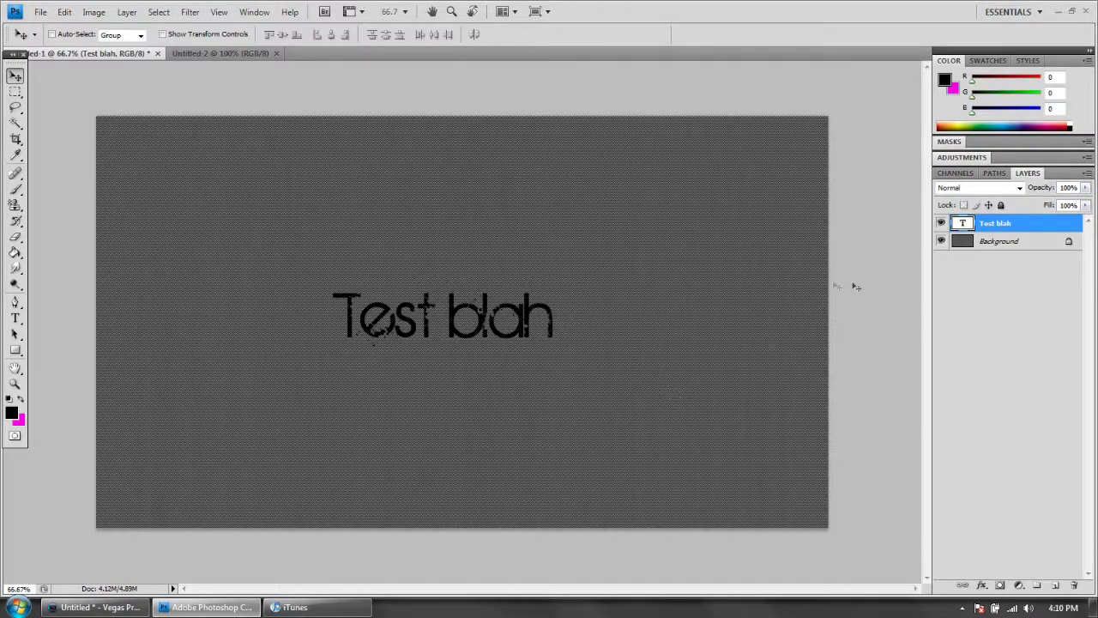
# Step: Open the Blending Options of the "Test blah" text layer and move the dialog clear of the text
pyautogui.rightClick(1000, 230)
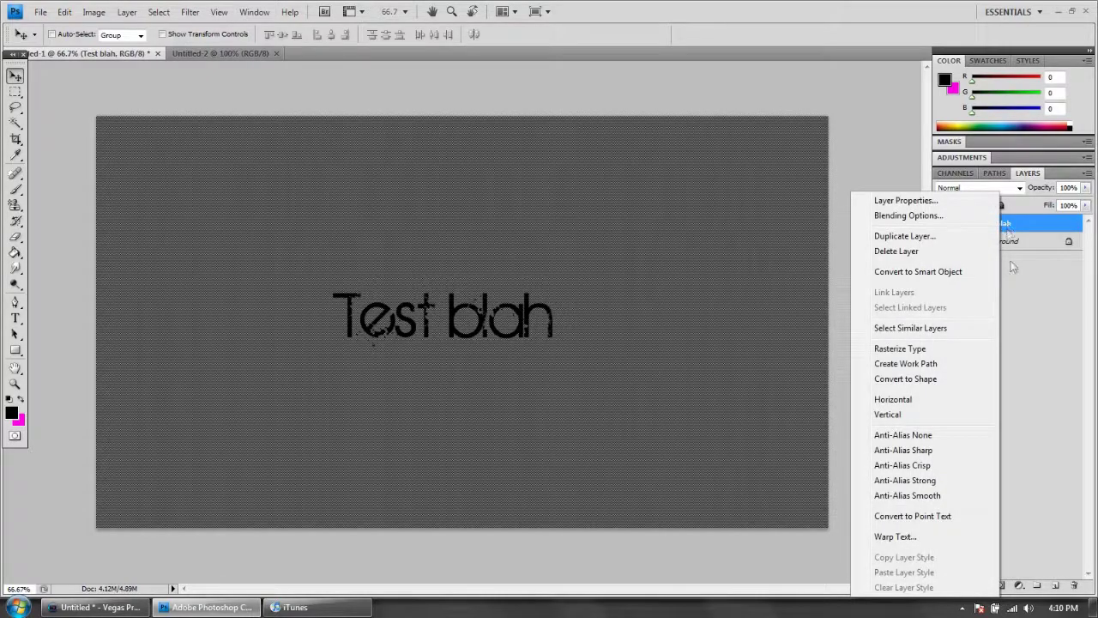
pyautogui.click(1009, 232)
pyautogui.rightClick(1005, 244)
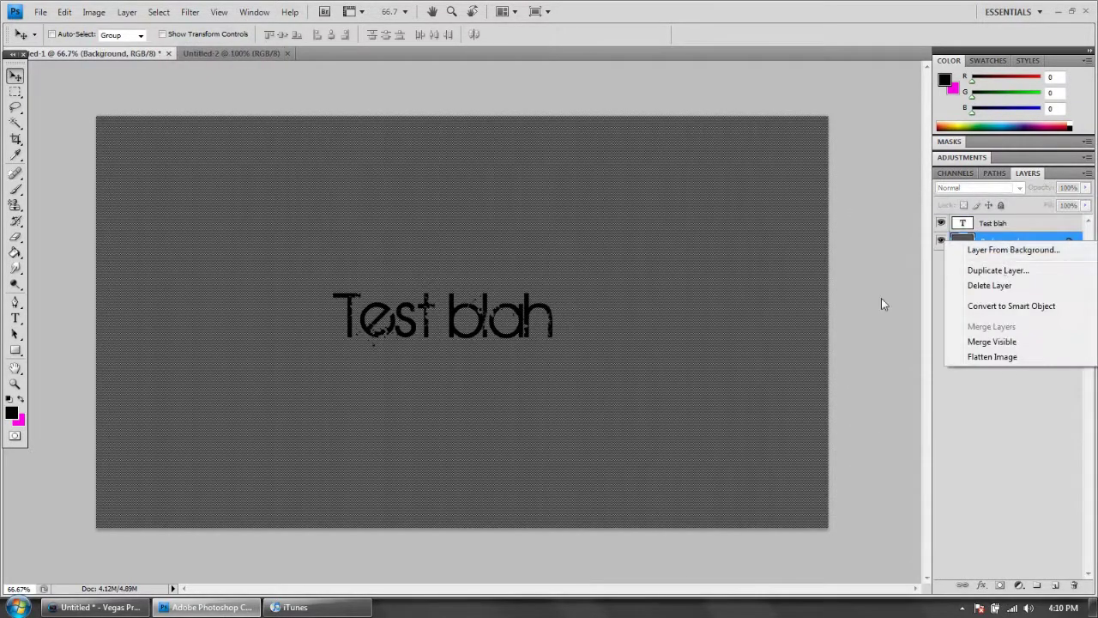
pyautogui.click(882, 300)
pyautogui.click(1008, 226)
pyautogui.rightClick(1009, 225)
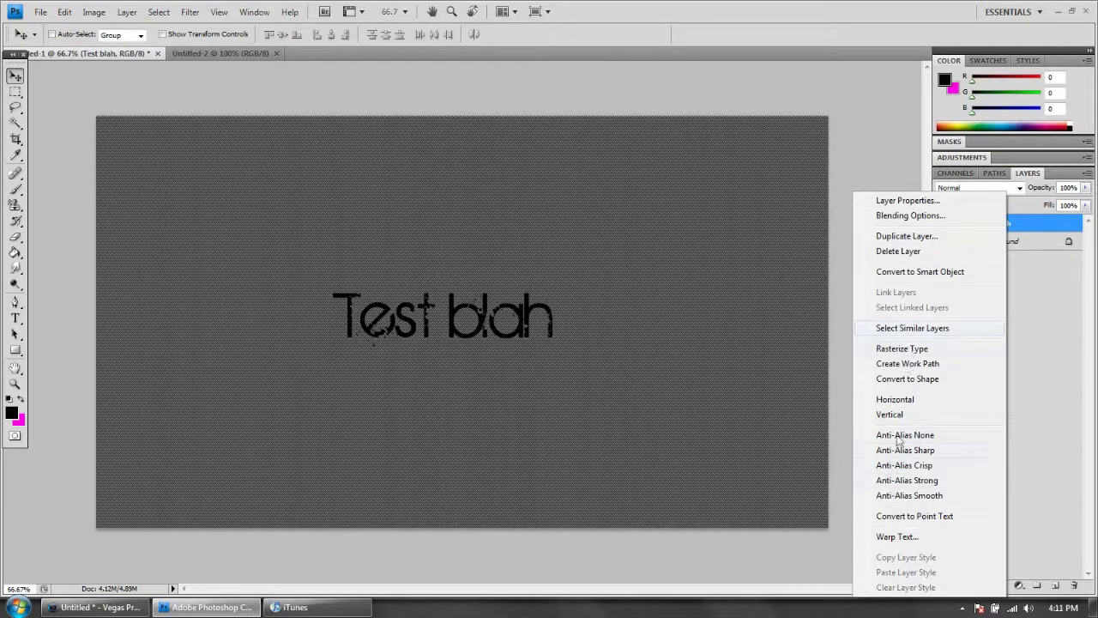
pyautogui.click(892, 217)
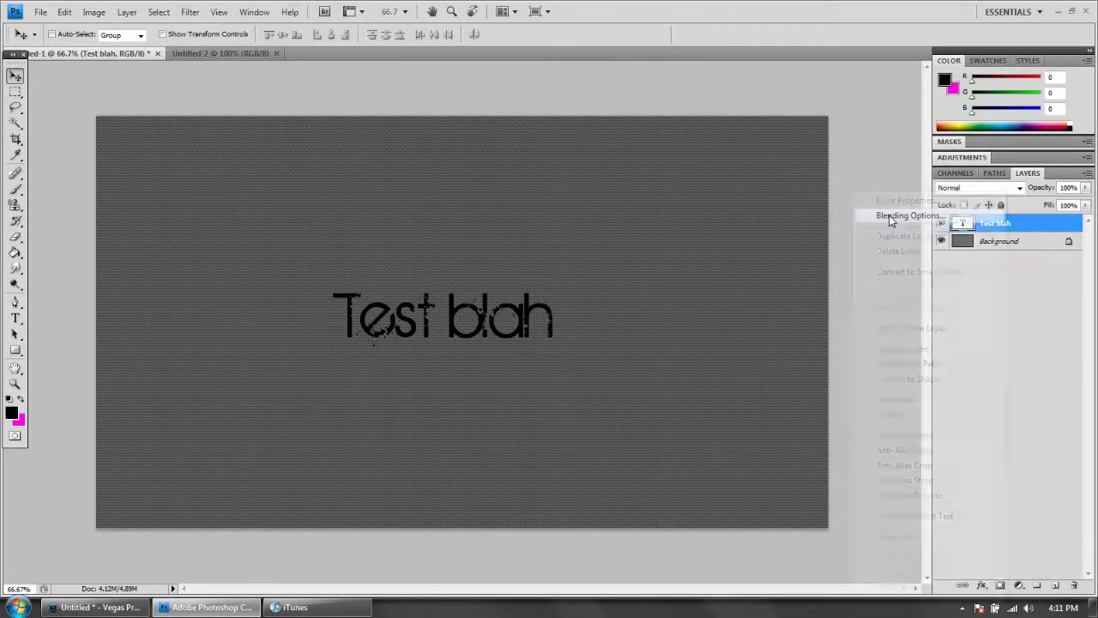
pyautogui.moveTo(810, 137); pyautogui.dragTo(717, 138)
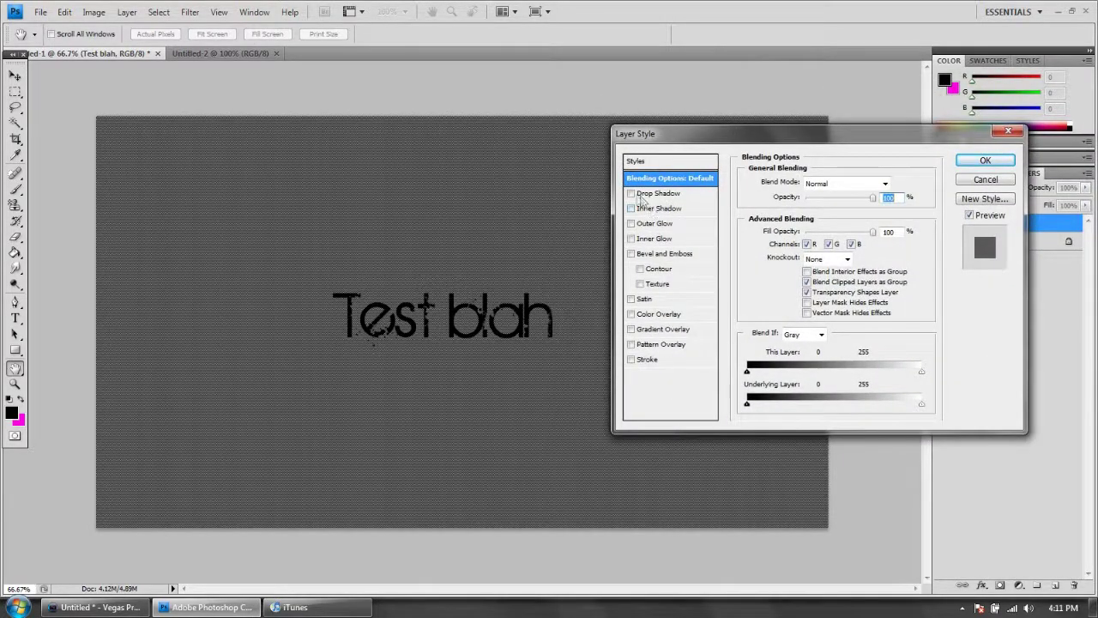
# Step: Apply a Drop Shadow to the text, switching it off and on to compare, and display its settings
pyautogui.click(632, 193)
pyautogui.click(632, 196)
pyautogui.click(632, 195)
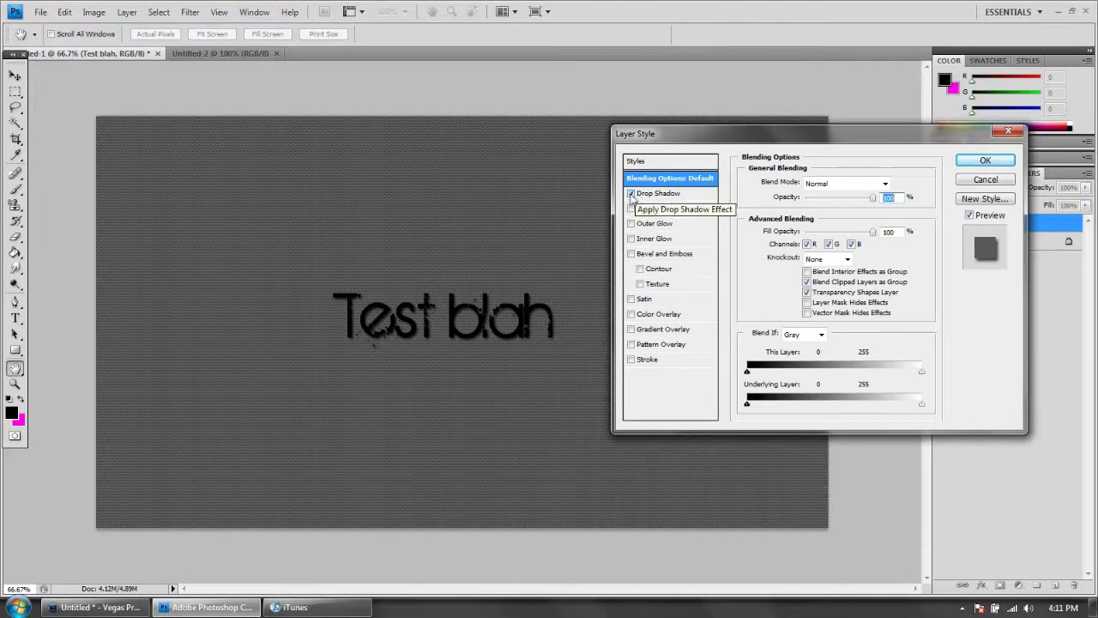
pyautogui.click(632, 194)
pyautogui.click(631, 195)
pyautogui.click(631, 194)
pyautogui.click(631, 194)
pyautogui.click(632, 195)
pyautogui.click(632, 195)
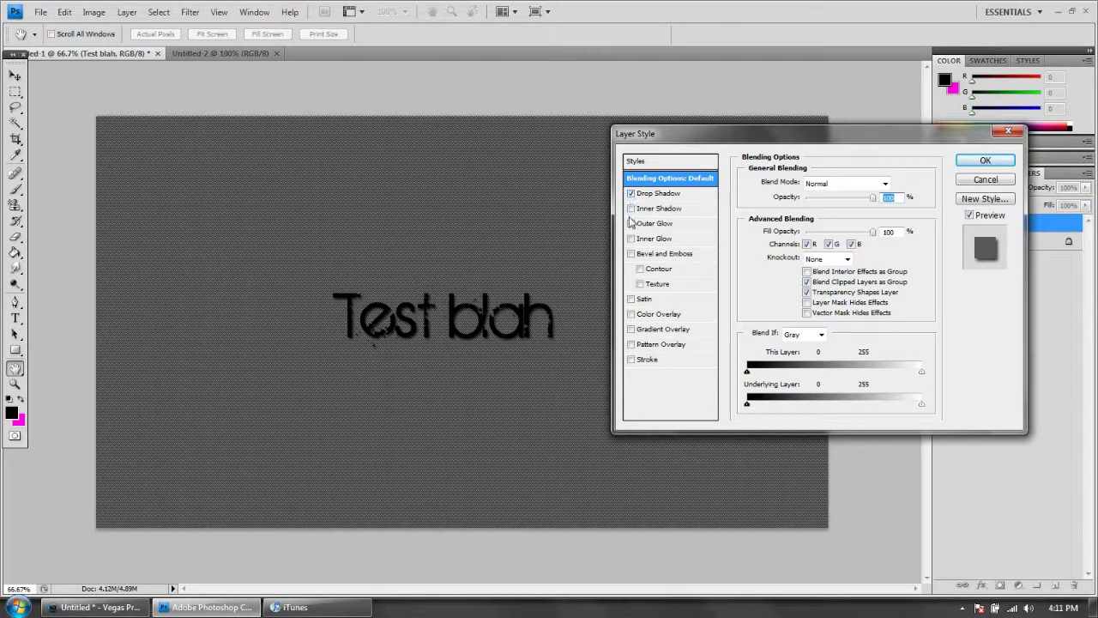
pyautogui.click(649, 196)
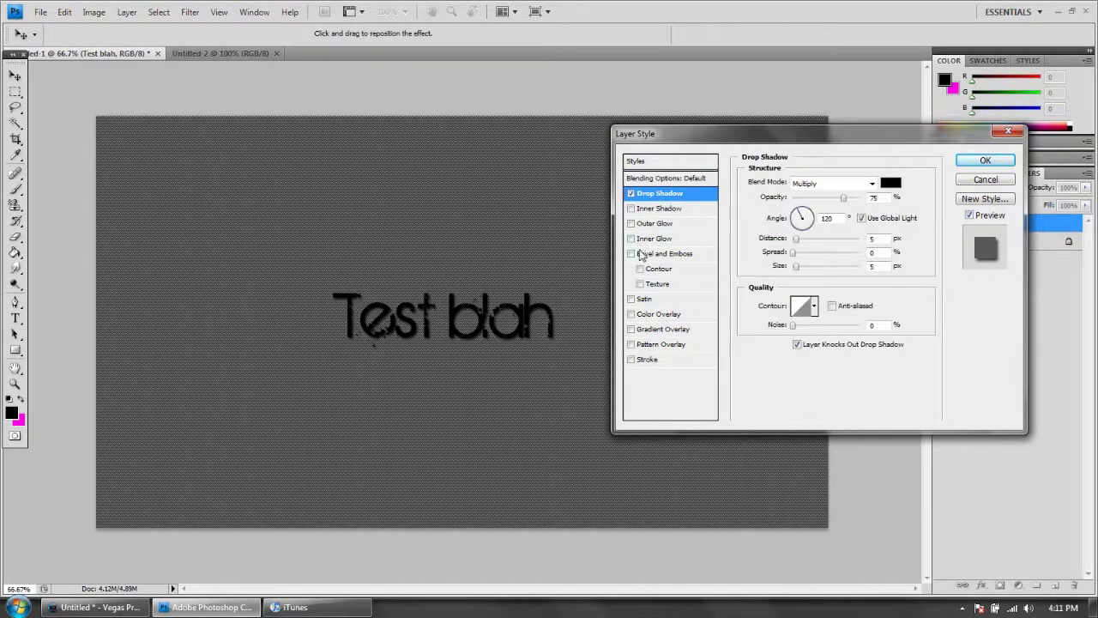
# Step: Try Bevel and Emboss on the text, and a black outside Stroke at 2 px and 1 px
pyautogui.click(640, 255)
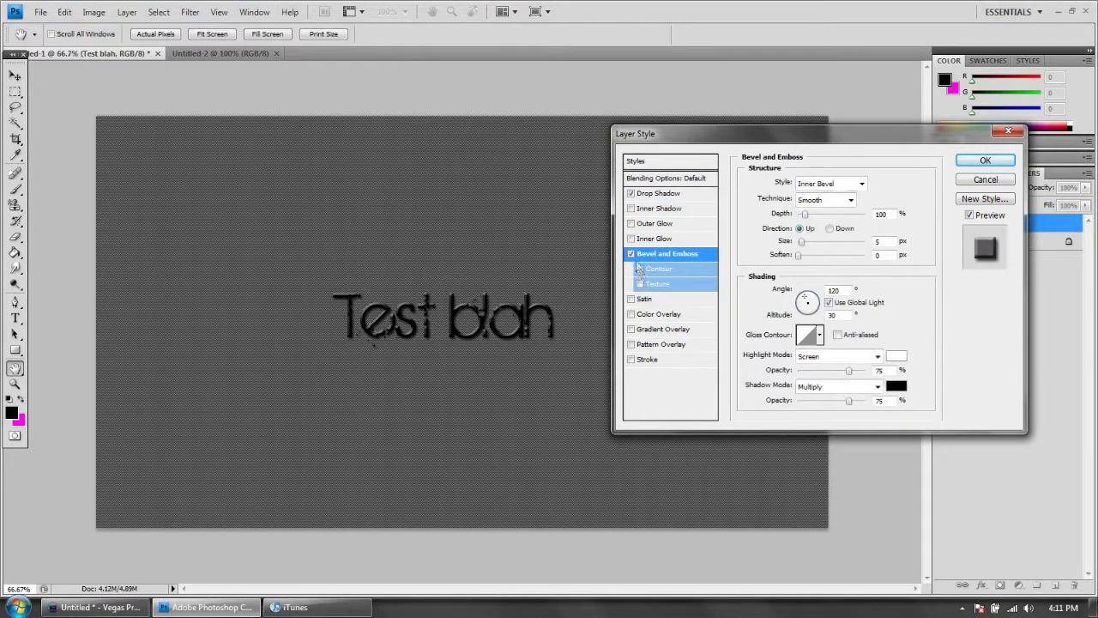
pyautogui.click(632, 254)
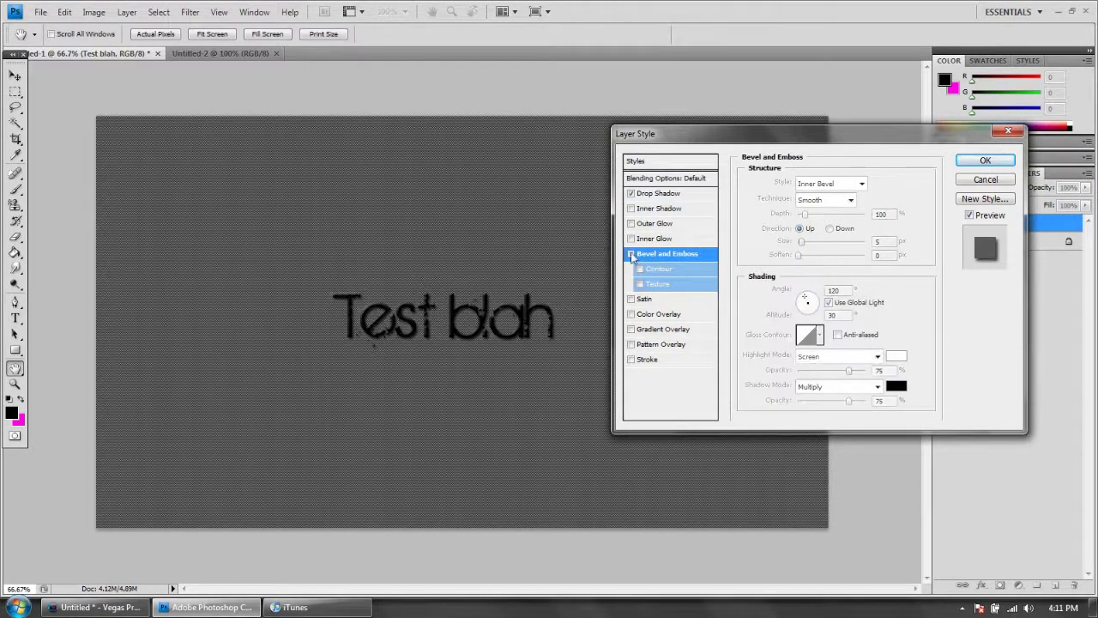
pyautogui.click(632, 361)
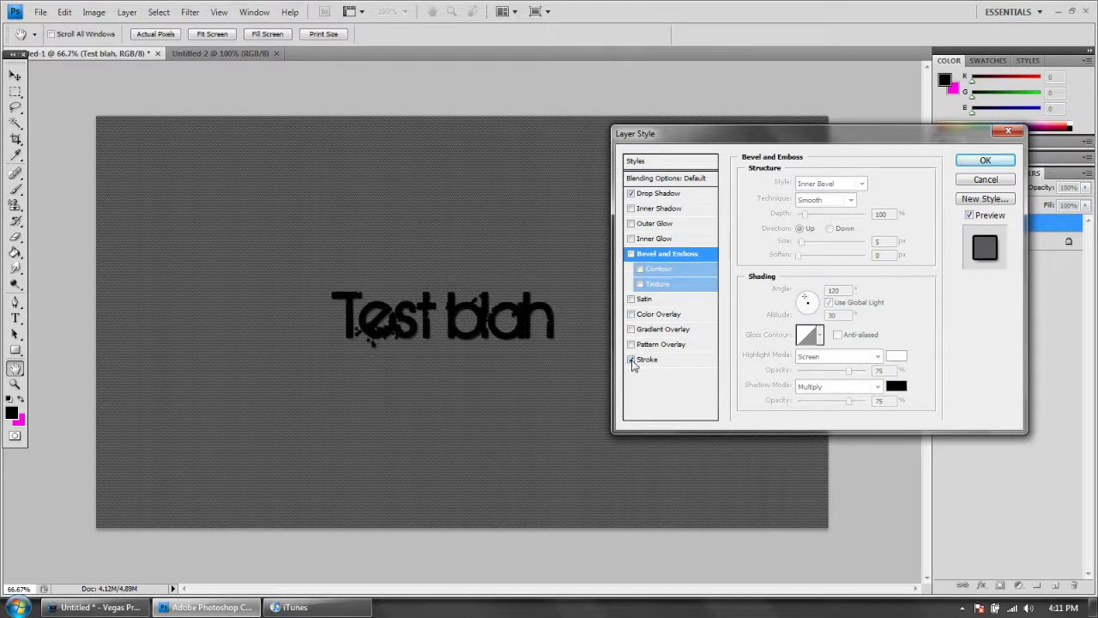
pyautogui.click(645, 361)
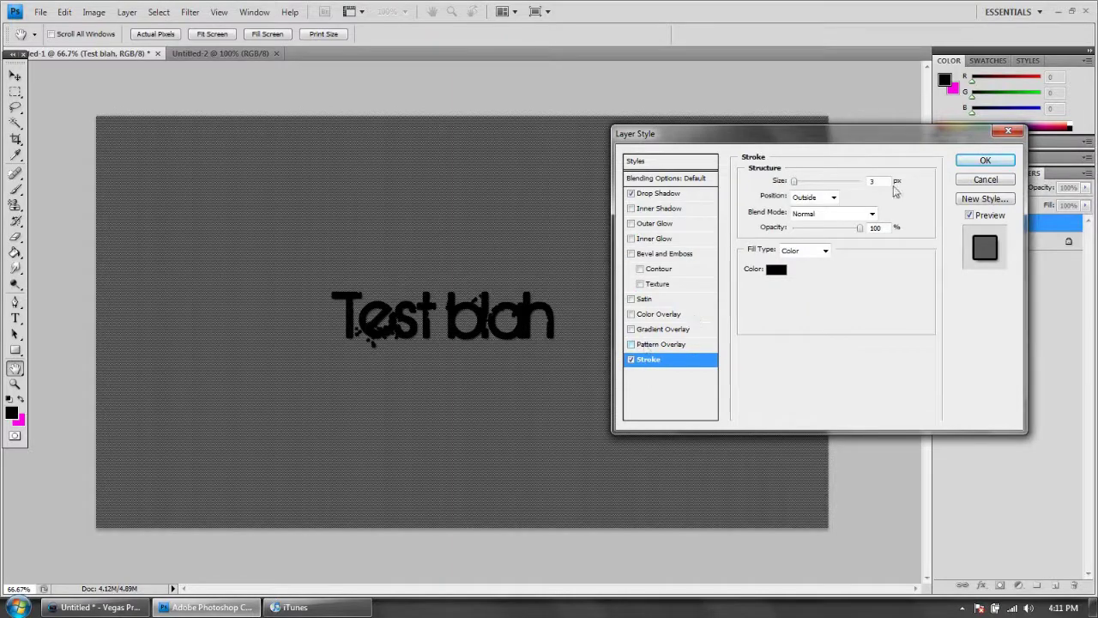
pyautogui.write('2')
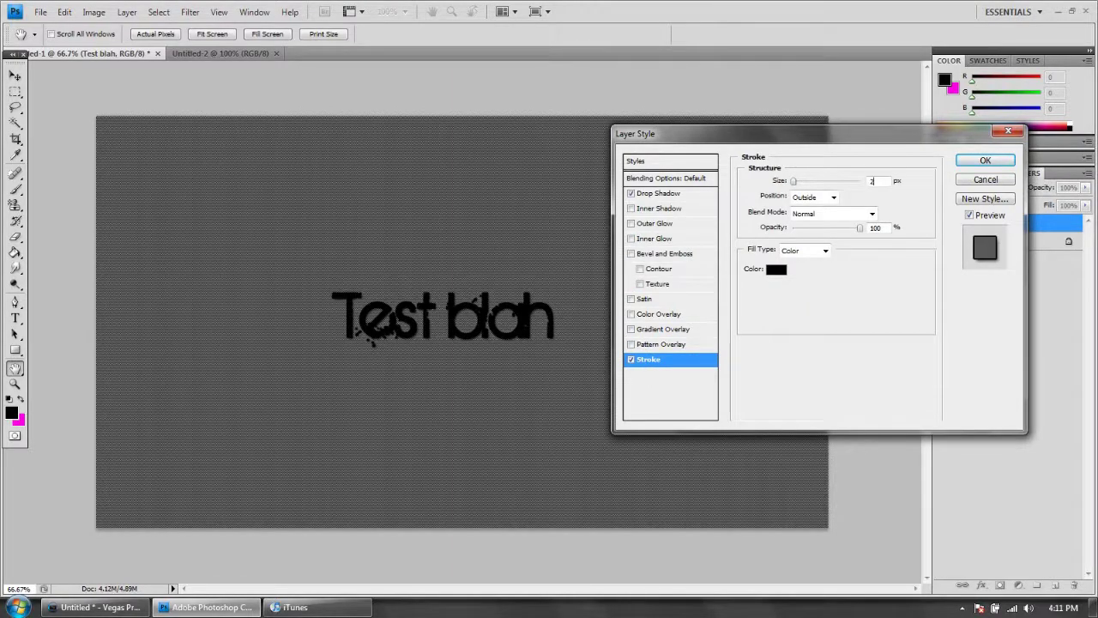
pyautogui.write('2')
pyautogui.press('BackSpace')
pyautogui.write('1')
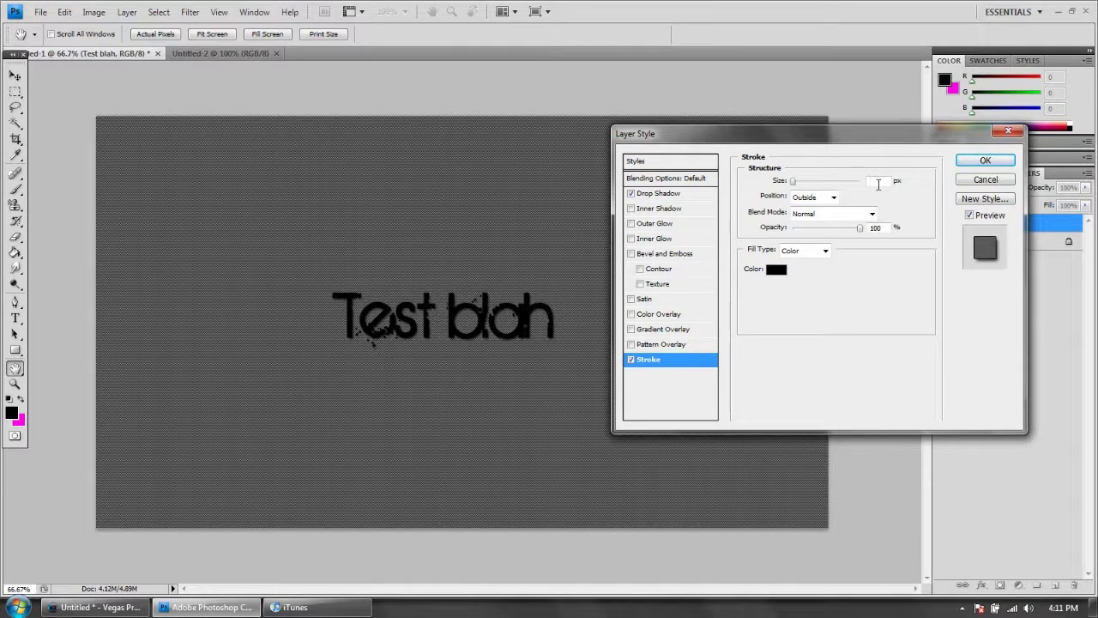
pyautogui.press('BackSpace')
pyautogui.click(632, 362)
pyautogui.press('Return')
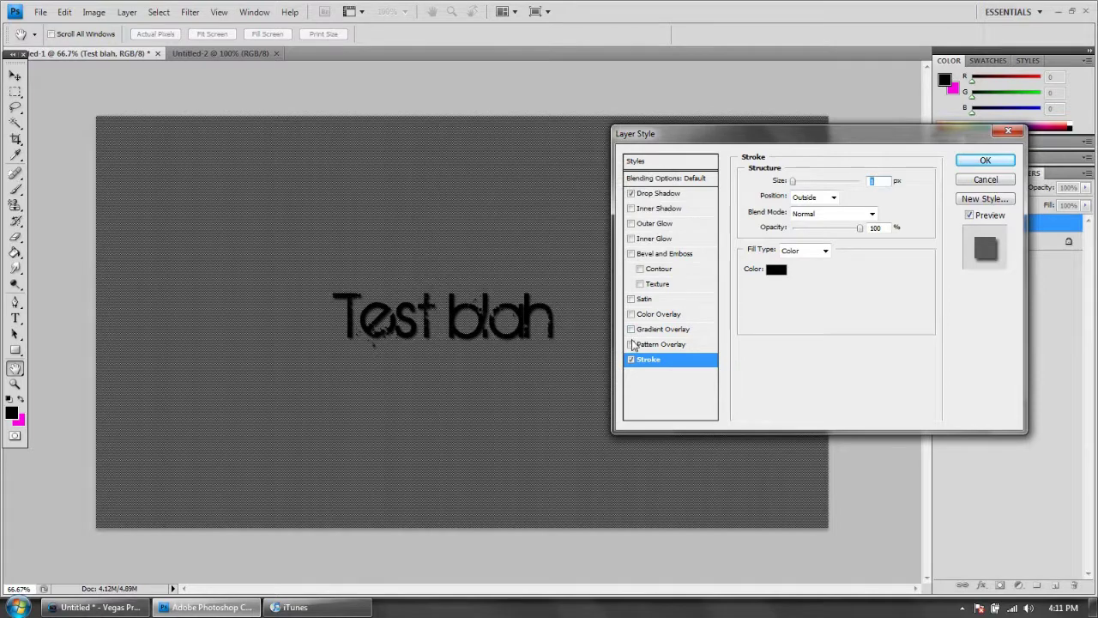
# Step: Try the Pattern Overlay and Gradient Overlay effects on the text and turn both off again
pyautogui.click(631, 344)
pyautogui.click(631, 344)
pyautogui.click(632, 329)
pyautogui.click(631, 329)
pyautogui.click(631, 330)
pyautogui.click(631, 330)
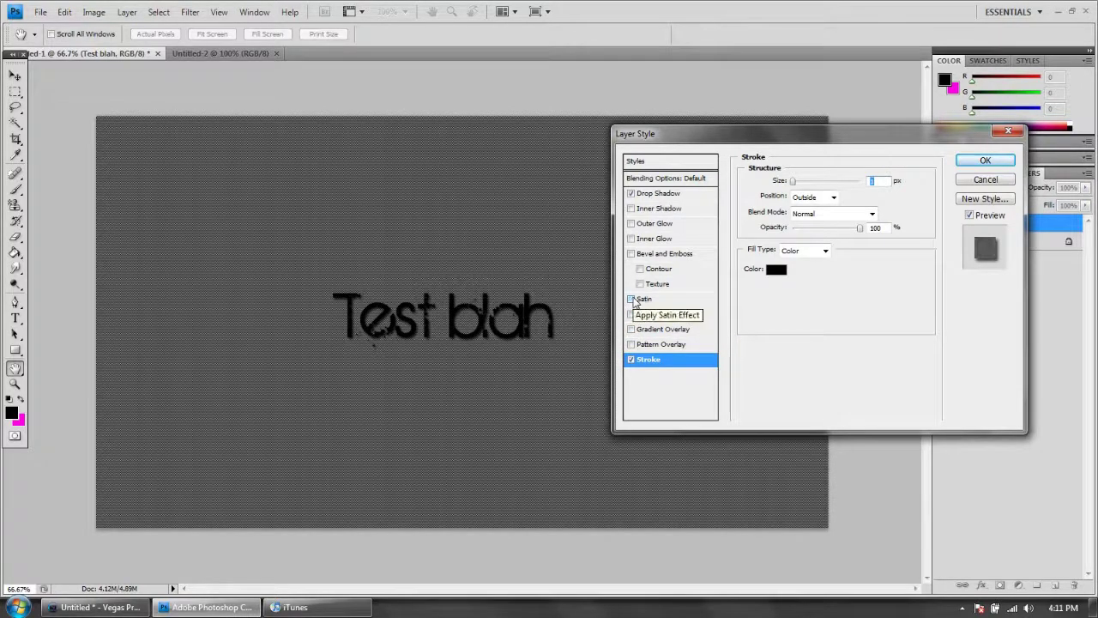
# Step: Try a bright yellow Outer Glow on the text, turn it off and confirm the layer style with its Drop Shadow
pyautogui.click(632, 223)
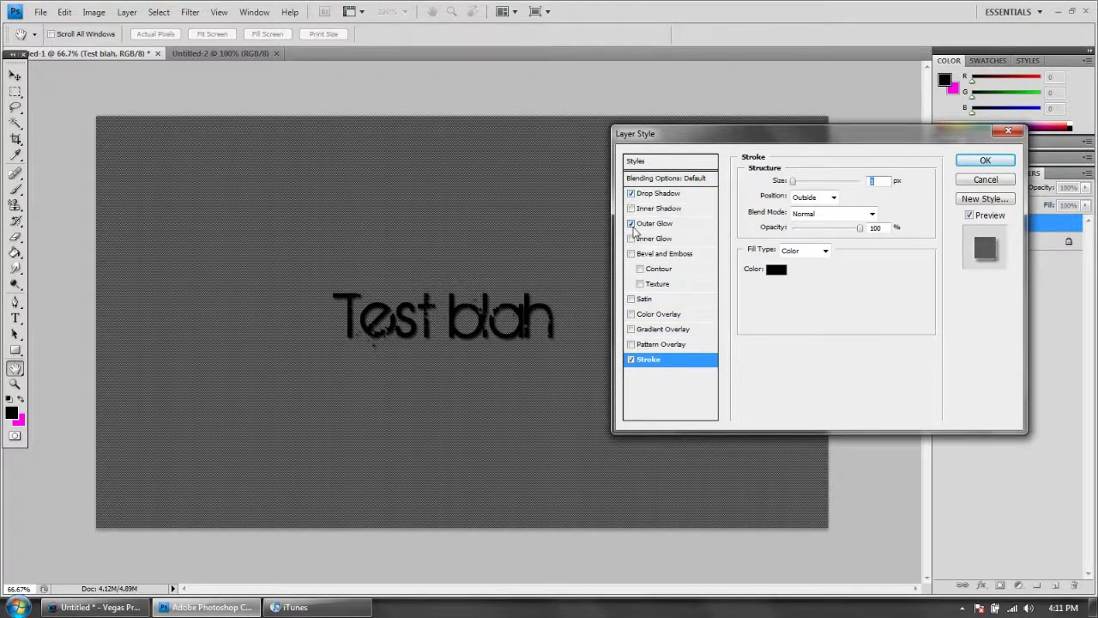
pyautogui.click(645, 225)
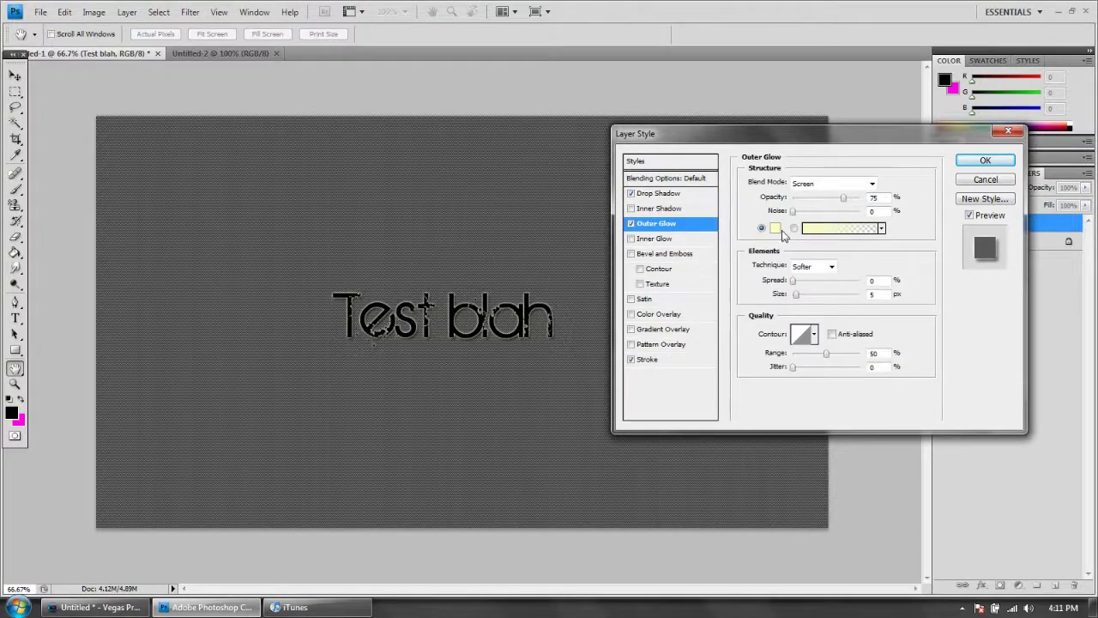
pyautogui.click(775, 228)
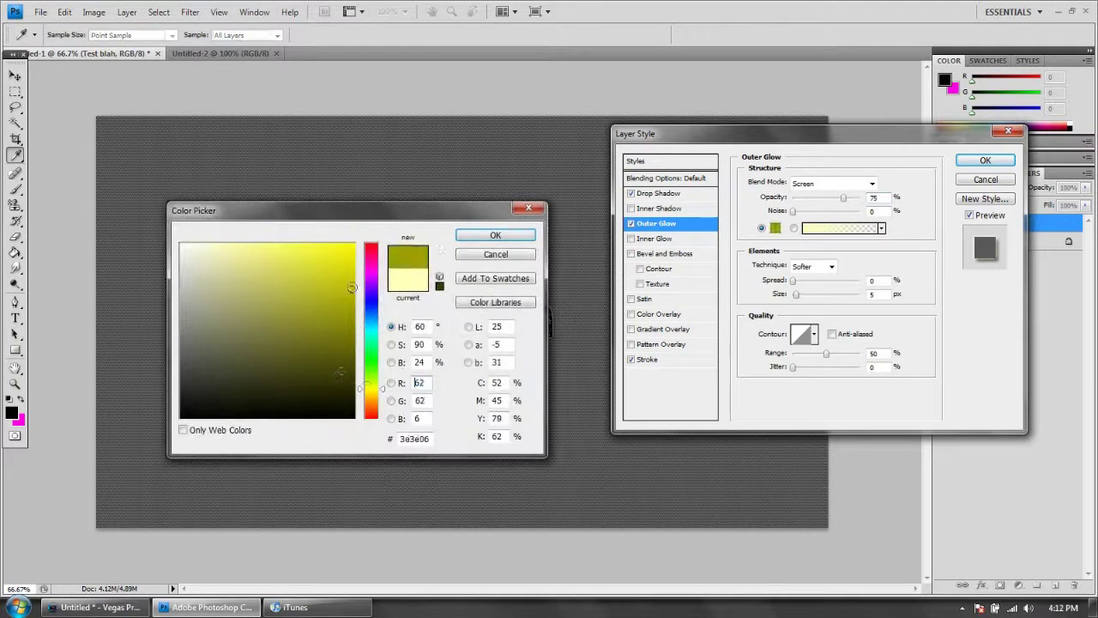
pyautogui.click(496, 236)
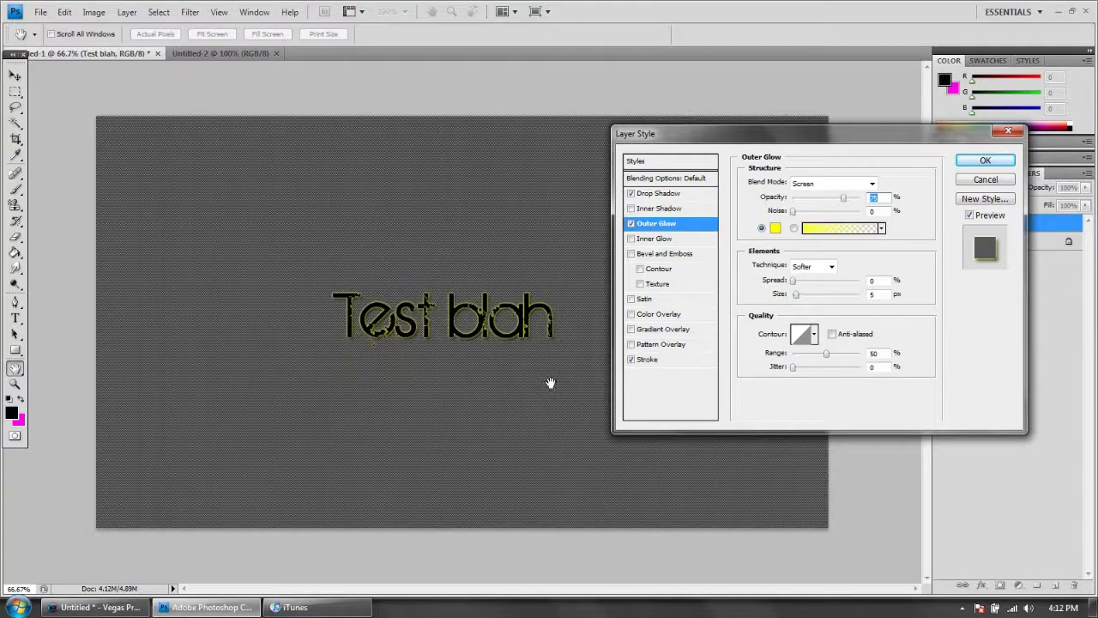
pyautogui.click(631, 224)
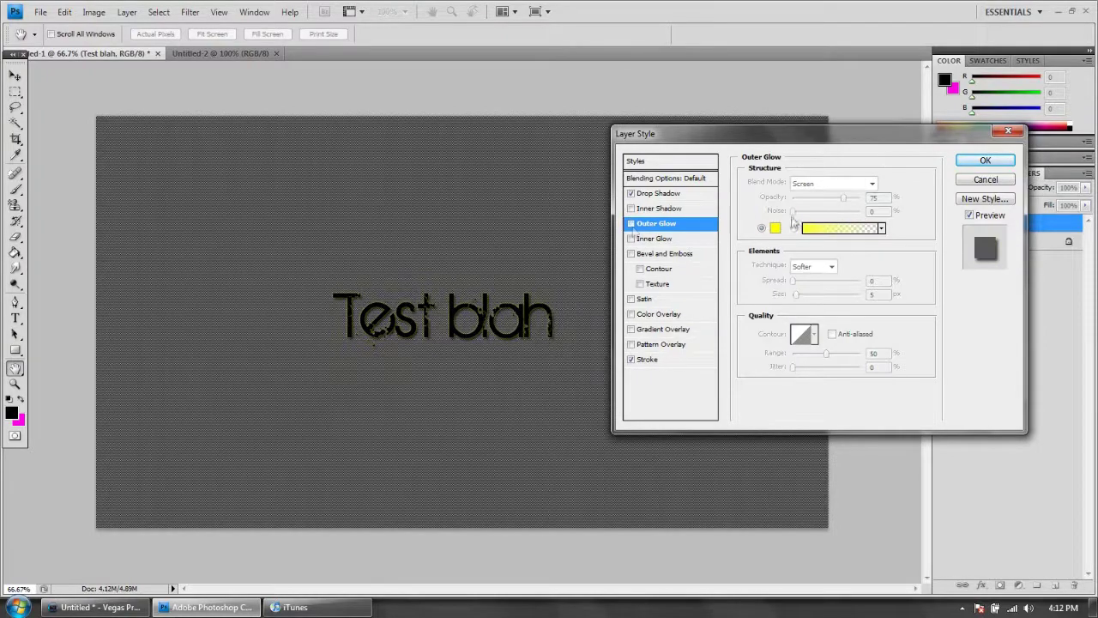
pyautogui.click(985, 161)
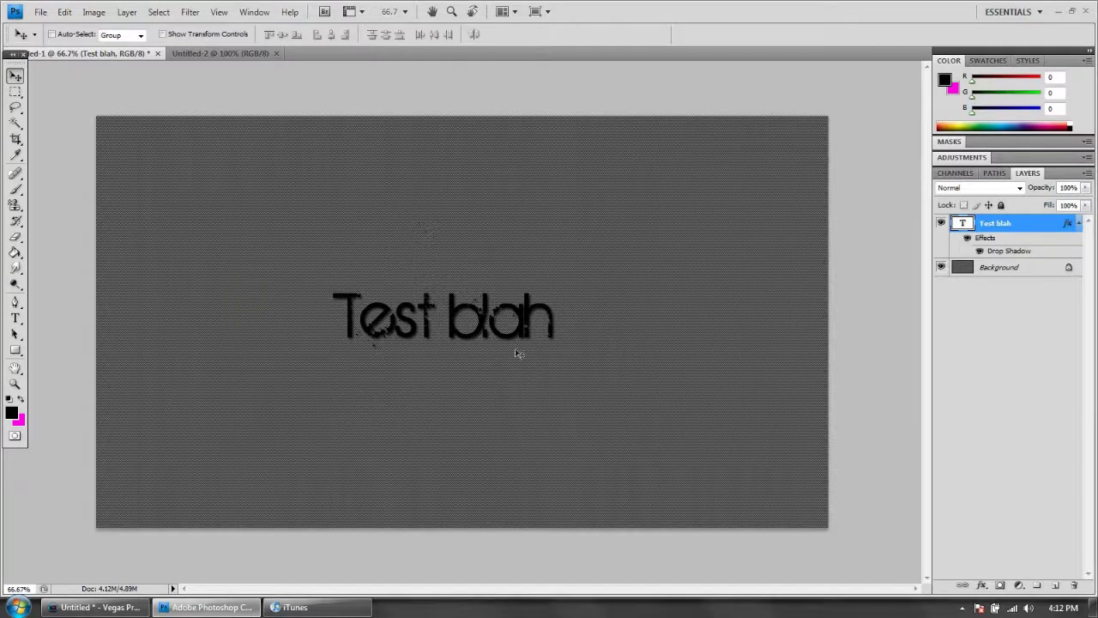
# Step: Rotate the "Test blah" text about -14.8° with Free Transform, apply it, and reposition the text near the canvas centre
pyautogui.moveTo(440, 321)
pyautogui.mouseDown()
pyautogui.moveTo(452, 321)
pyautogui.moveTo(430, 324)
pyautogui.mouseUp()
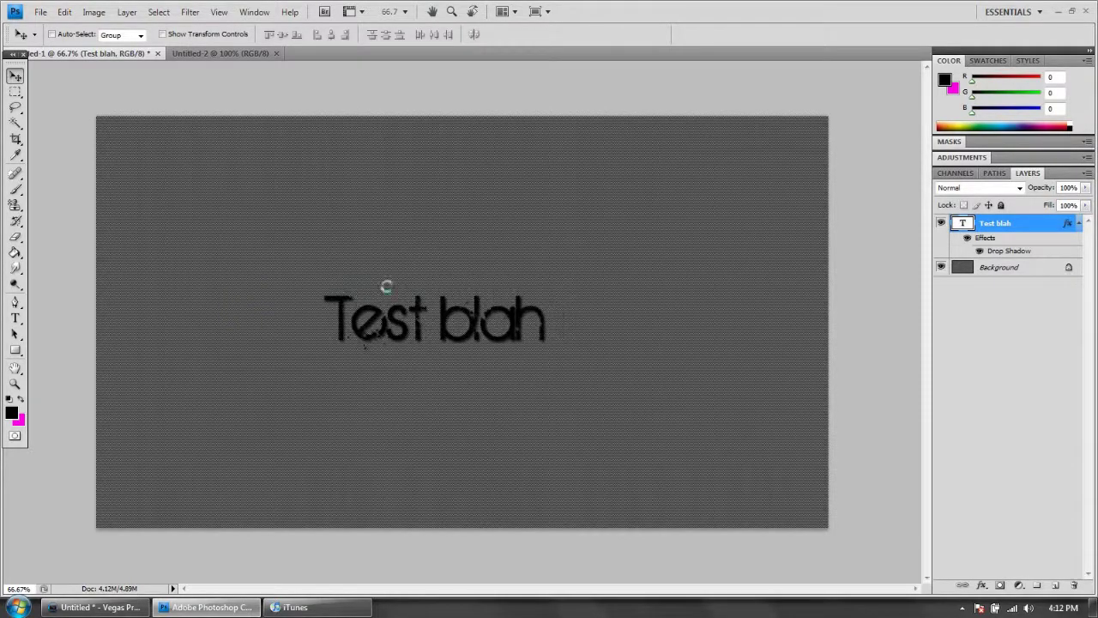
pyautogui.click(65, 12)
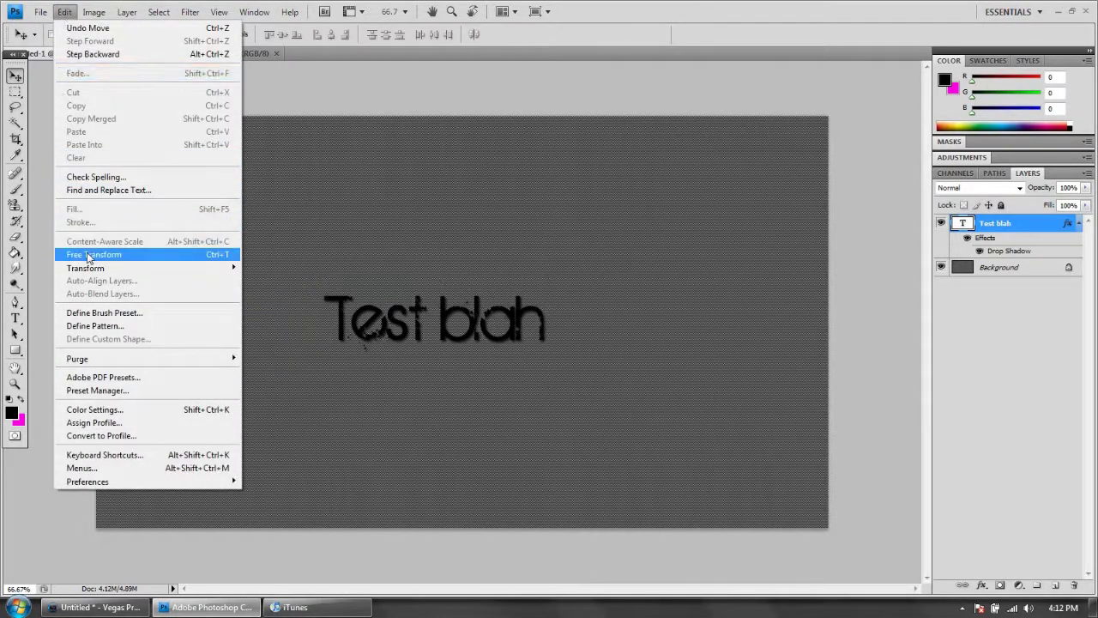
pyautogui.click(91, 254)
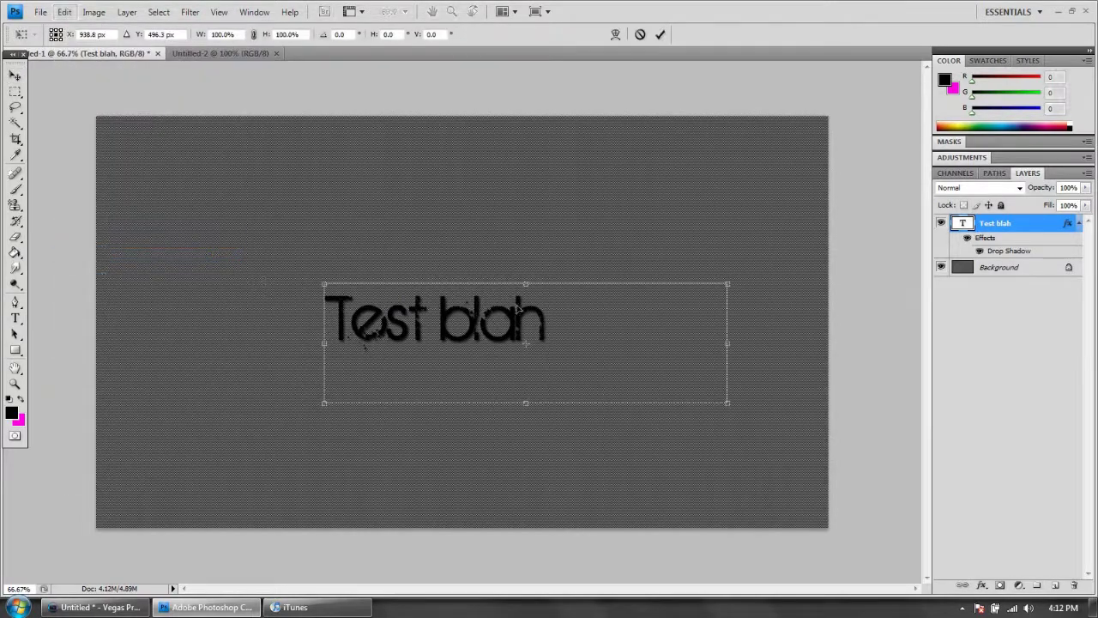
pyautogui.moveTo(730, 269); pyautogui.dragTo(702, 224)
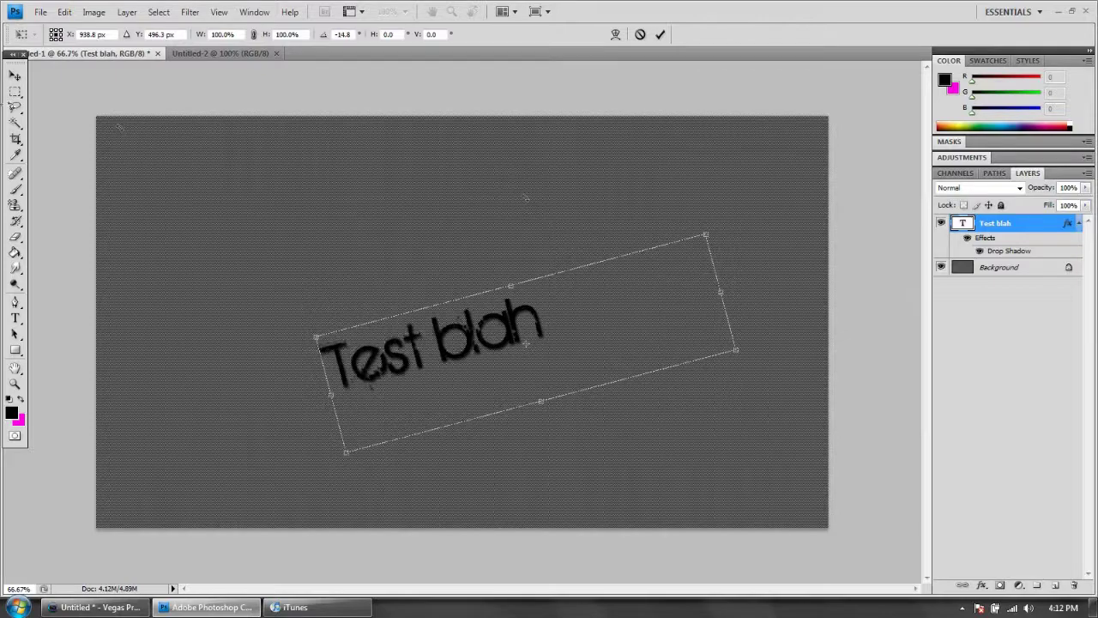
pyautogui.click(15, 76)
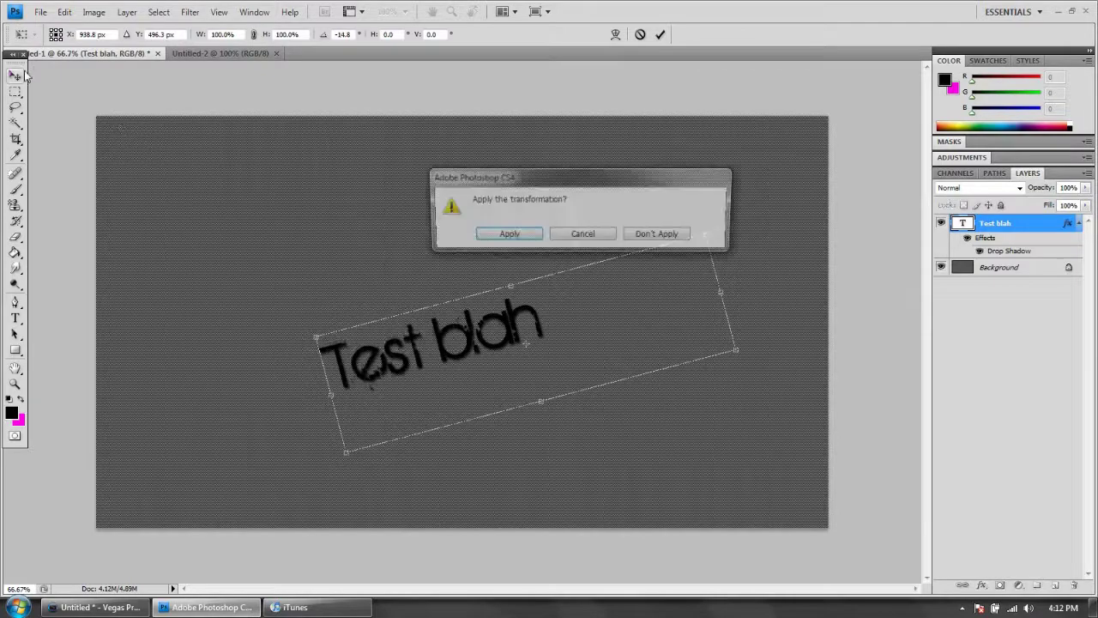
pyautogui.click(495, 237)
pyautogui.moveTo(463, 341); pyautogui.dragTo(476, 326)
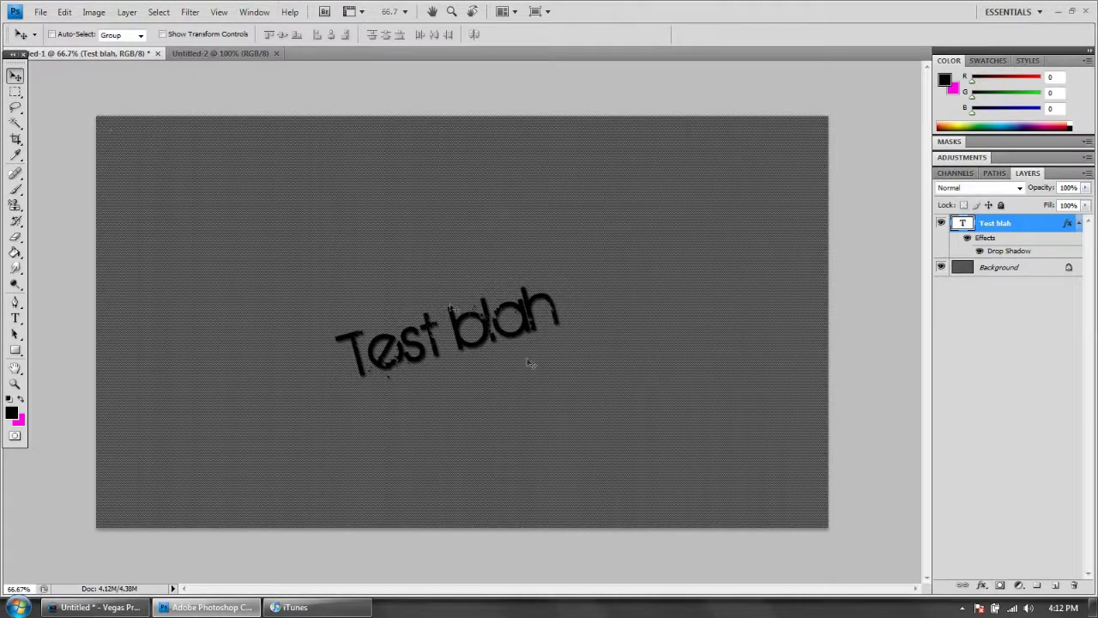
pyautogui.moveTo(433, 350); pyautogui.dragTo(448, 338)
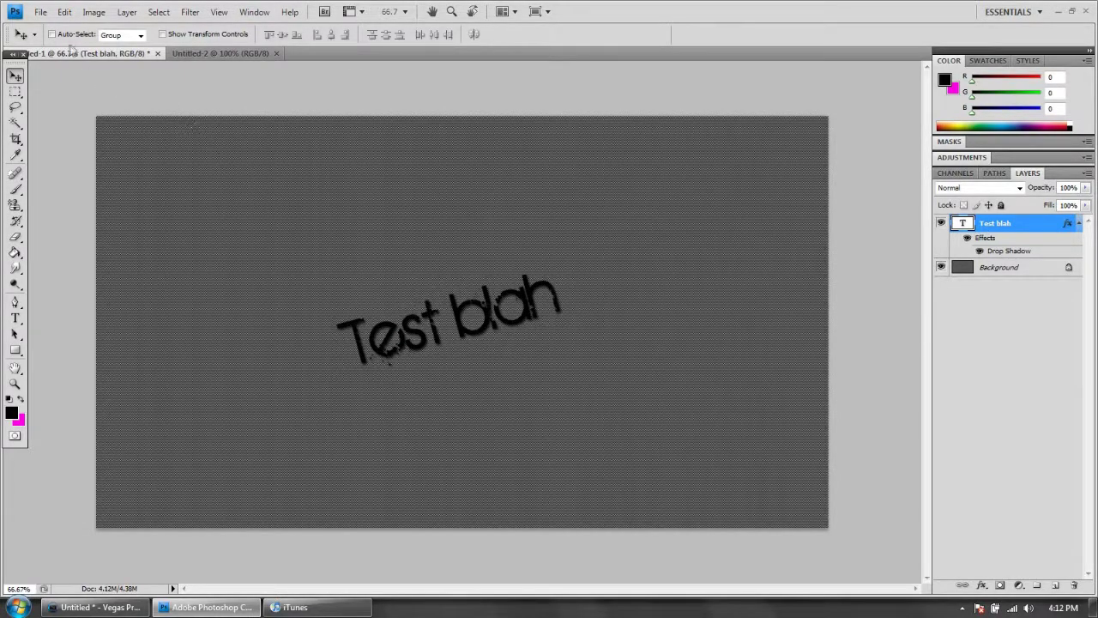
# Step: Create a new layer above the text with the default name, Normal mode and 100% opacity
pyautogui.click(135, 12)
pyautogui.moveTo(144, 28)
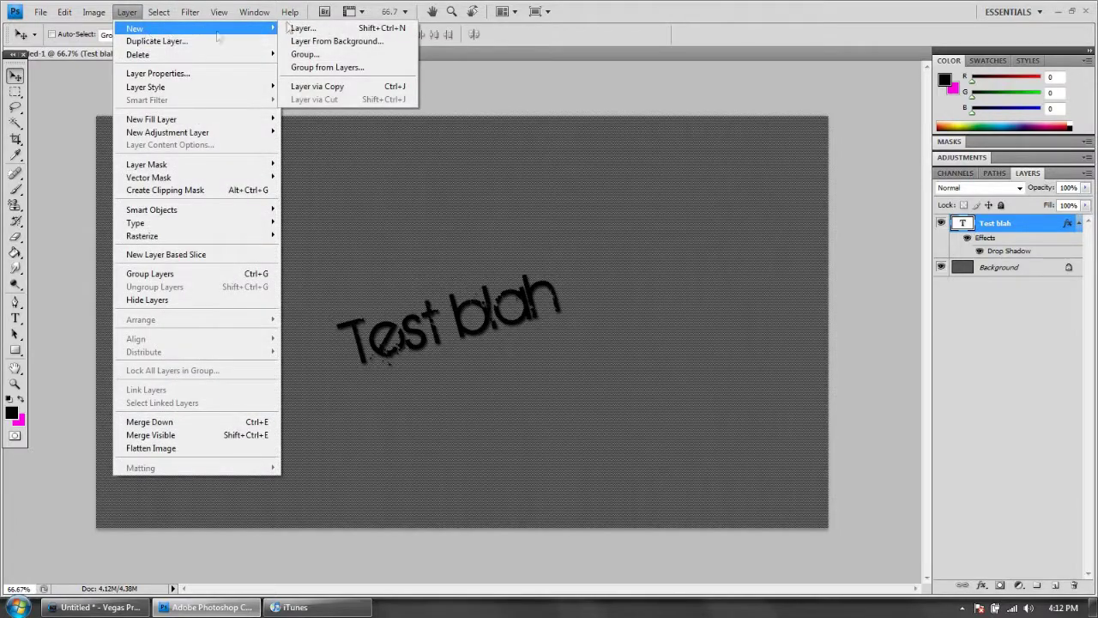
pyautogui.click(297, 29)
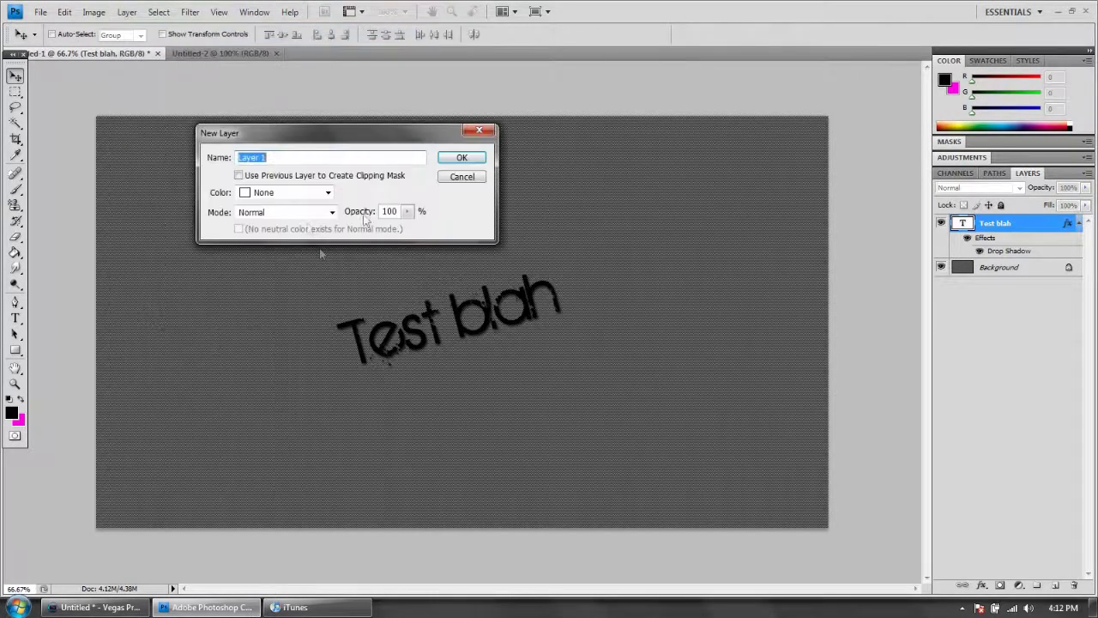
pyautogui.click(462, 157)
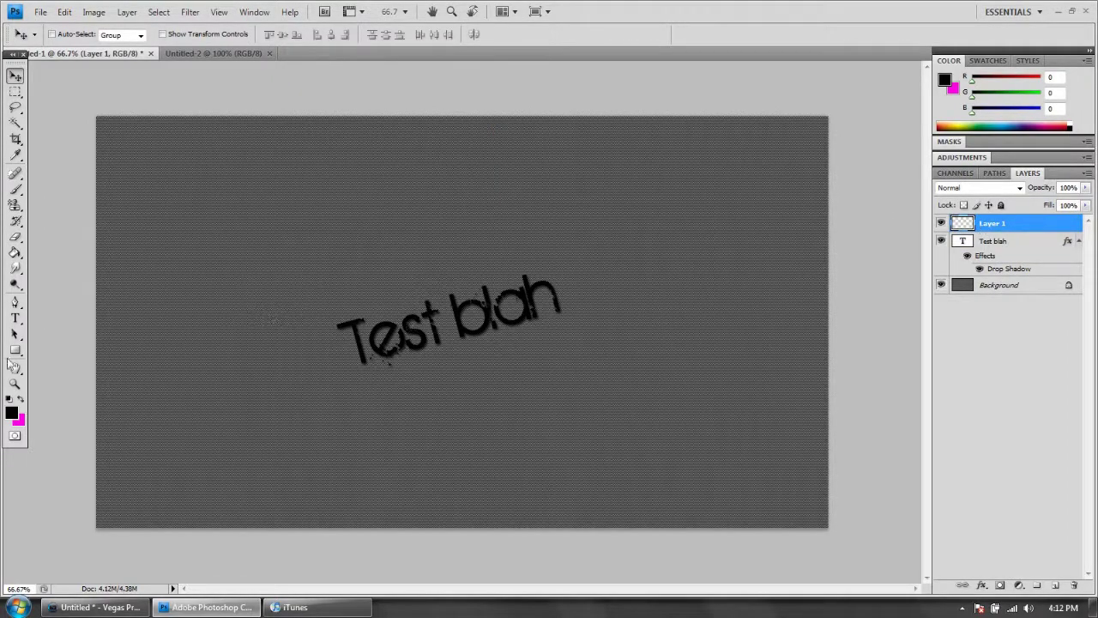
# Step: Browse the brush presets, choose the solid 295 px heart brush, and stamp one black heart to the lower right of the text
pyautogui.click(15, 190)
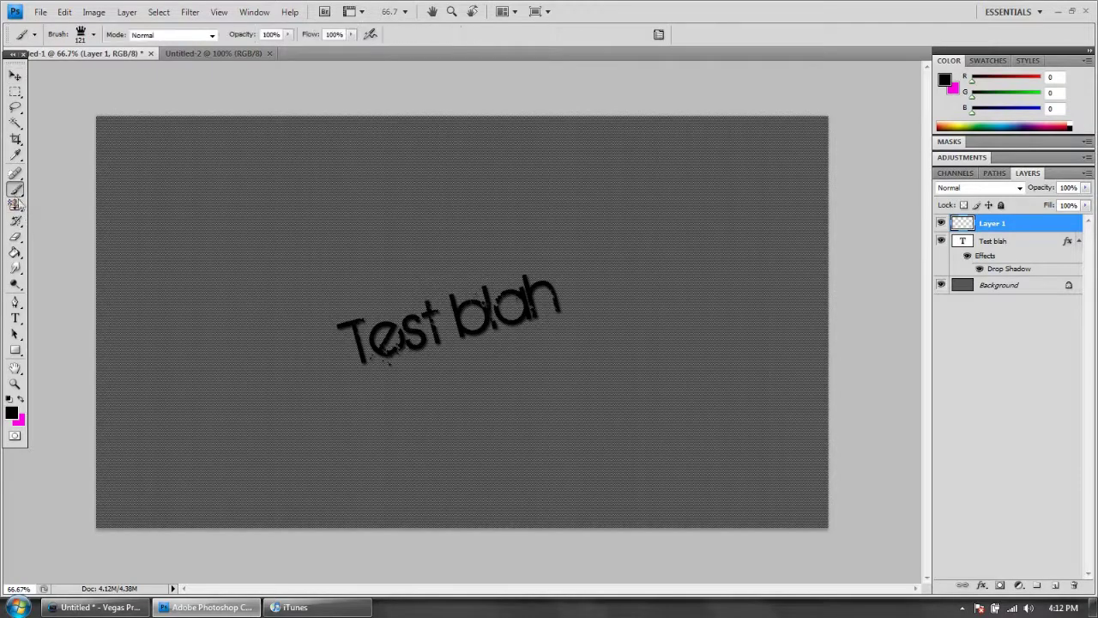
pyautogui.click(93, 34)
pyautogui.scroll(-2, 97, 178)
pyautogui.scroll(3, 97, 178)
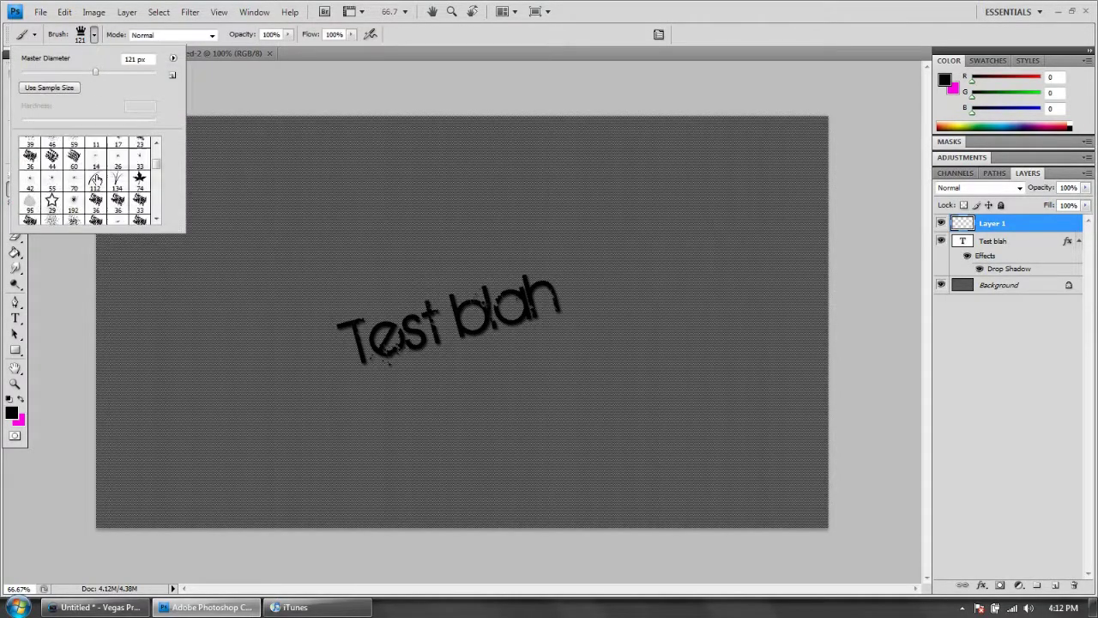
pyautogui.scroll(6, 96, 179)
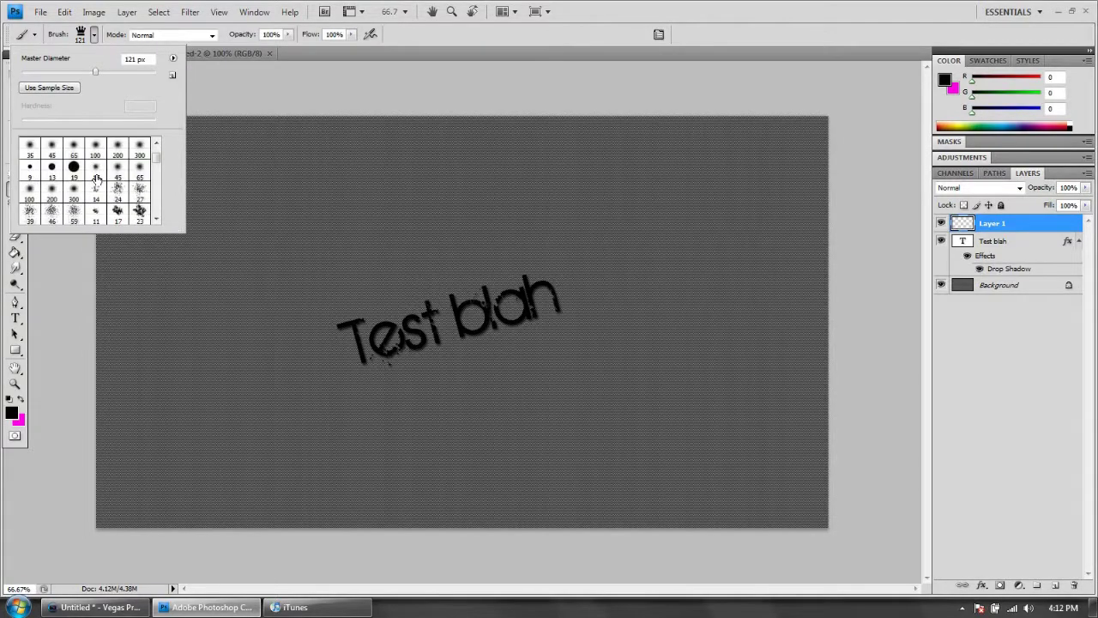
pyautogui.scroll(-8, 96, 178)
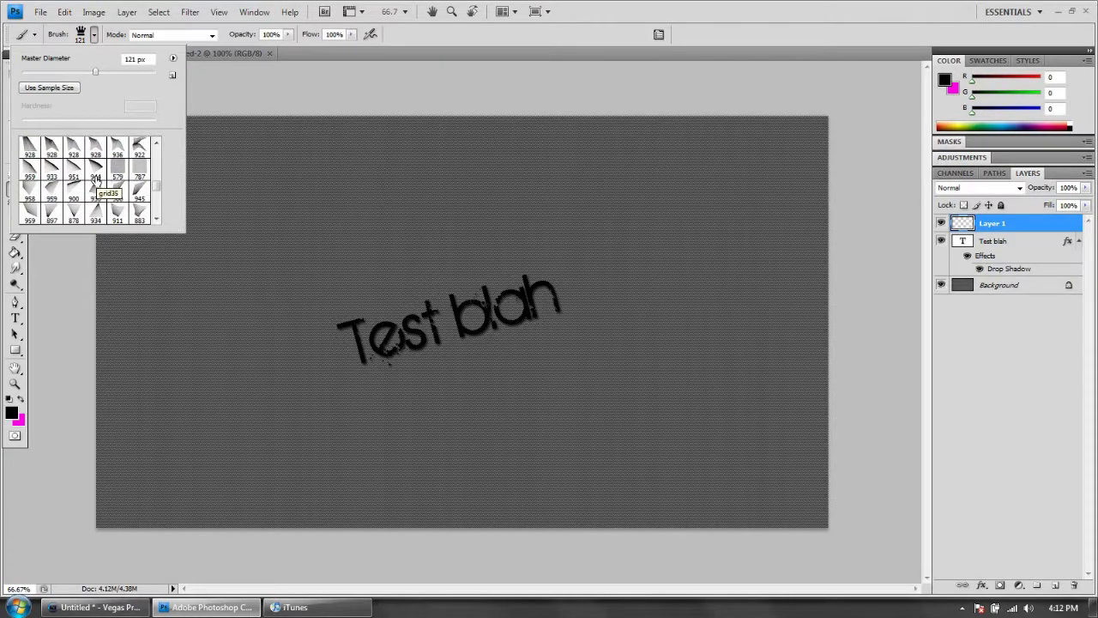
pyautogui.scroll(-3, 97, 190)
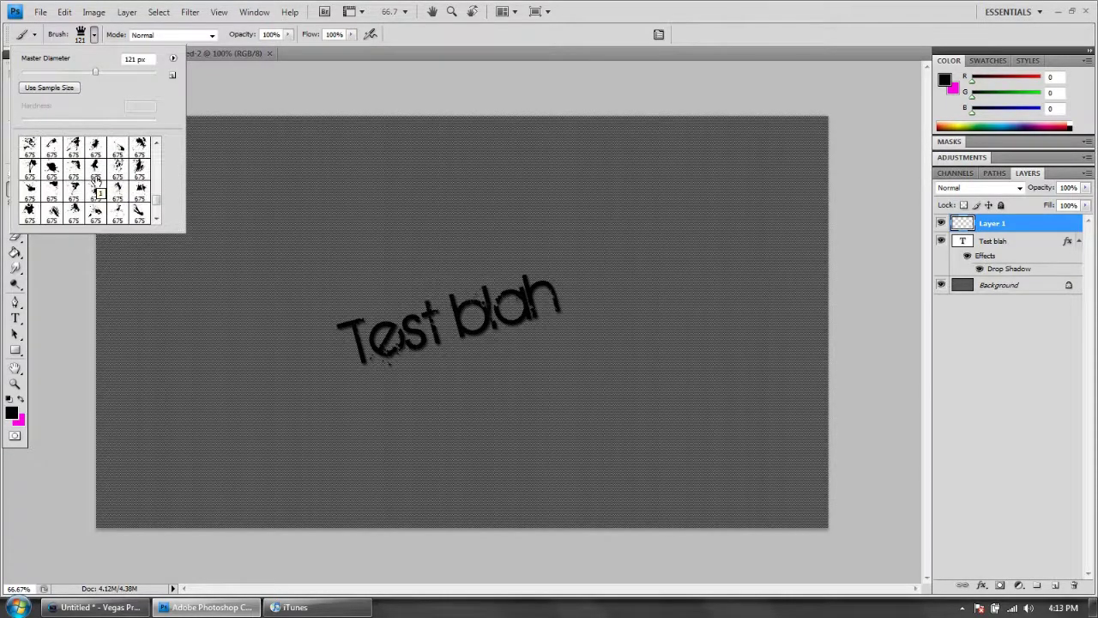
pyautogui.scroll(-10, 72, 225)
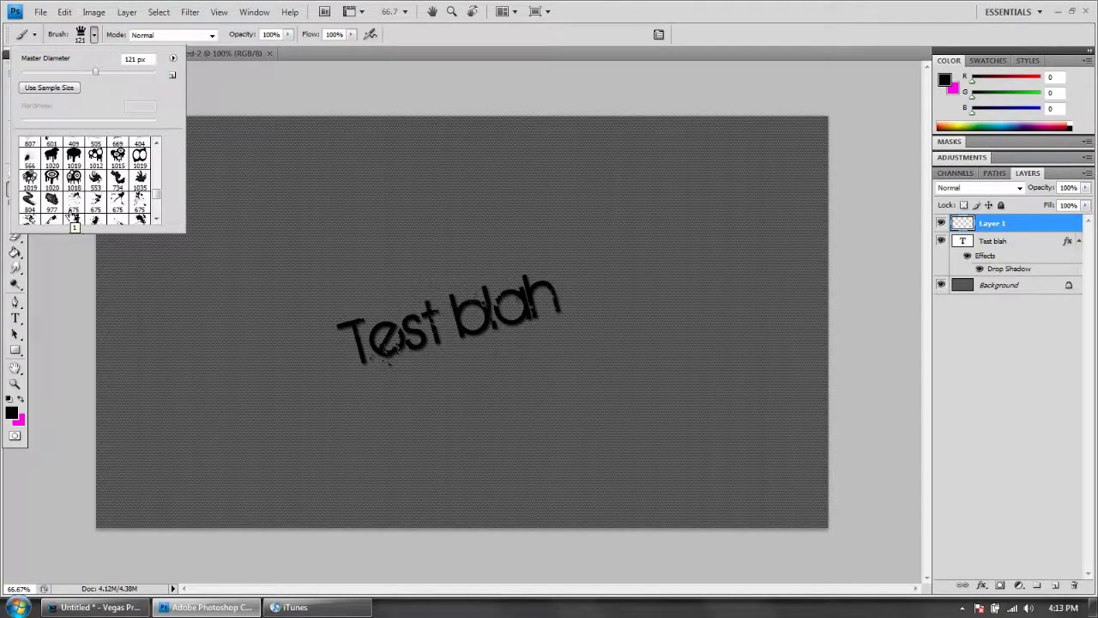
pyautogui.scroll(5, 72, 214)
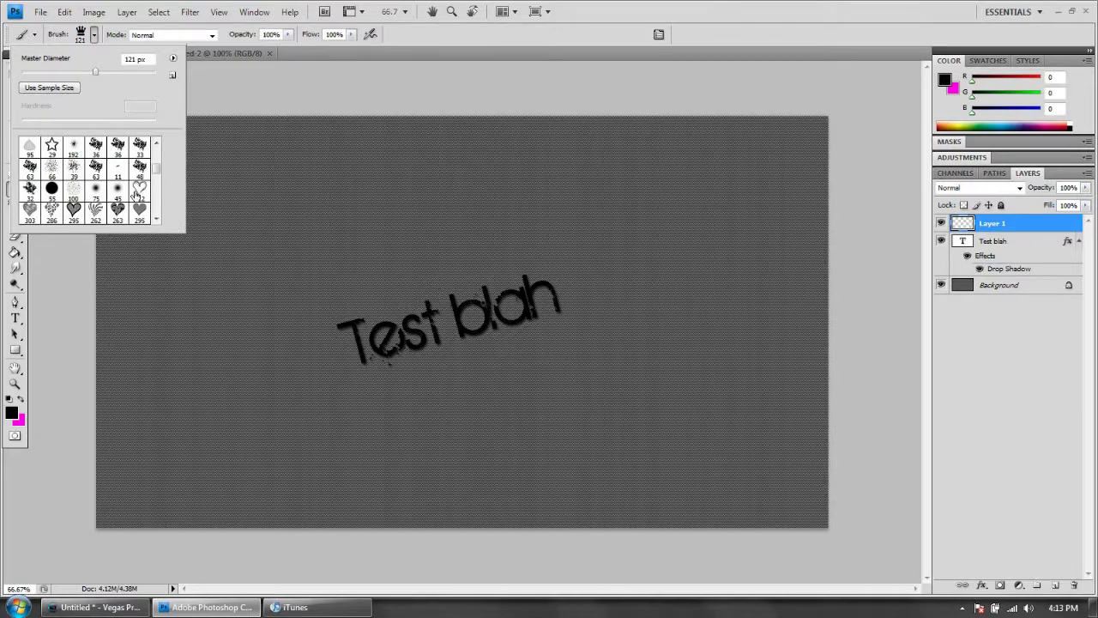
pyautogui.click(139, 210)
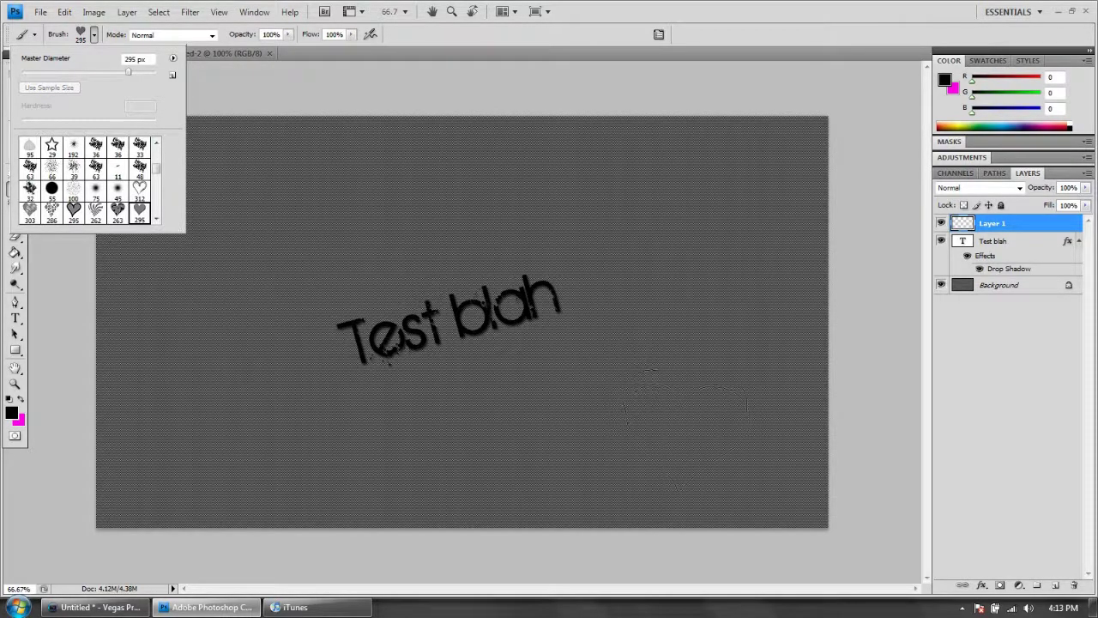
pyautogui.click(684, 411)
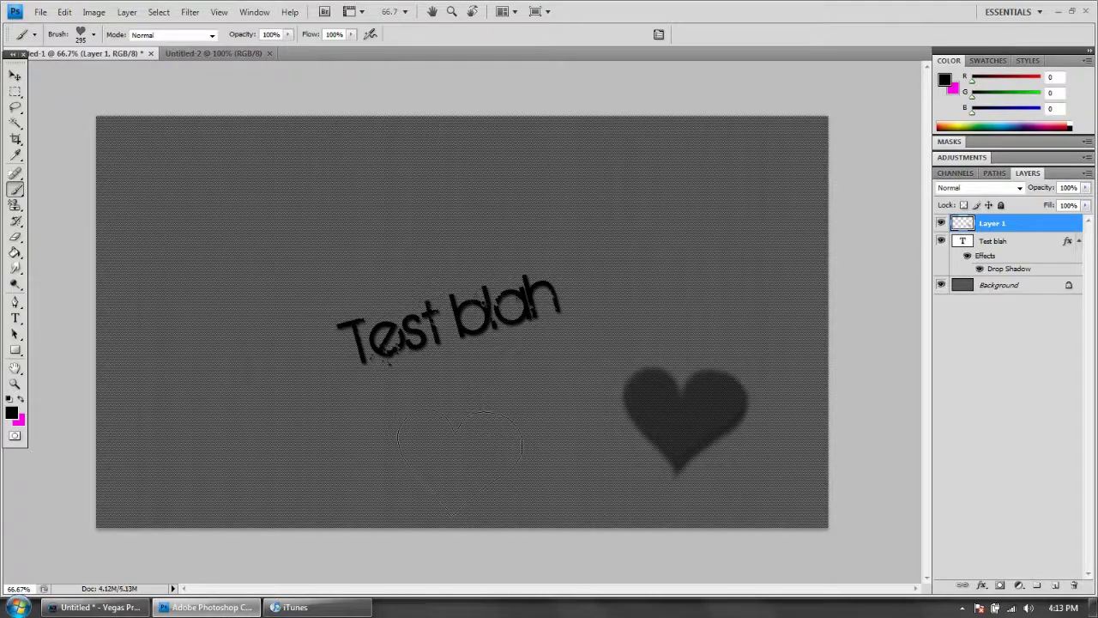
# Step: Rotate the heart about 26.2° clockwise with Free Transform and apply the transformation
pyautogui.click(65, 11)
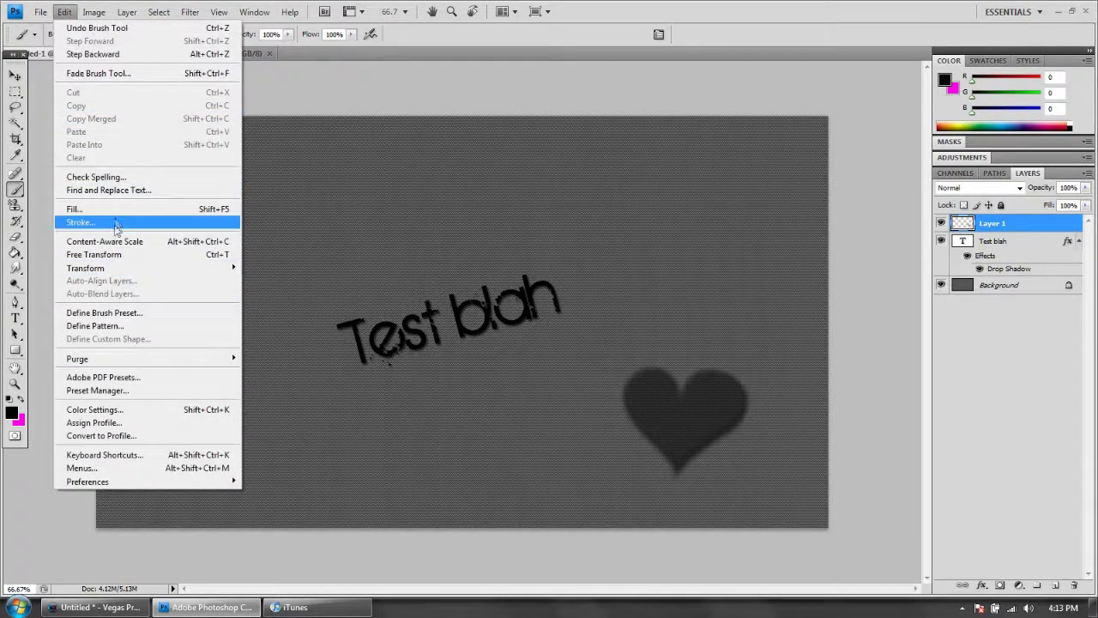
pyautogui.click(95, 254)
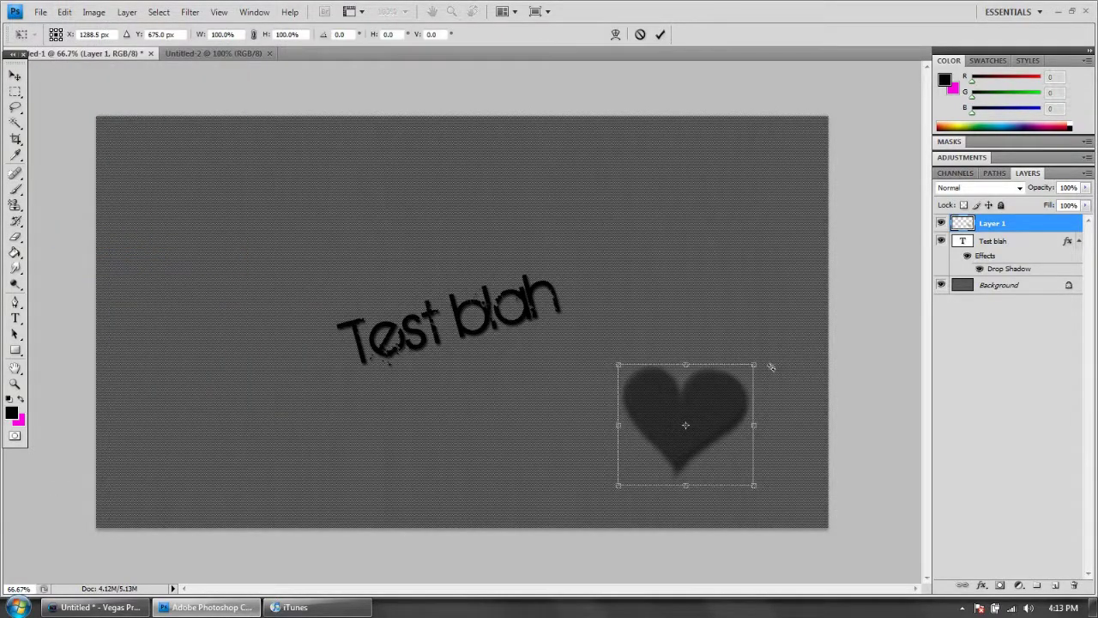
pyautogui.moveTo(767, 360); pyautogui.dragTo(791, 397)
pyautogui.click(14, 75)
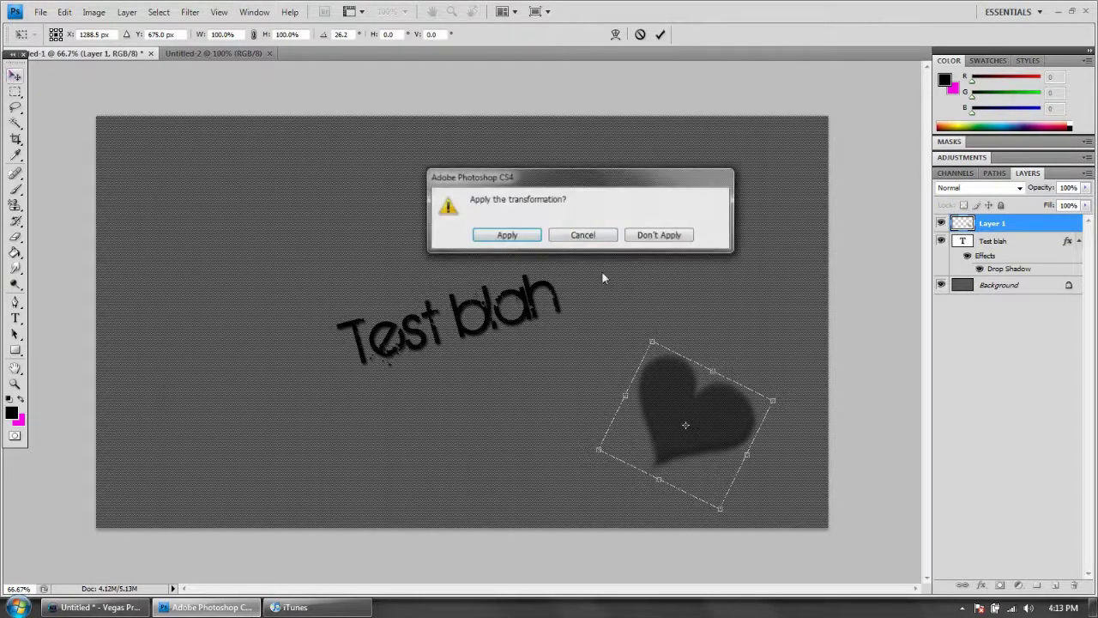
pyautogui.click(506, 236)
# Step: Apply Drop Shadow and Bevel and Emboss to the heart layer, and shift the heart slightly left
pyautogui.rightClick(994, 223)
pyautogui.click(1001, 242)
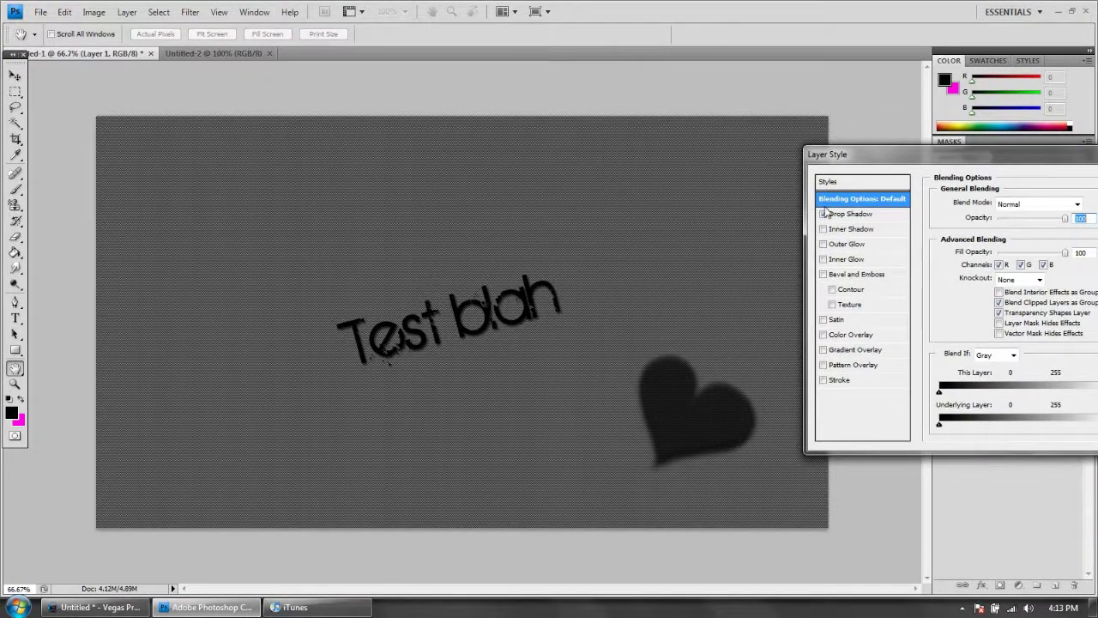
pyautogui.click(824, 275)
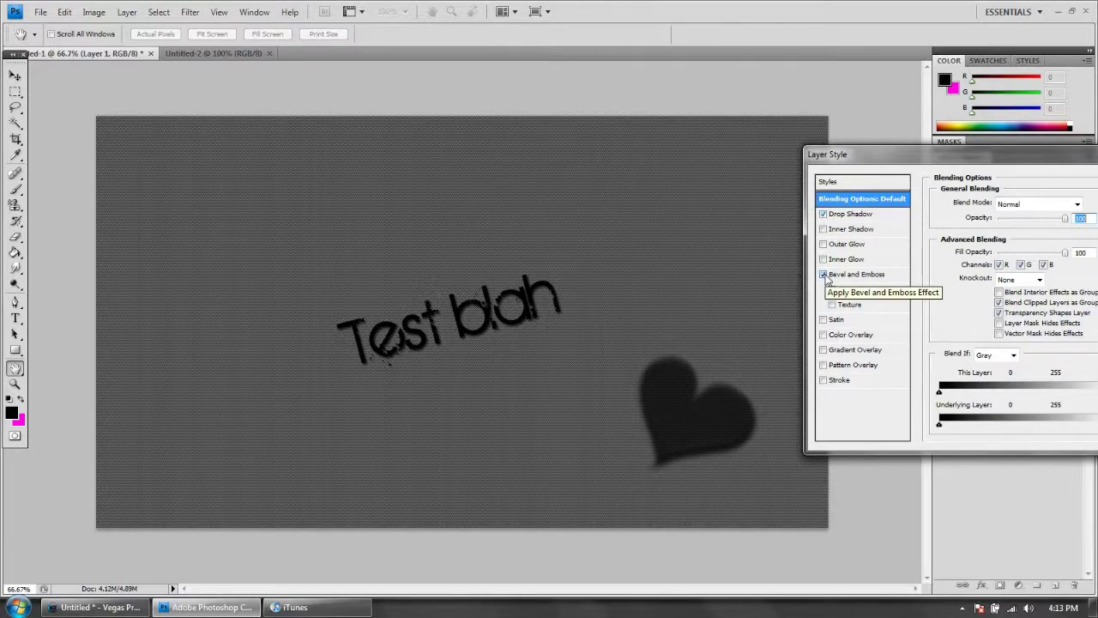
pyautogui.click(824, 276)
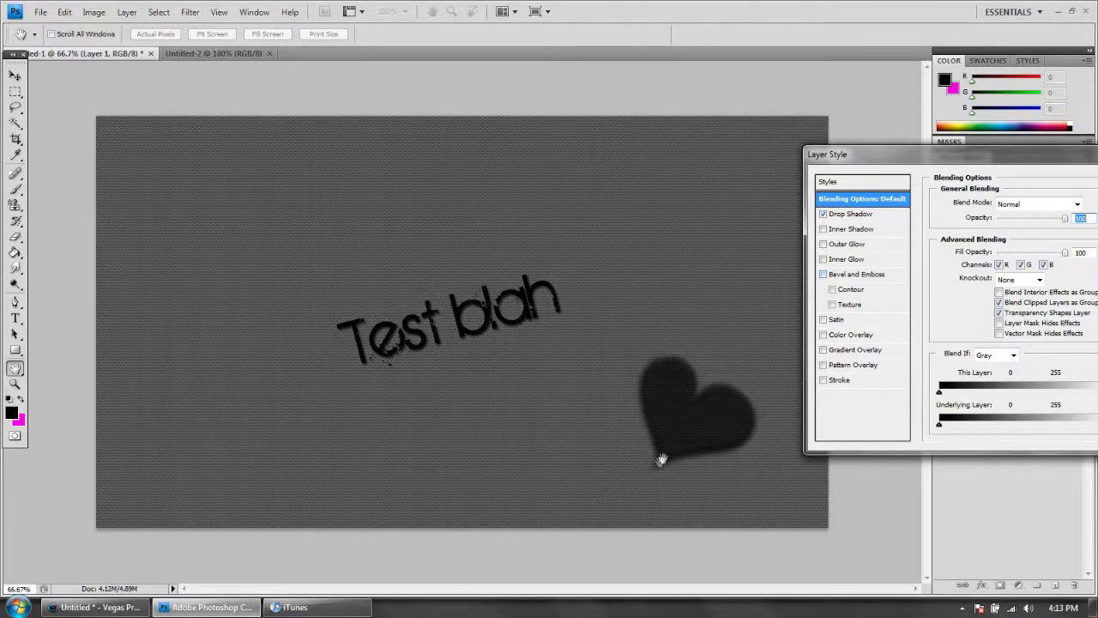
pyautogui.click(824, 275)
pyautogui.moveTo(957, 152); pyautogui.dragTo(620, 153)
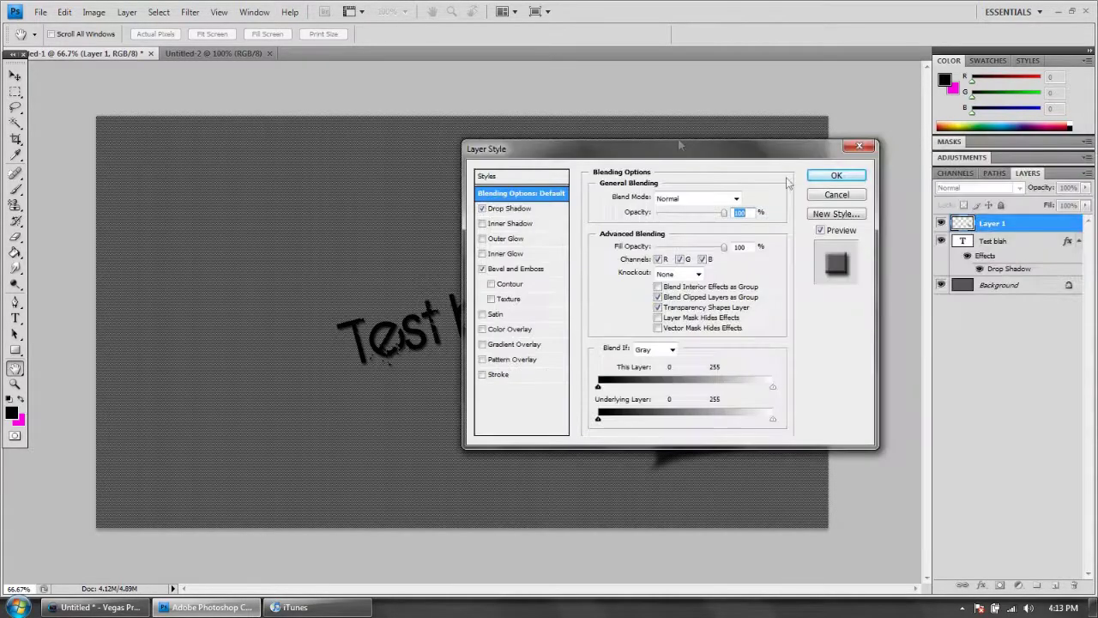
pyautogui.click(819, 182)
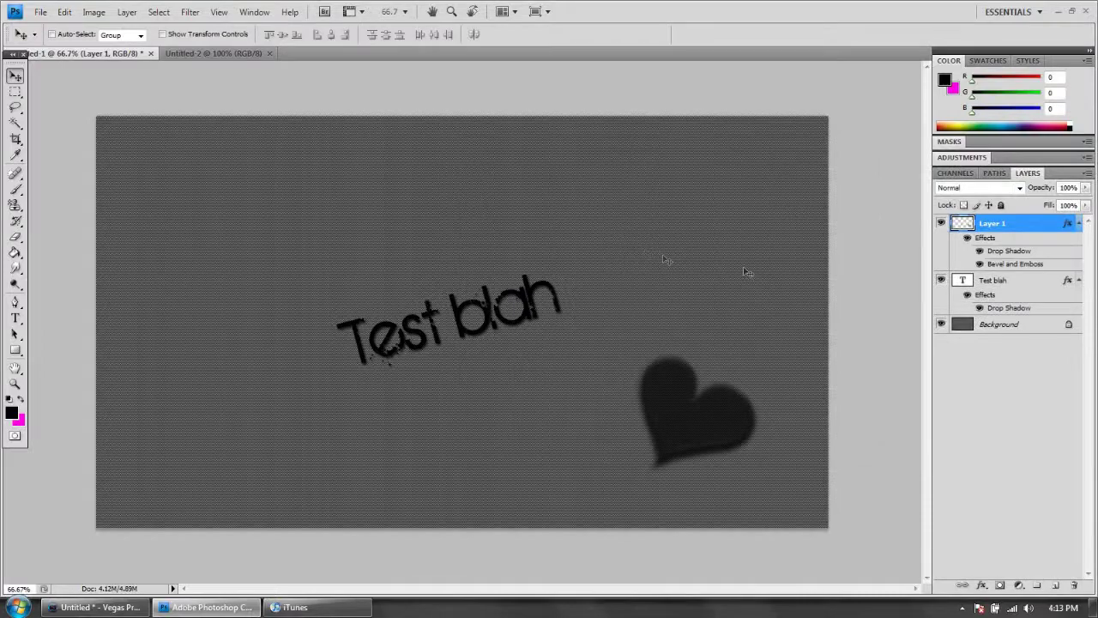
pyautogui.moveTo(682, 428); pyautogui.dragTo(650, 432)
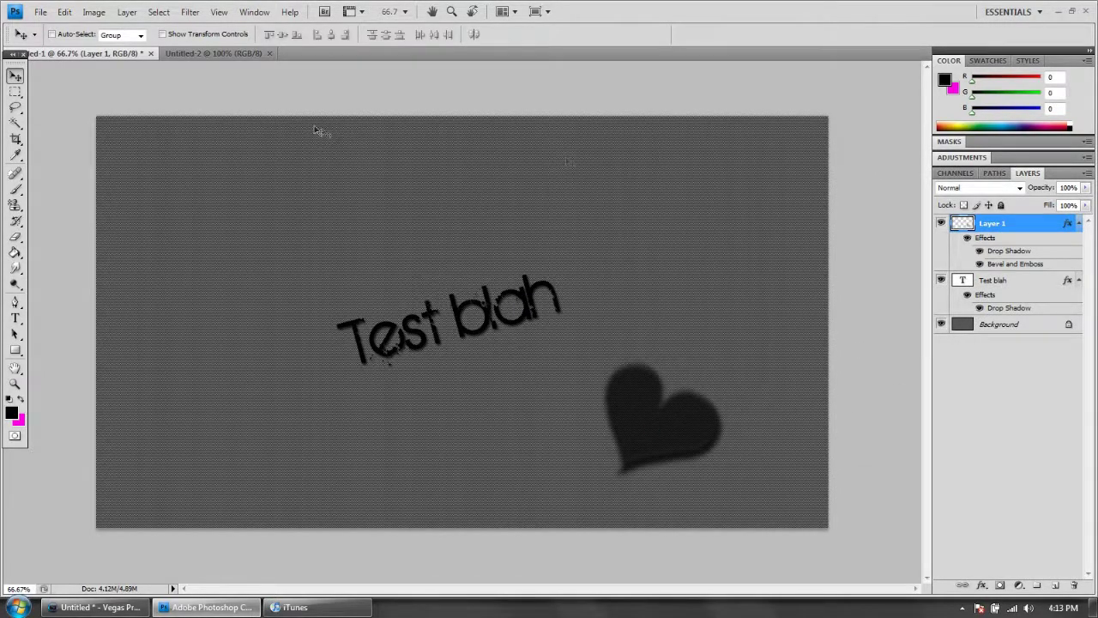
# Step: Create another new layer above the heart layer with the default settings
pyautogui.click(127, 12)
pyautogui.moveTo(137, 28)
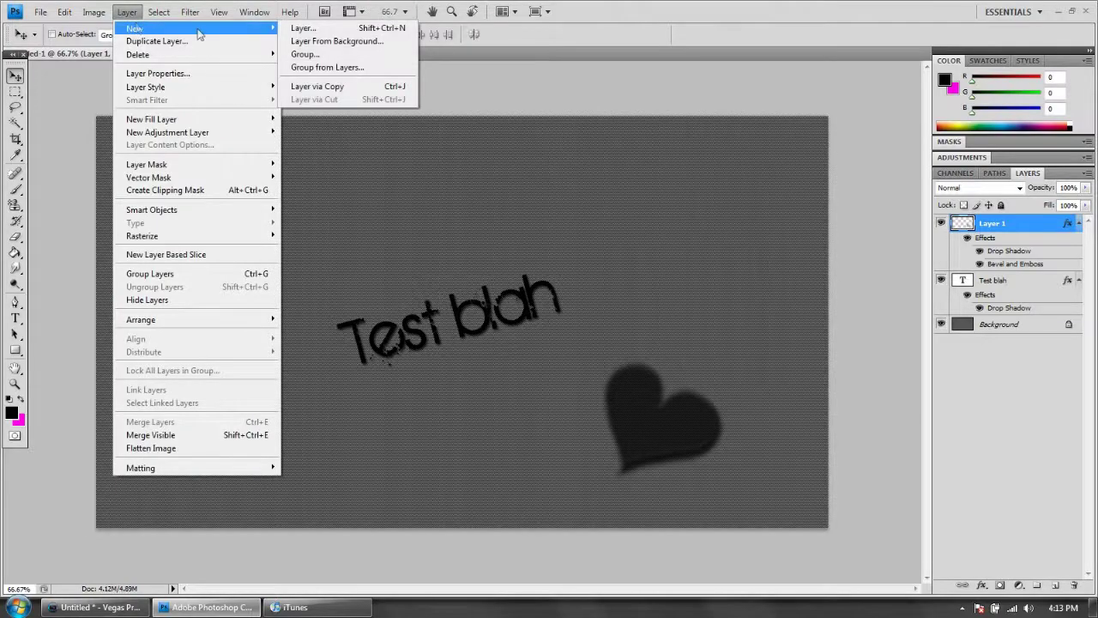
pyautogui.click(304, 29)
pyautogui.click(476, 161)
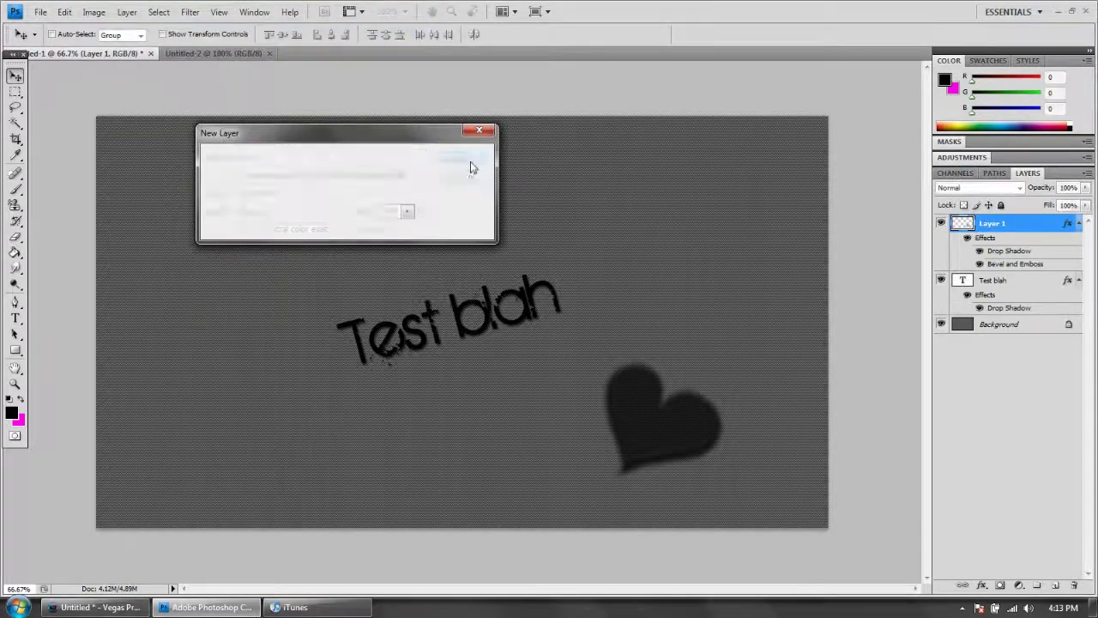
# Step: Choose the 134 px grass brush preset for painting and enlarge its master diameter to 473 px
pyautogui.click(17, 189)
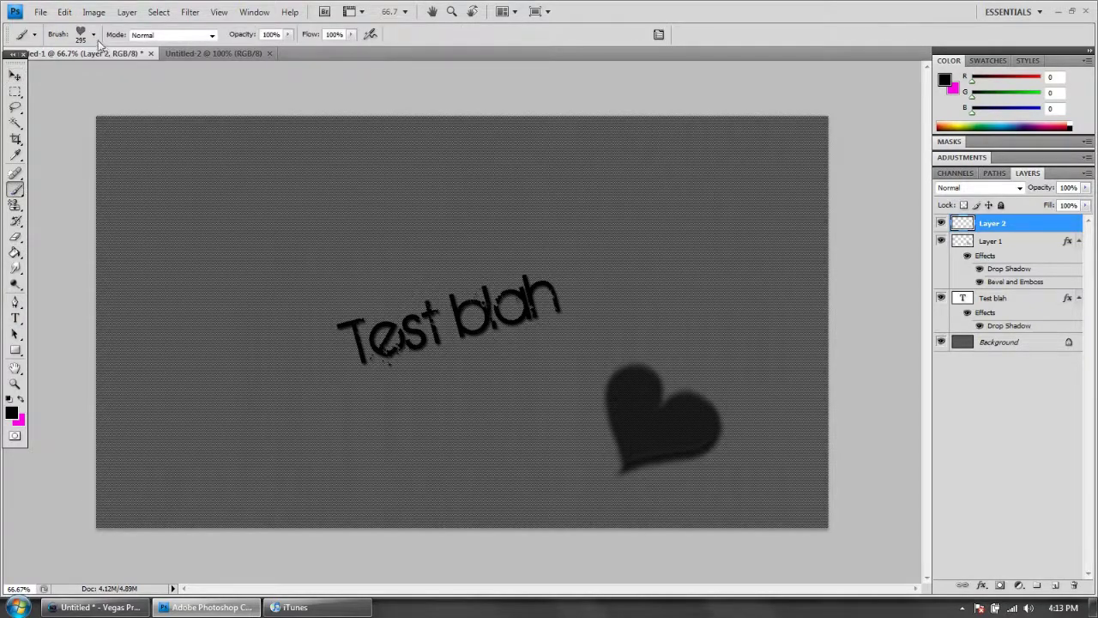
pyautogui.click(93, 34)
pyautogui.scroll(-5, 123, 189)
pyautogui.click(122, 189)
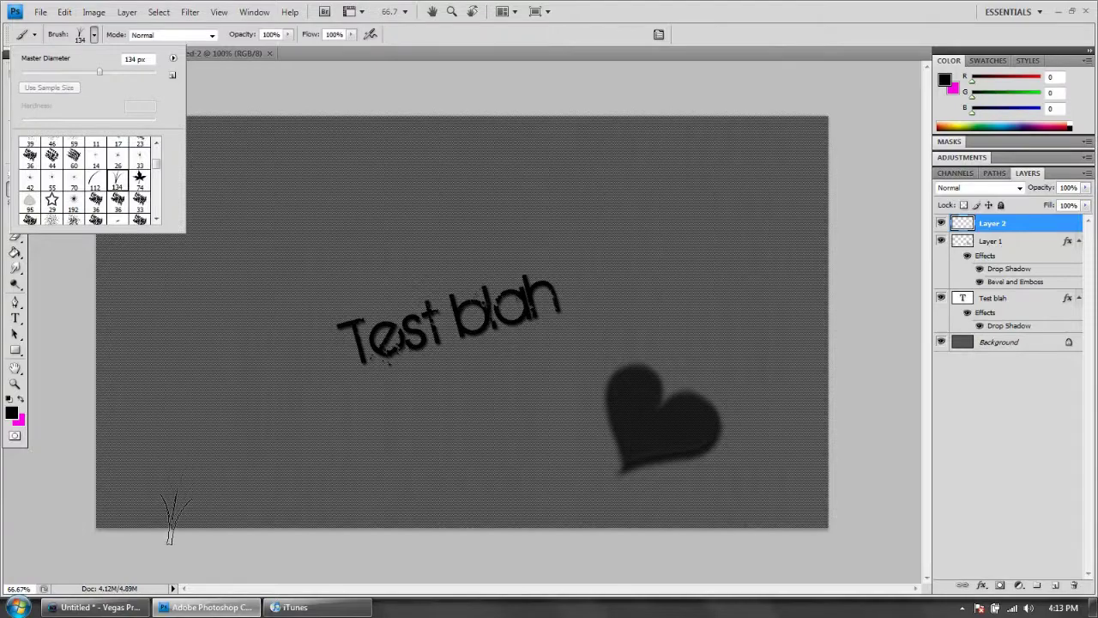
pyautogui.moveTo(113, 74); pyautogui.dragTo(123, 74)
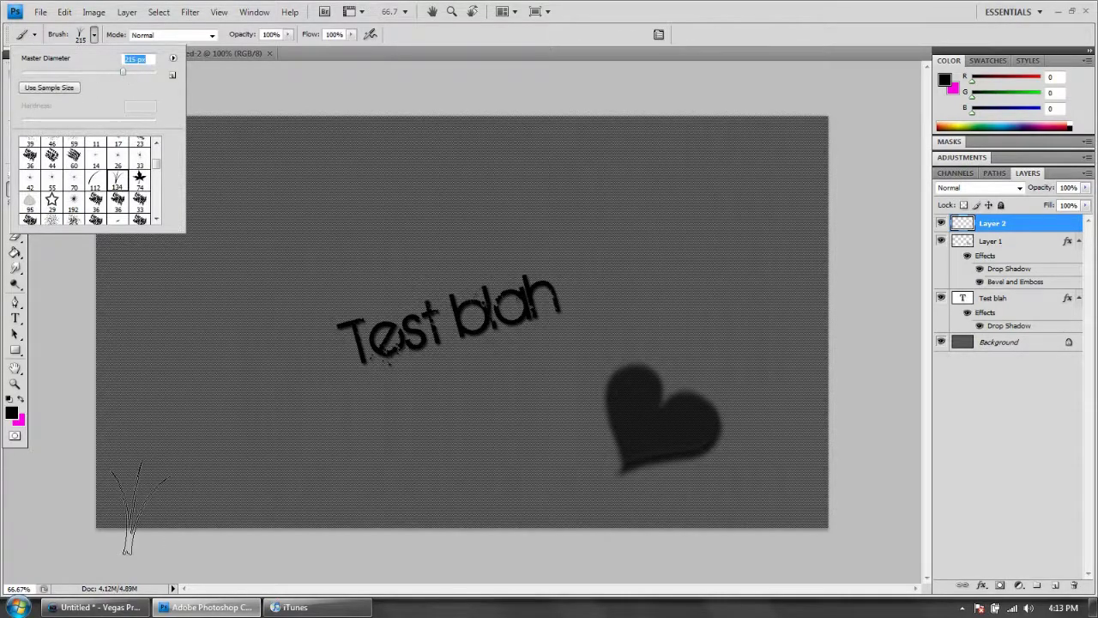
pyautogui.moveTo(122, 72); pyautogui.dragTo(140, 72)
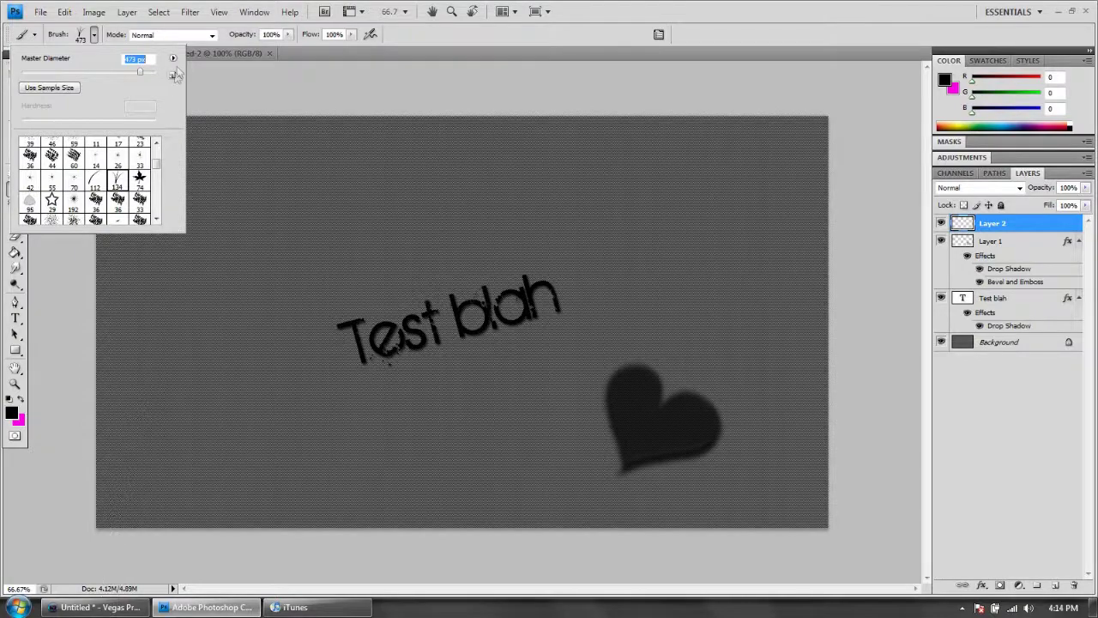
pyautogui.click(172, 57)
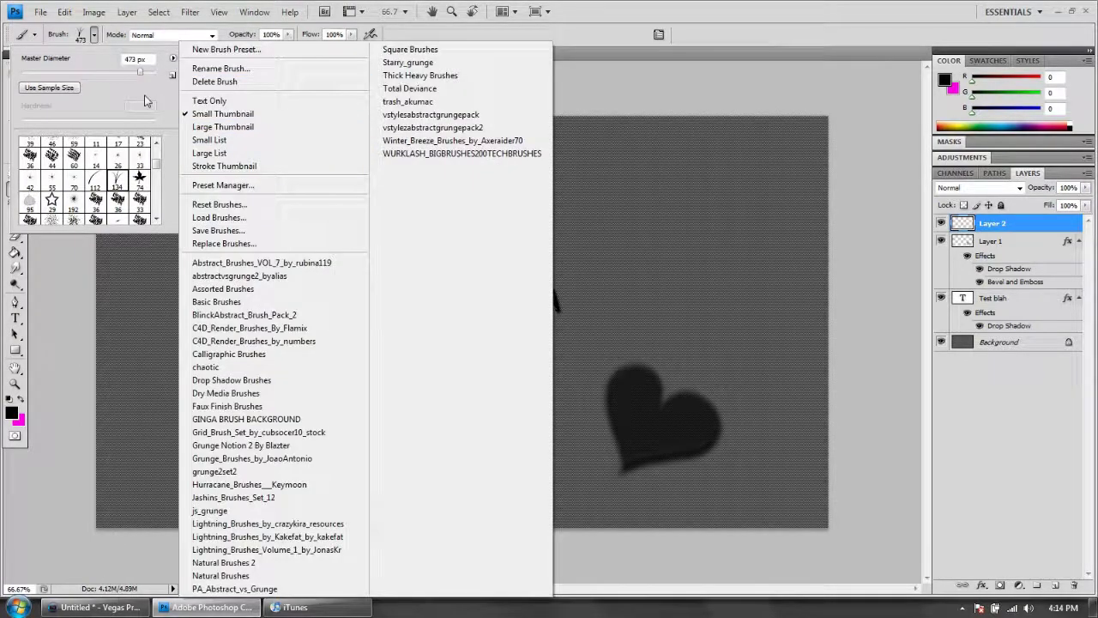
pyautogui.click(170, 94)
pyautogui.click(195, 125)
pyautogui.click(64, 12)
pyautogui.click(96, 28)
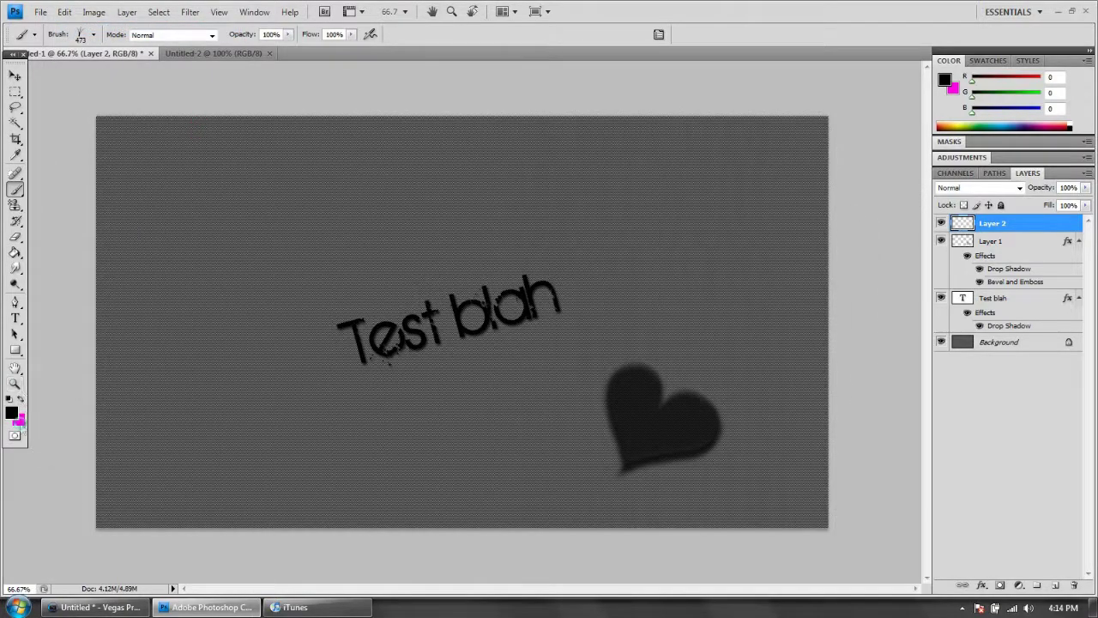
# Step: Set the background color to white (ffffff) and paint a clump of grass across the canvas's lower-left corner
pyautogui.click(19, 420)
pyautogui.click(312, 334)
pyautogui.moveTo(315, 343); pyautogui.dragTo(377, 224)
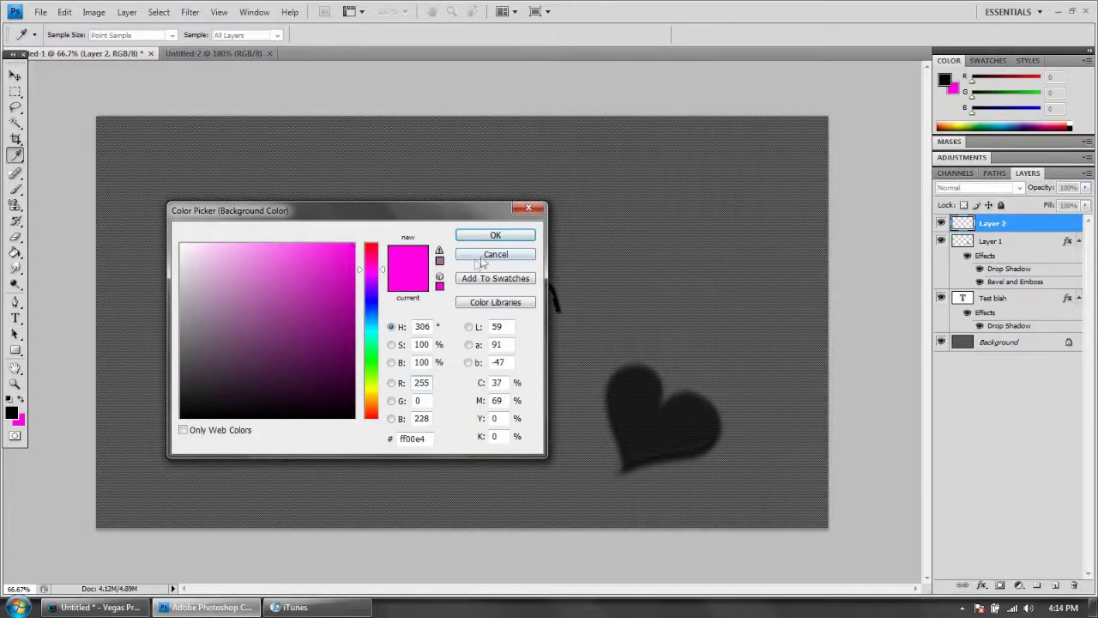
pyautogui.moveTo(218, 382); pyautogui.dragTo(183, 191)
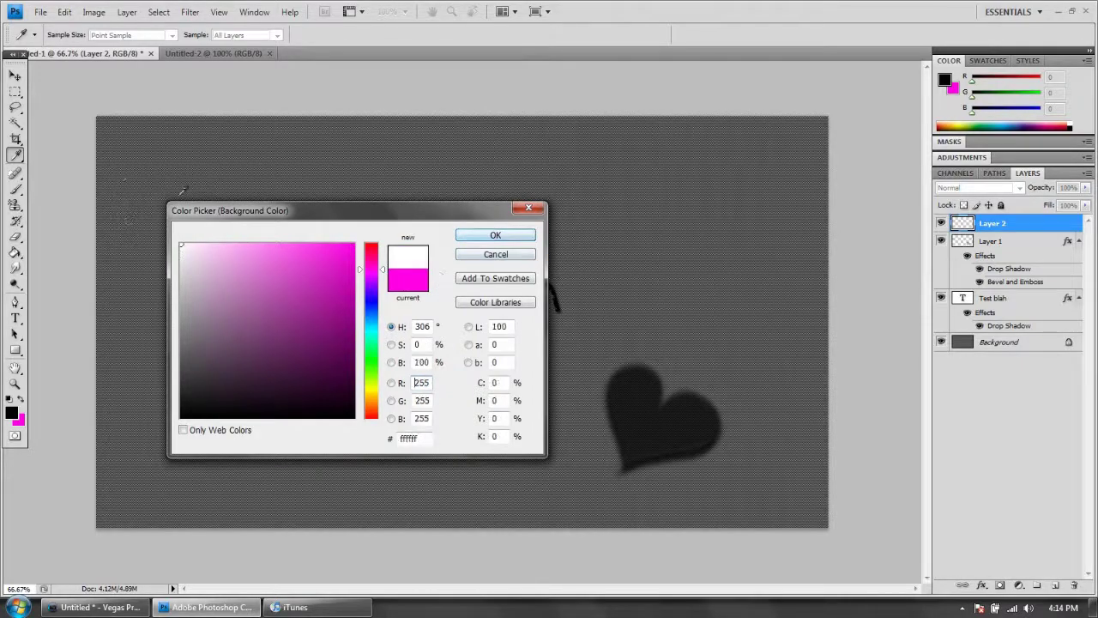
pyautogui.click(473, 240)
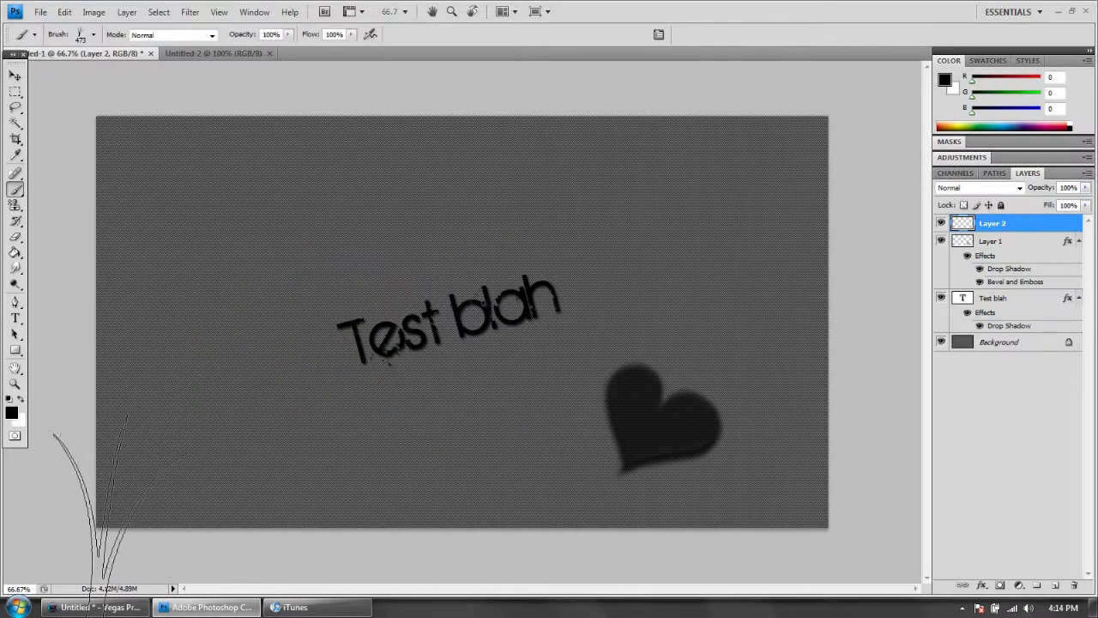
pyautogui.moveTo(94, 493); pyautogui.dragTo(258, 480)
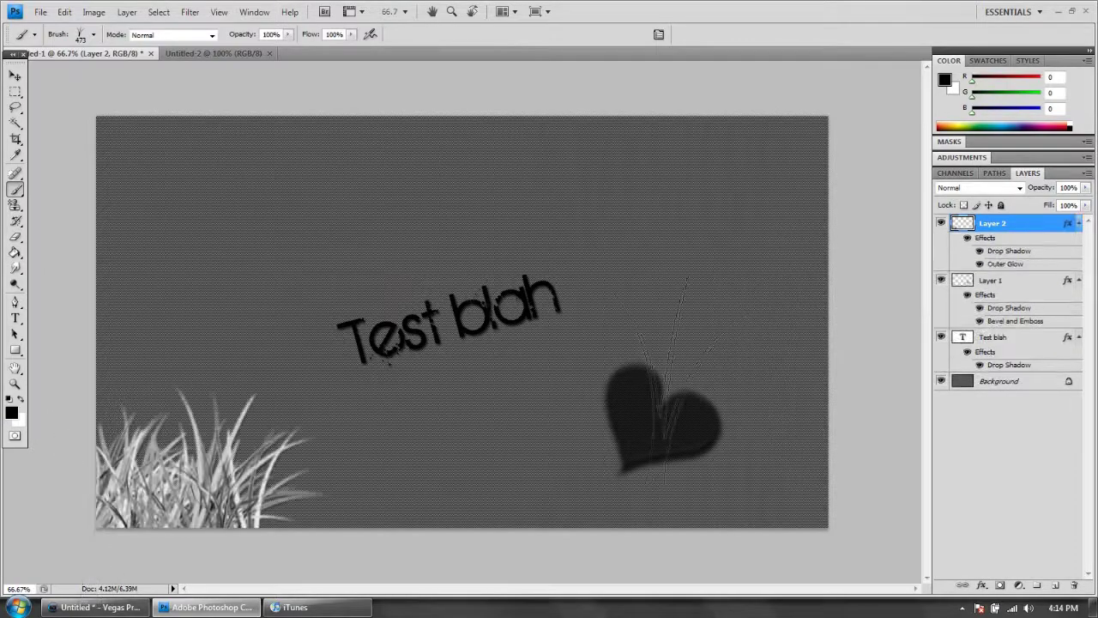
# Step: Place the m16 image from the My Pictures folder into the wallpaper
pyautogui.click(41, 13)
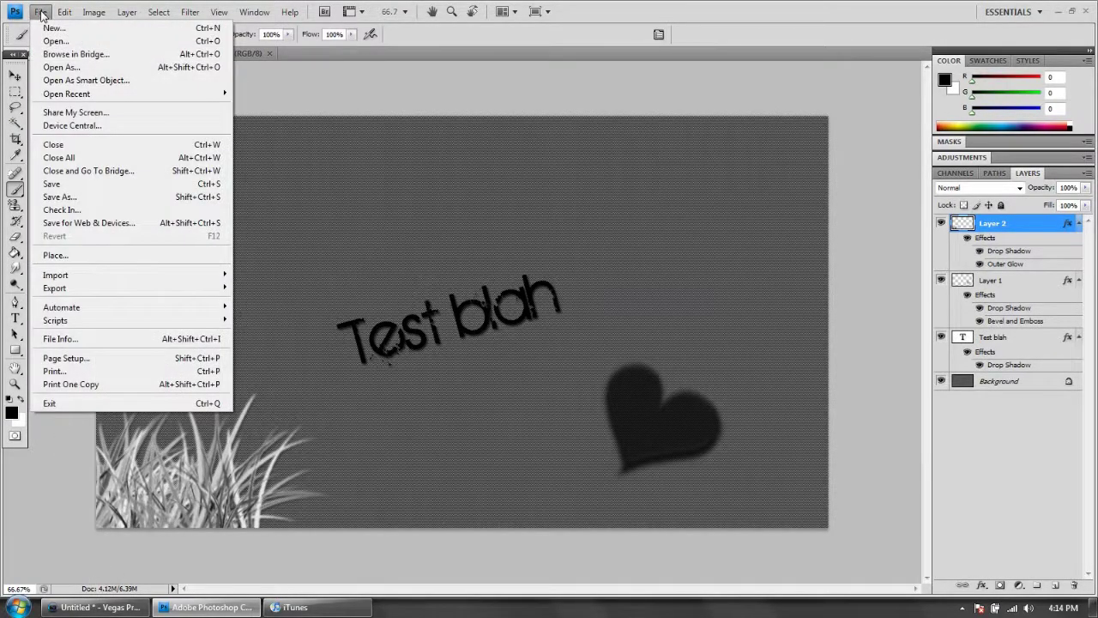
pyautogui.click(56, 255)
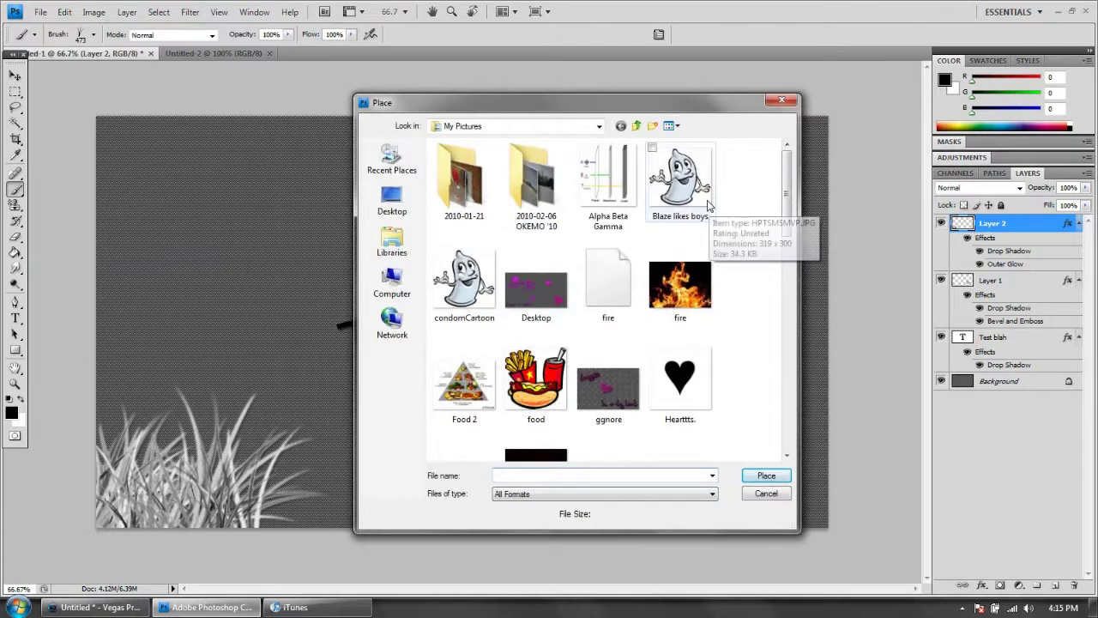
pyautogui.moveTo(783, 219); pyautogui.dragTo(714, 315)
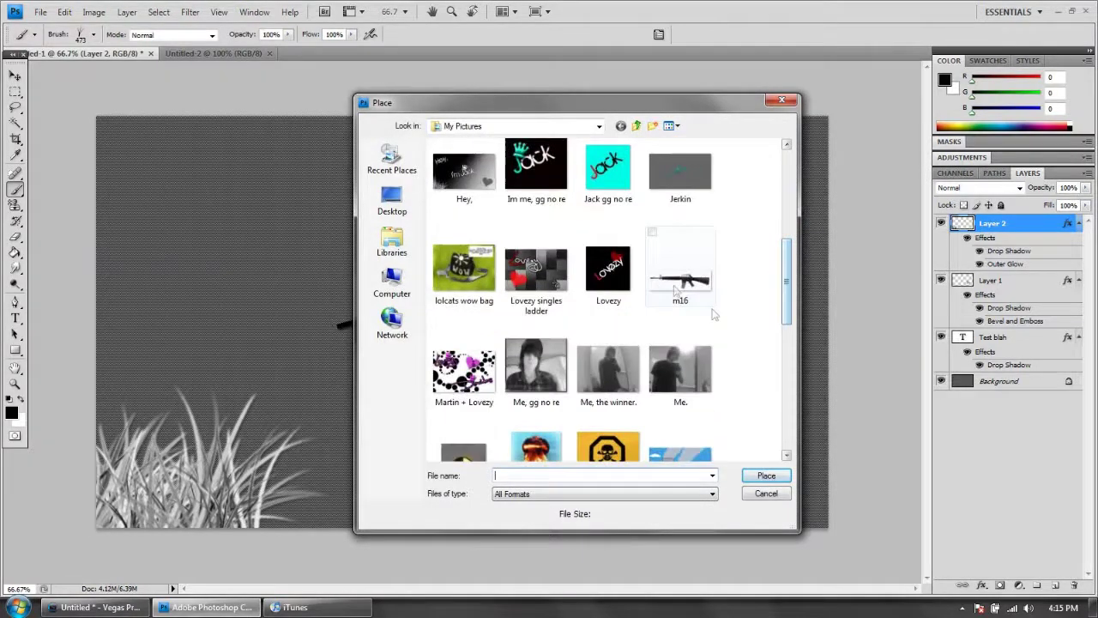
pyautogui.click(673, 281)
pyautogui.click(766, 475)
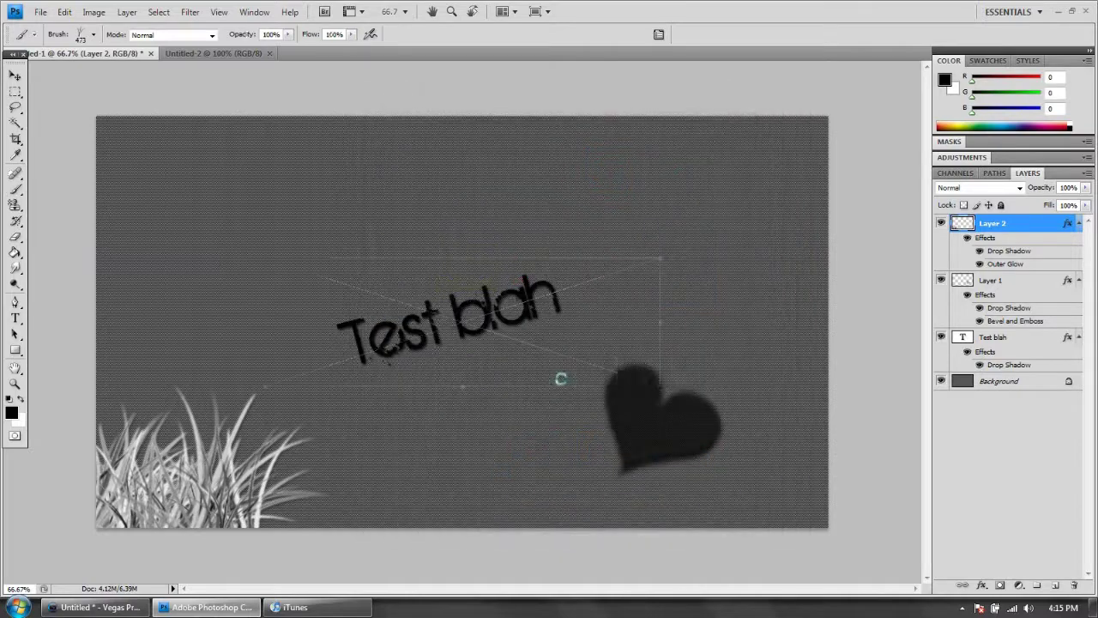
# Step: Scale the placed rifle to about 68.7% width and 70.1% height, and move it above the right end of the text
pyautogui.moveTo(662, 260); pyautogui.dragTo(541, 298)
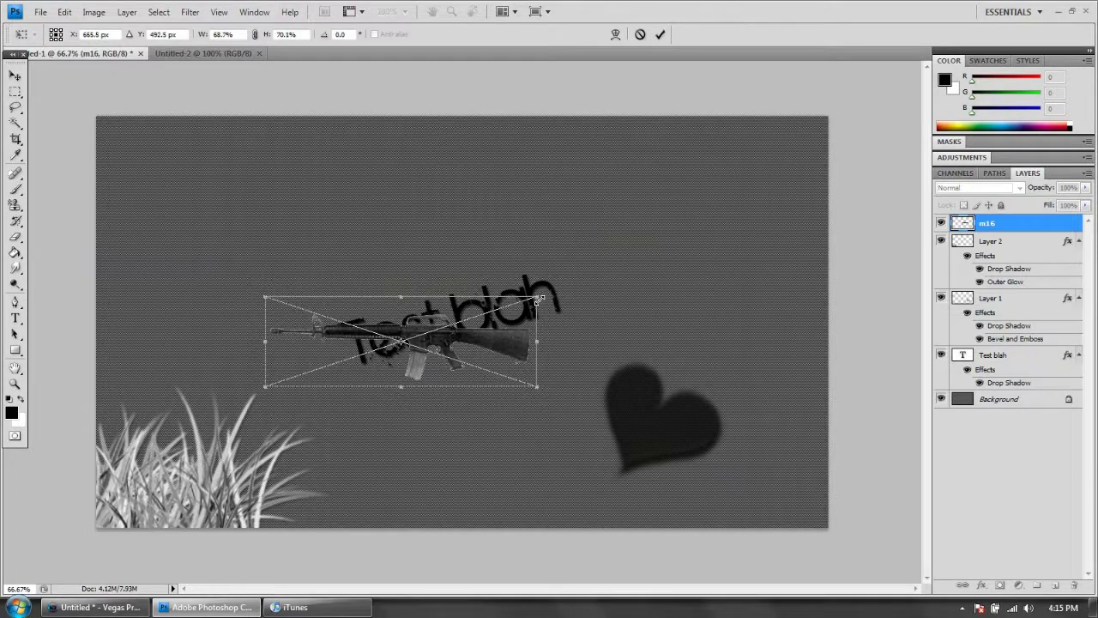
pyautogui.click(15, 76)
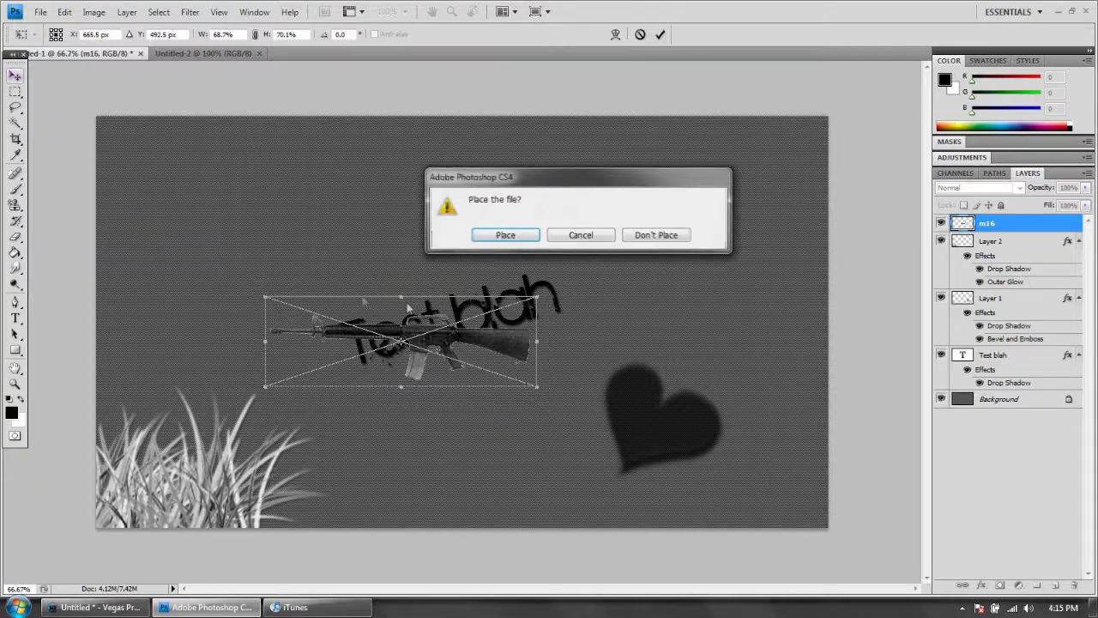
pyautogui.click(515, 240)
pyautogui.moveTo(463, 336); pyautogui.dragTo(658, 202)
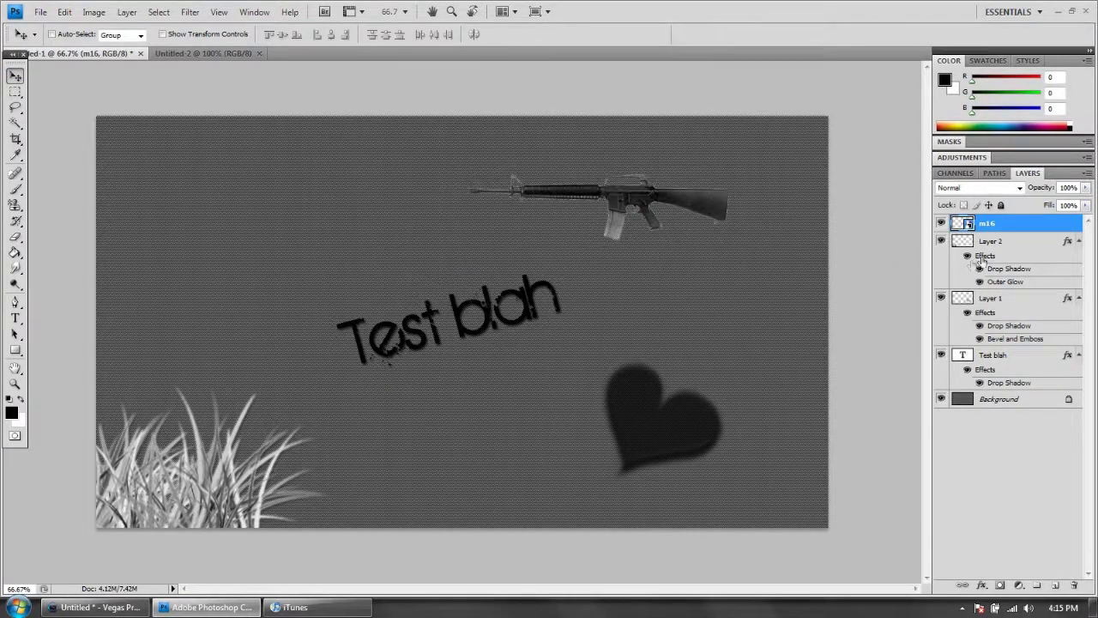
# Step: Apply a Color Overlay in black (000000) to the m16 layer at 100% opacity
pyautogui.rightClick(997, 229)
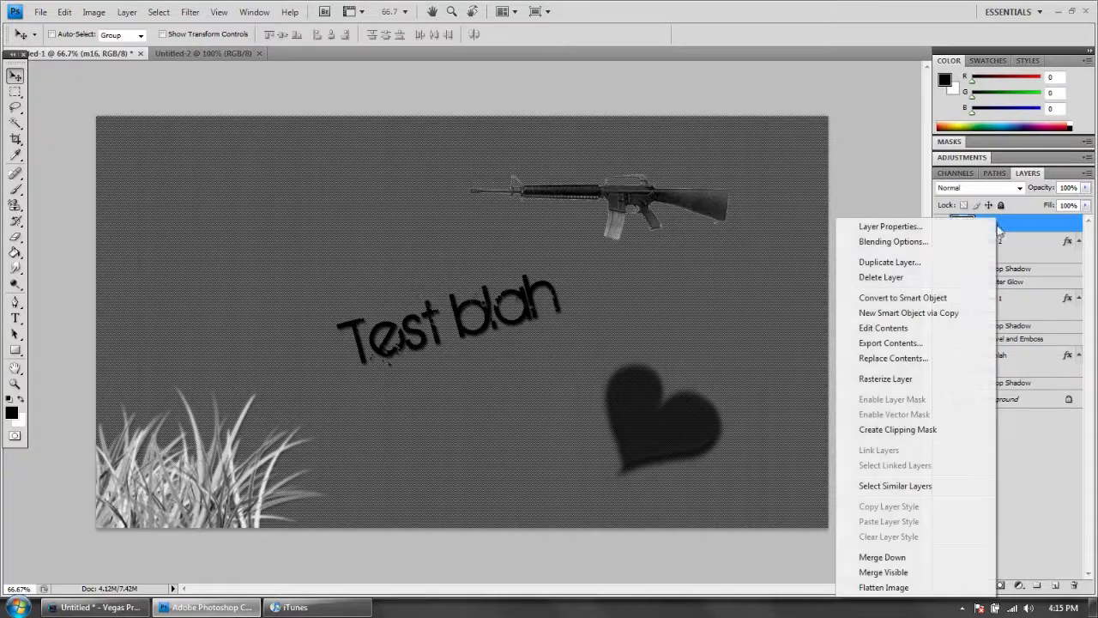
pyautogui.click(925, 244)
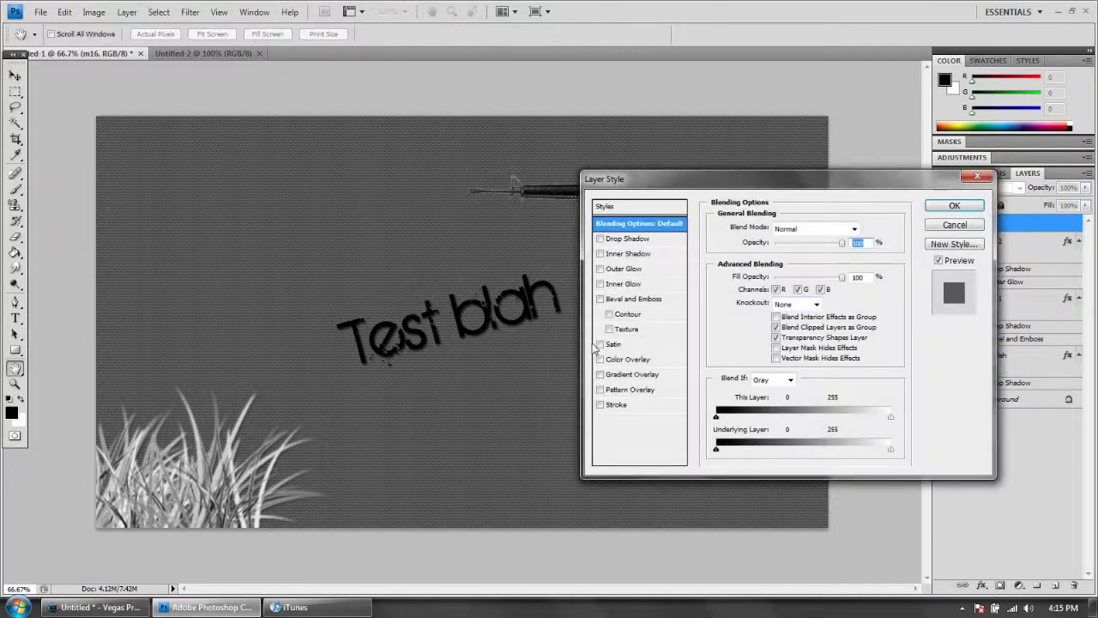
pyautogui.click(600, 359)
pyautogui.moveTo(681, 191); pyautogui.dragTo(693, 172)
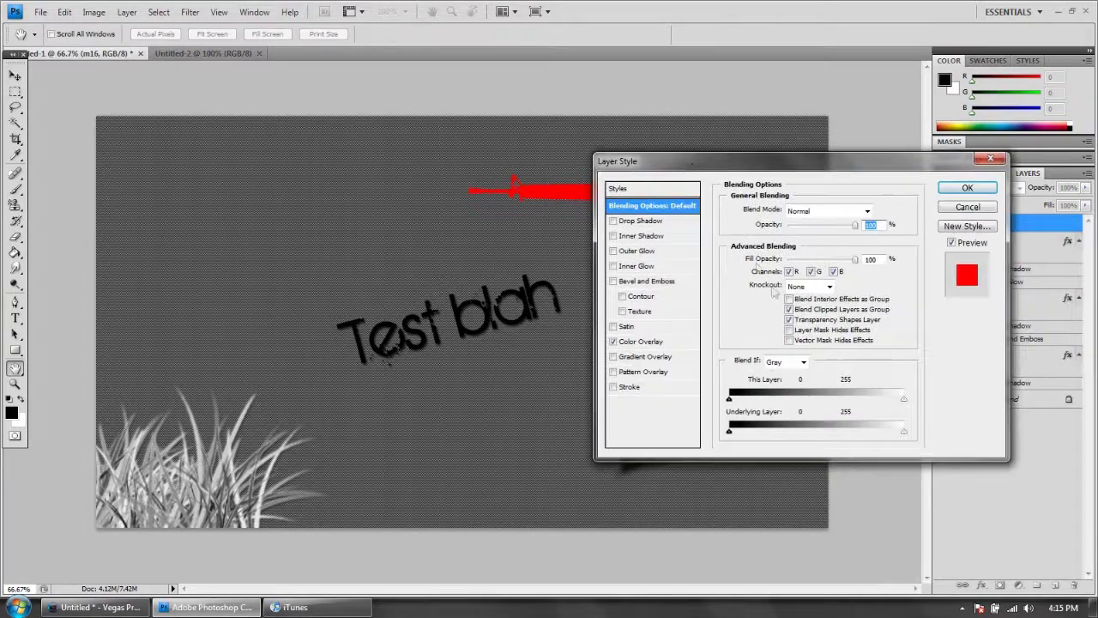
pyautogui.click(652, 342)
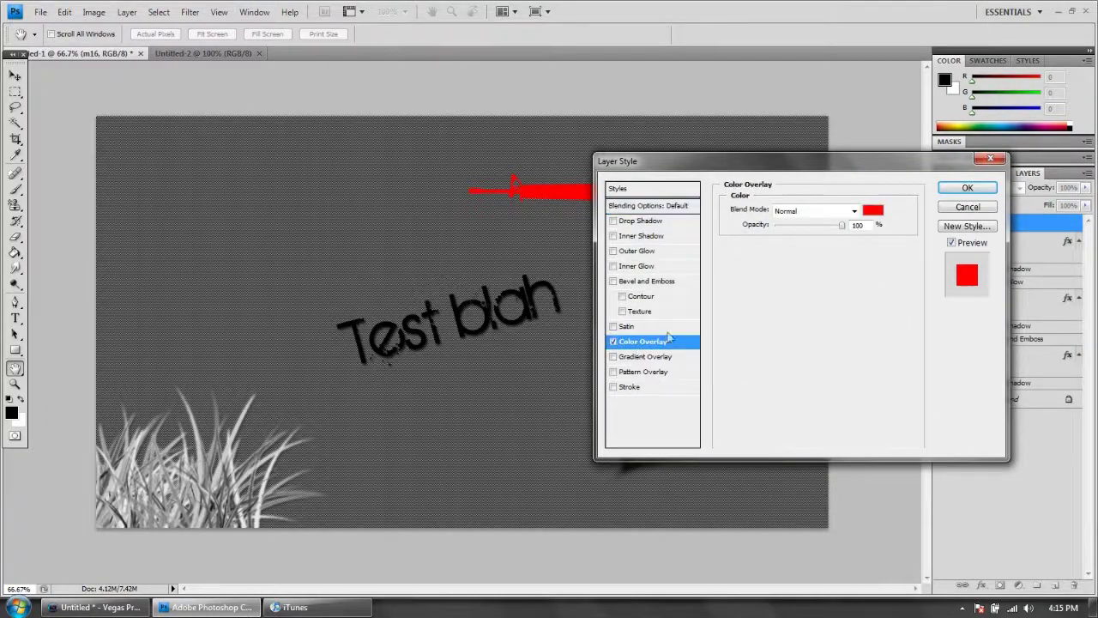
pyautogui.click(873, 210)
pyautogui.click(353, 417)
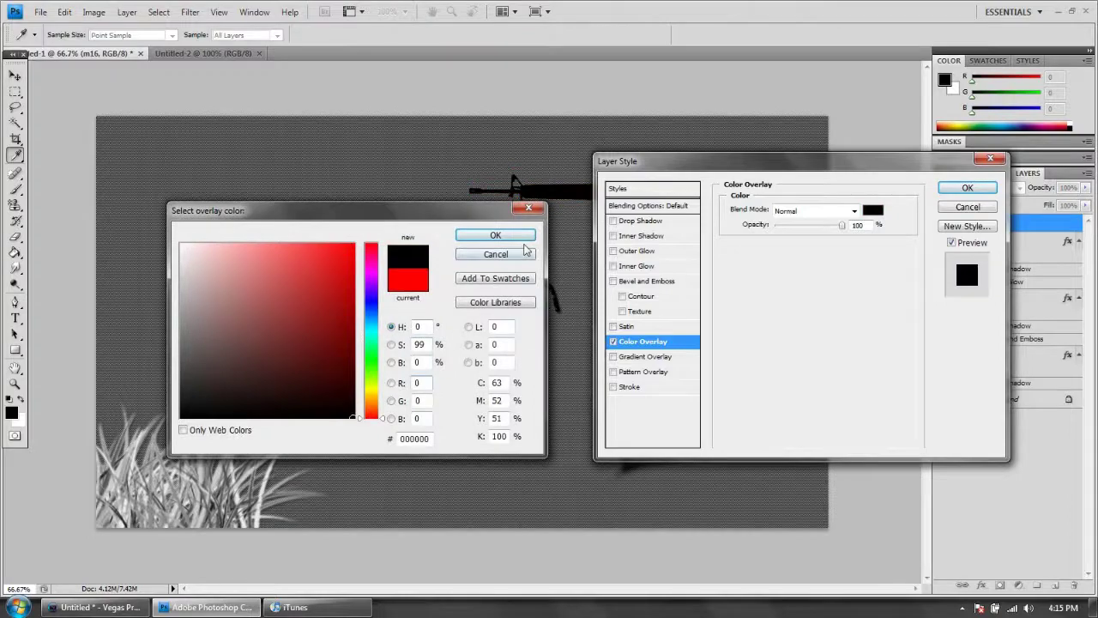
pyautogui.click(498, 236)
pyautogui.click(966, 188)
# Step: Move the rifle to the upper left of the text and rotate it 180°
pyautogui.press('v')
pyautogui.moveTo(588, 202); pyautogui.dragTo(283, 202)
pyautogui.click(65, 11)
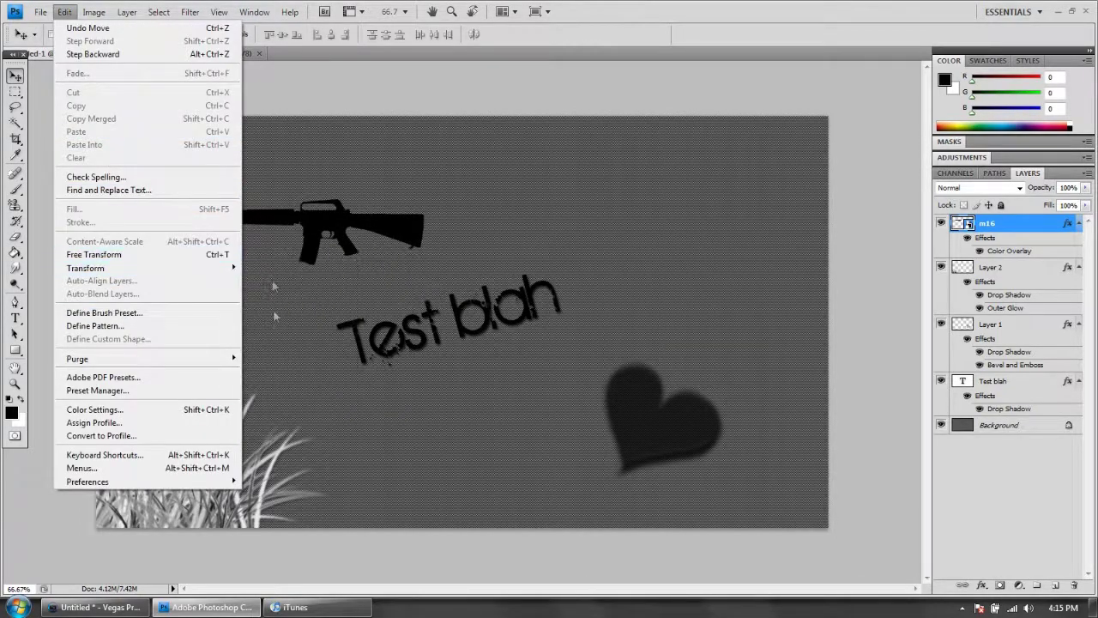
pyautogui.moveTo(227, 267)
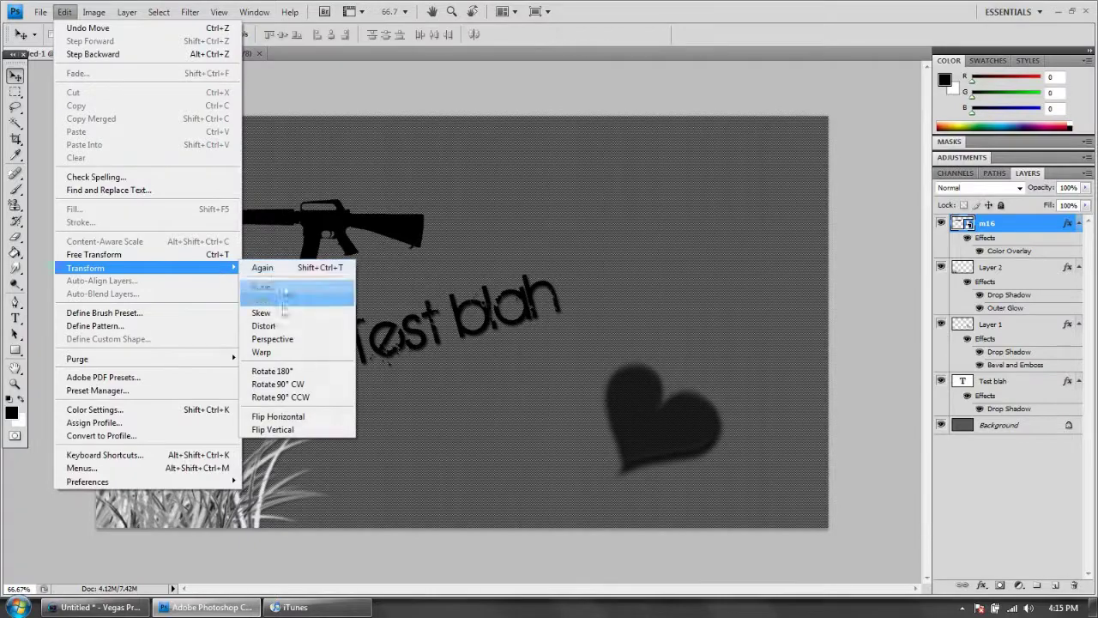
pyautogui.click(274, 371)
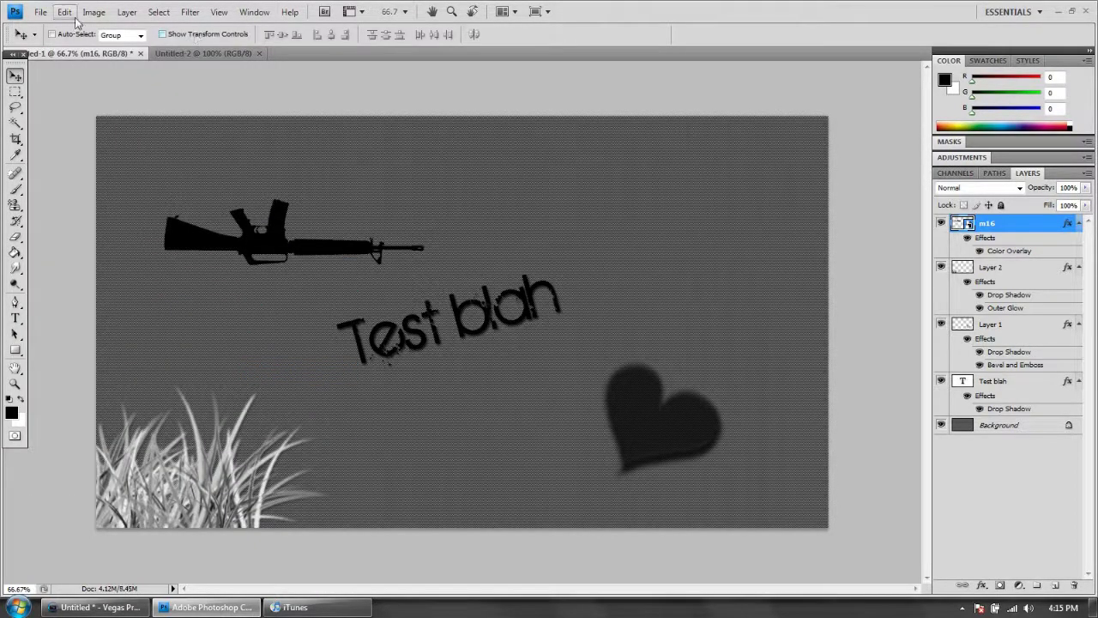
# Step: Flip the rifle vertically and shift it slightly down and to the right
pyautogui.click(68, 14)
pyautogui.moveTo(109, 269)
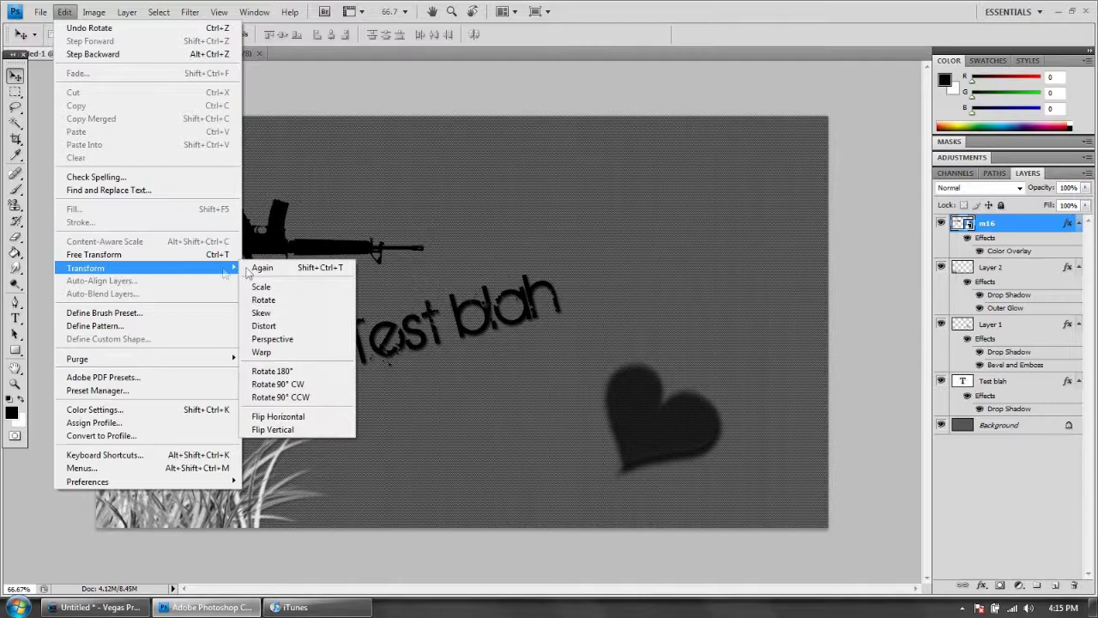
pyautogui.click(275, 432)
pyautogui.moveTo(247, 249); pyautogui.dragTo(279, 274)
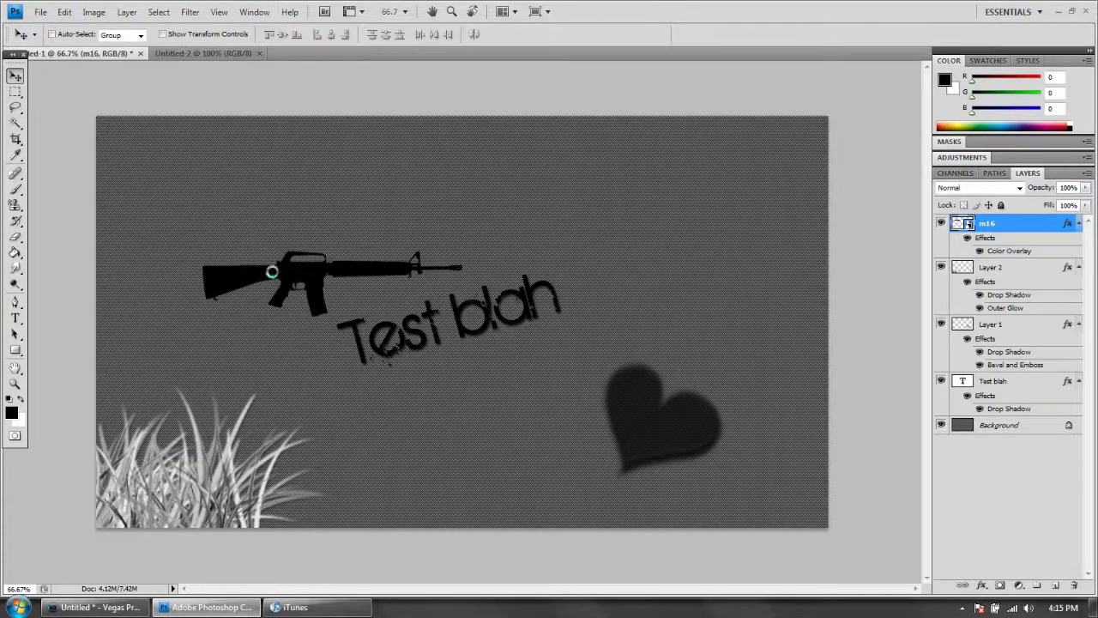
# Step: Rotate the rifle about 23.1° counterclockwise, apply the transformation, and shift it slightly down and left beside the text
pyautogui.click(65, 12)
pyautogui.moveTo(174, 268)
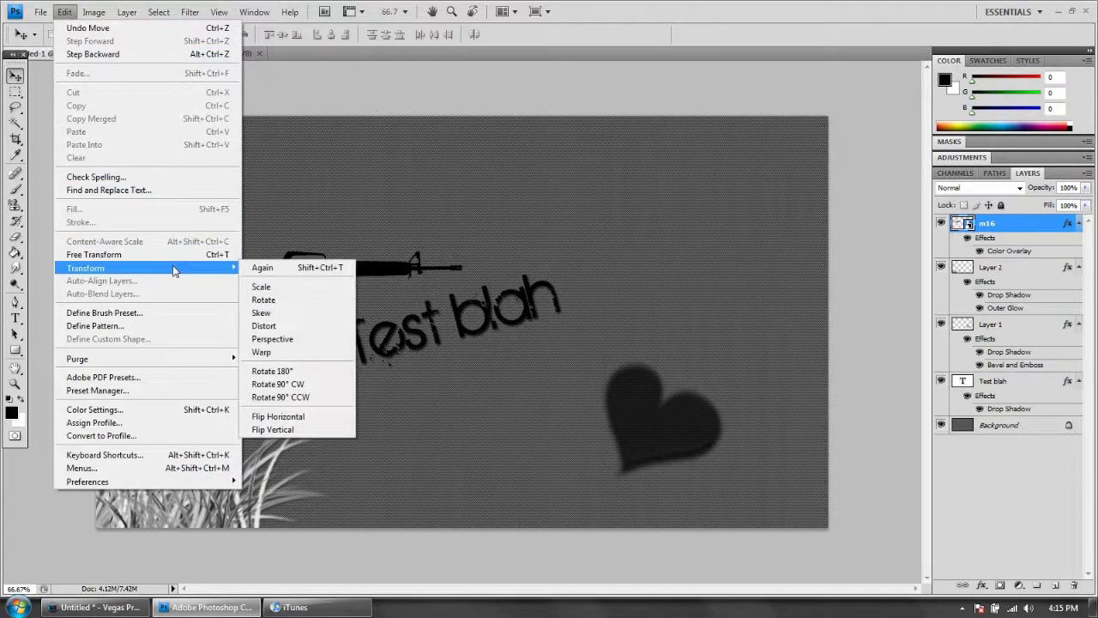
pyautogui.click(279, 306)
pyautogui.moveTo(475, 225); pyautogui.dragTo(438, 176)
pyautogui.click(15, 76)
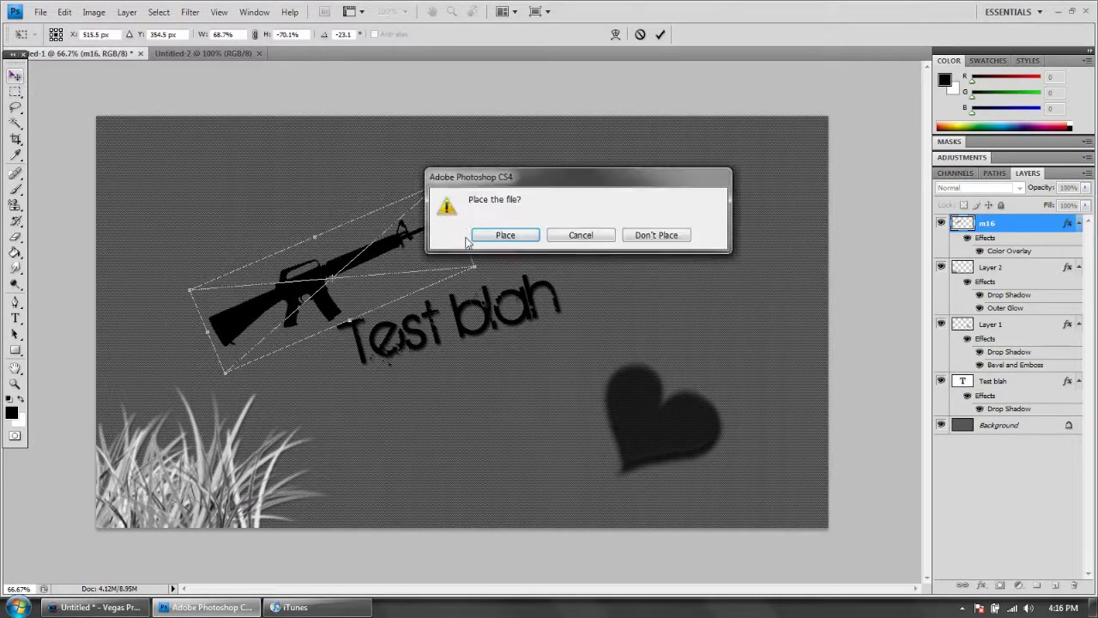
pyautogui.click(505, 235)
pyautogui.moveTo(320, 281); pyautogui.dragTo(295, 296)
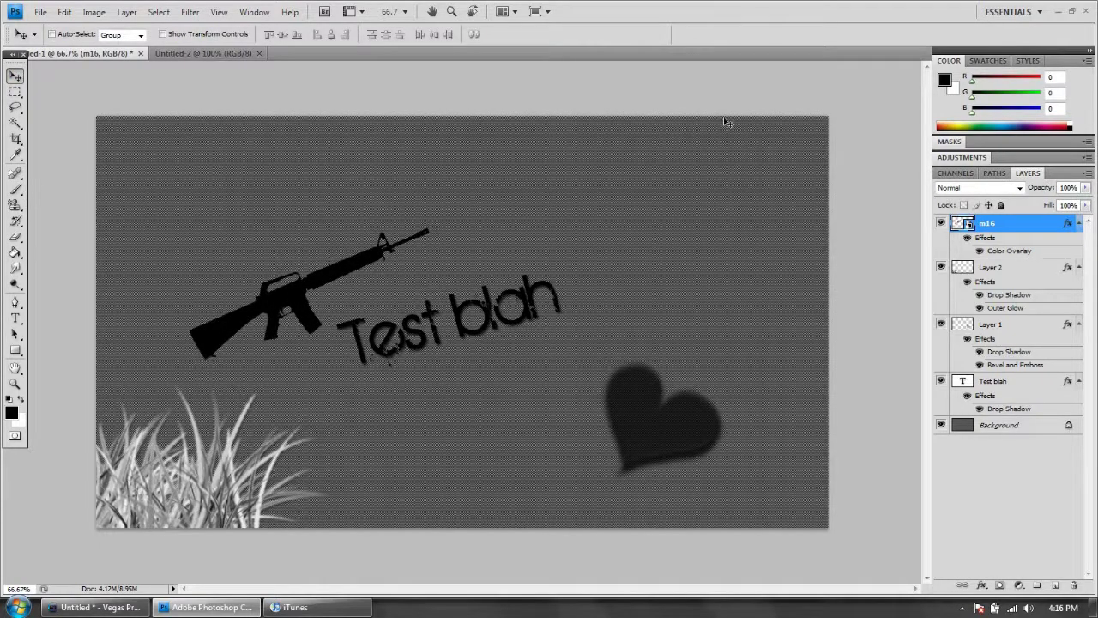
# Step: Create a new layer above the m16 layer with the default settings
pyautogui.click(127, 12)
pyautogui.moveTo(139, 30)
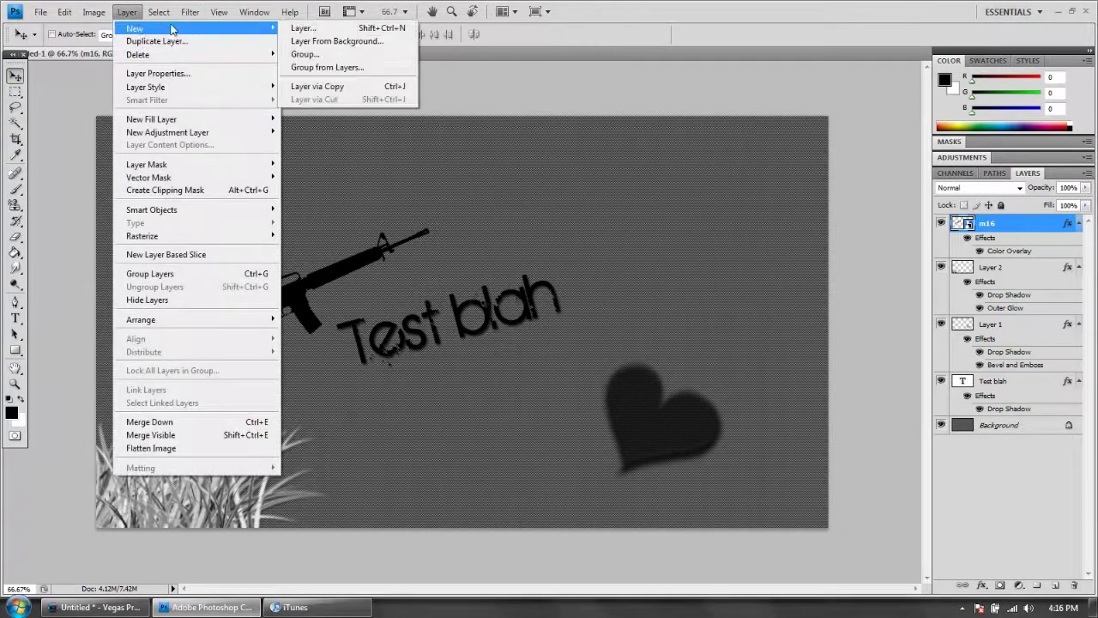
pyautogui.click(303, 28)
pyautogui.click(461, 156)
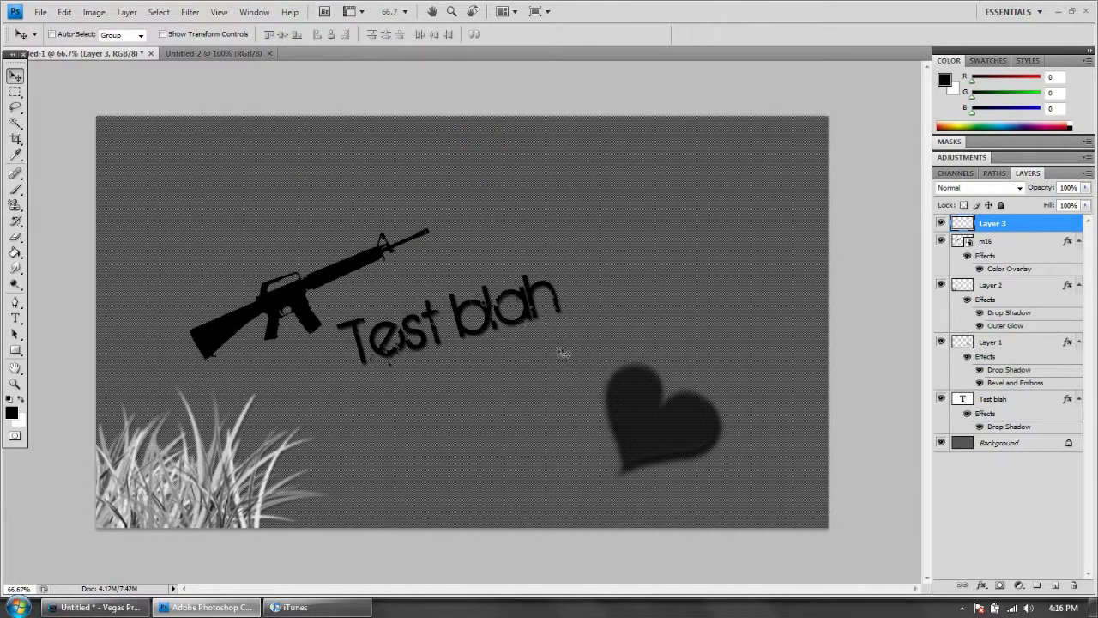
pyautogui.click(1004, 244)
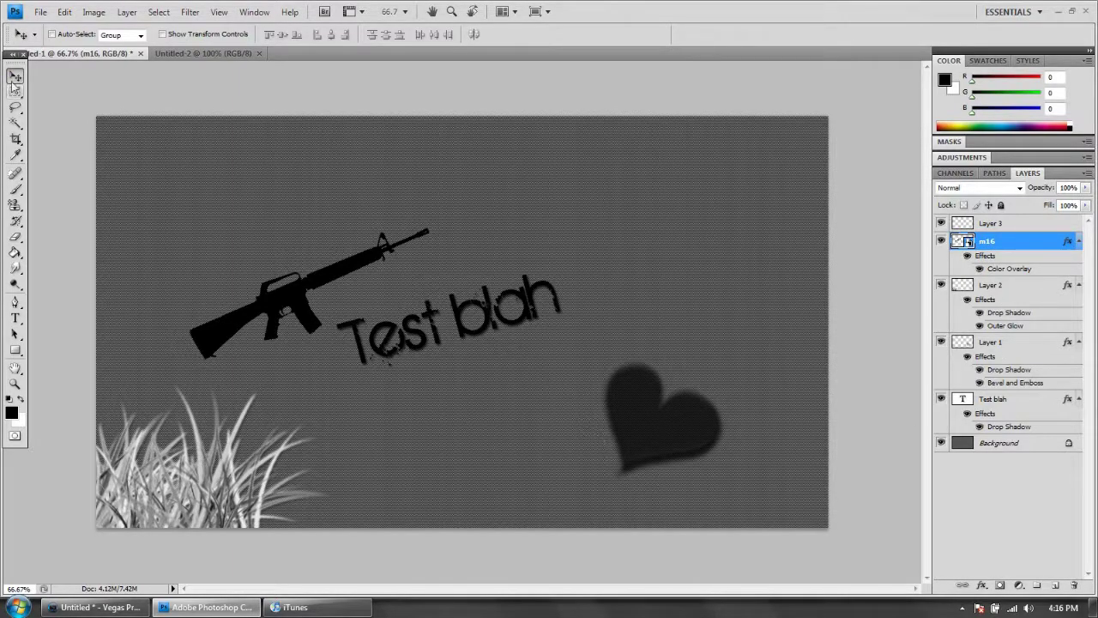
pyautogui.click(1030, 291)
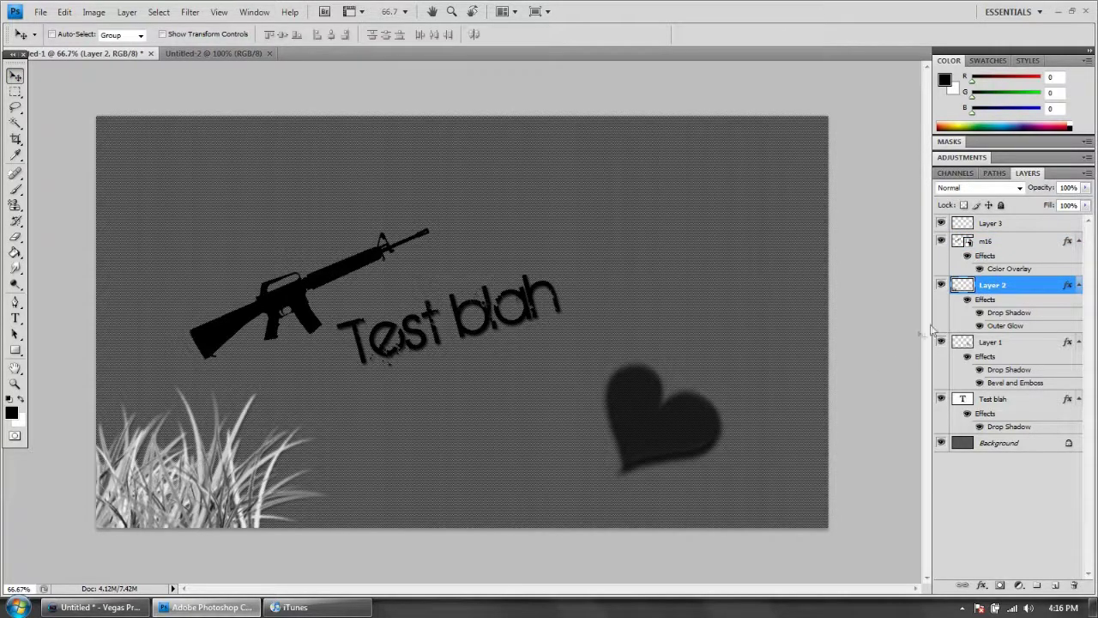
pyautogui.click(1014, 348)
pyautogui.click(995, 286)
pyautogui.click(992, 225)
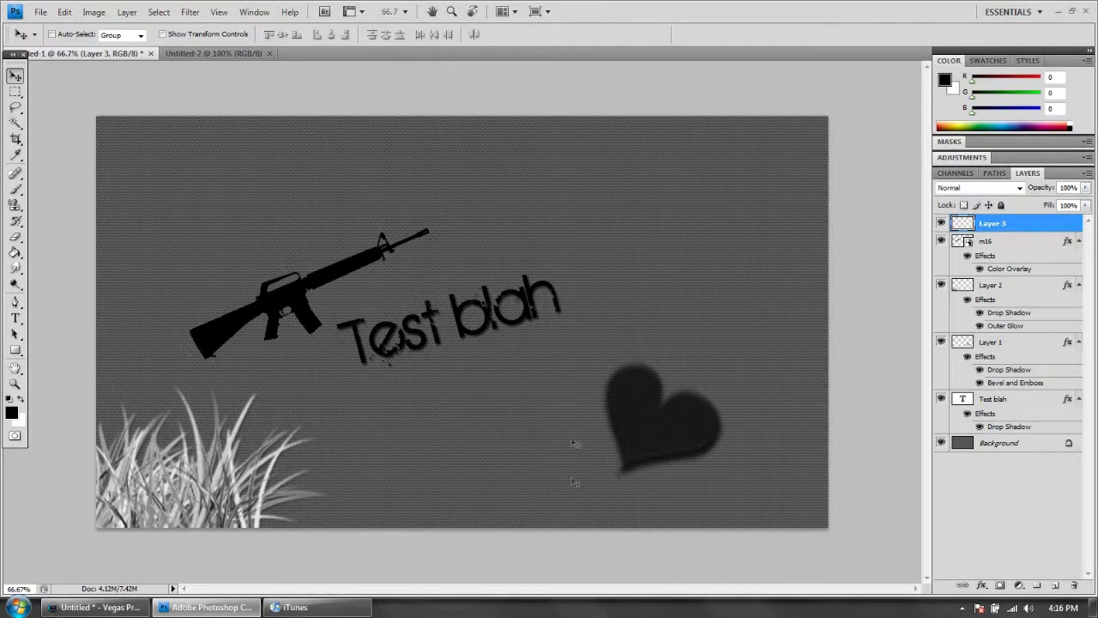
# Step: Open the Save As dialog for the wallpaper and review the available file formats
pyautogui.click(40, 12)
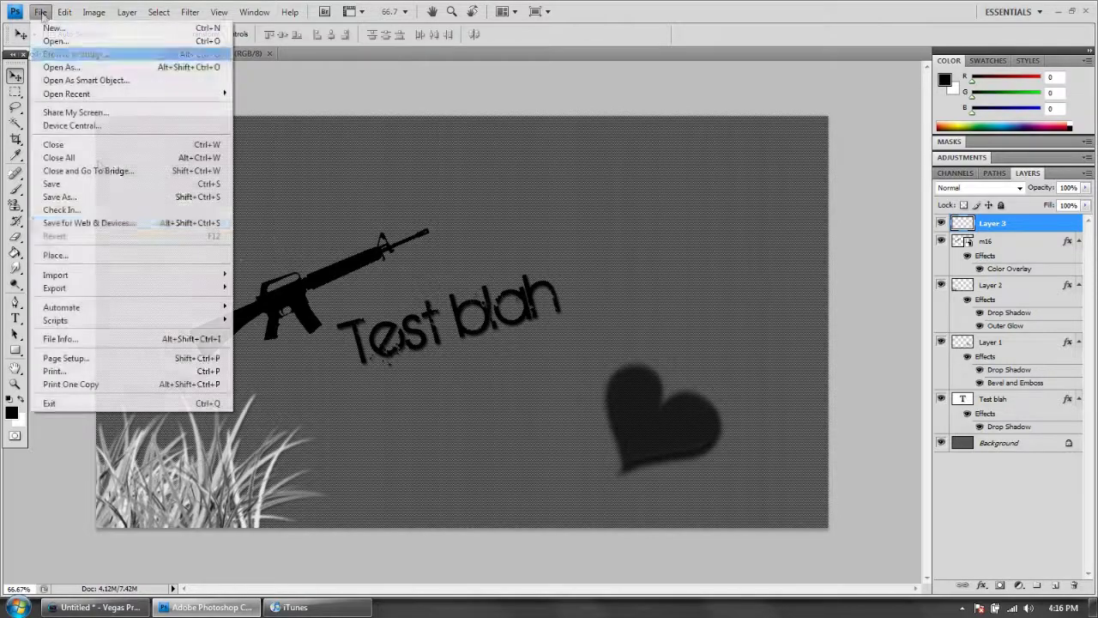
pyautogui.click(40, 12)
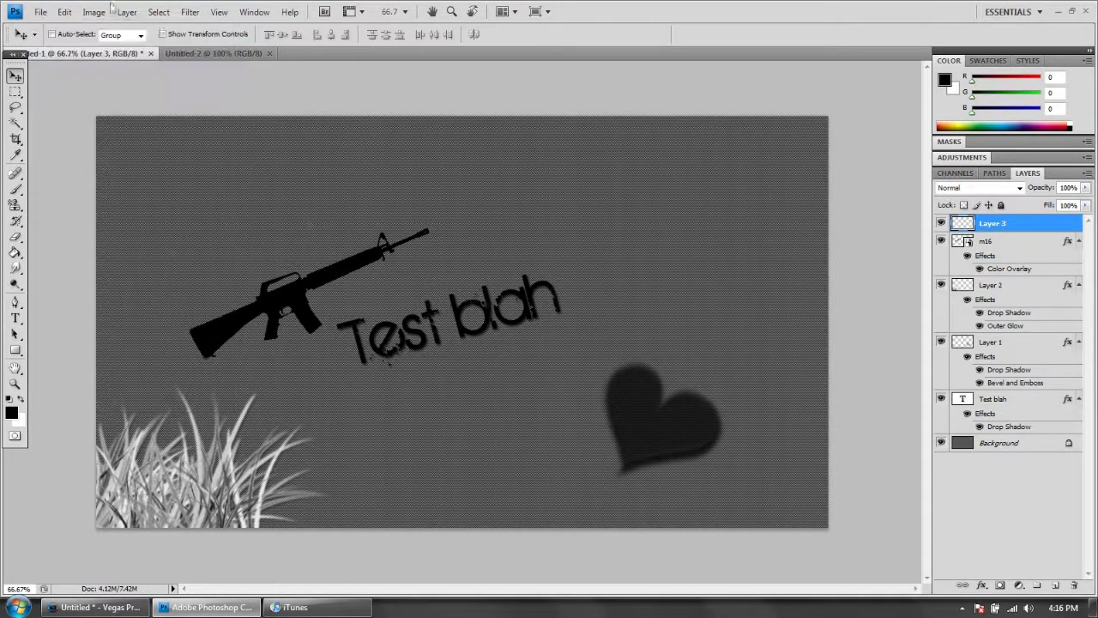
pyautogui.click(40, 12)
pyautogui.click(79, 203)
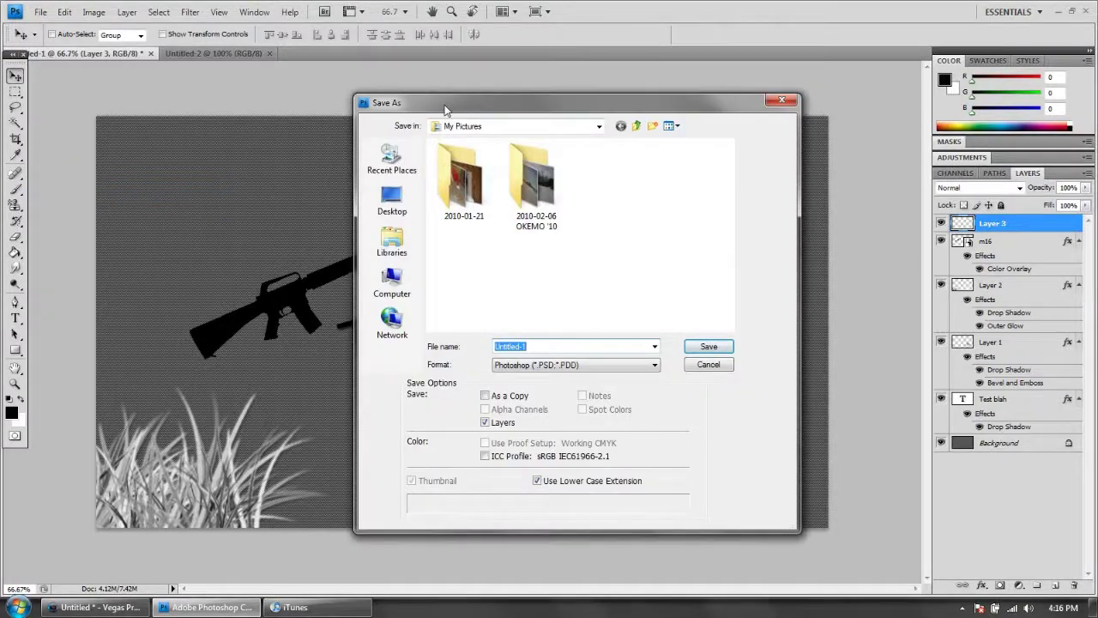
pyautogui.moveTo(445, 108); pyautogui.dragTo(397, 100)
pyautogui.click(515, 364)
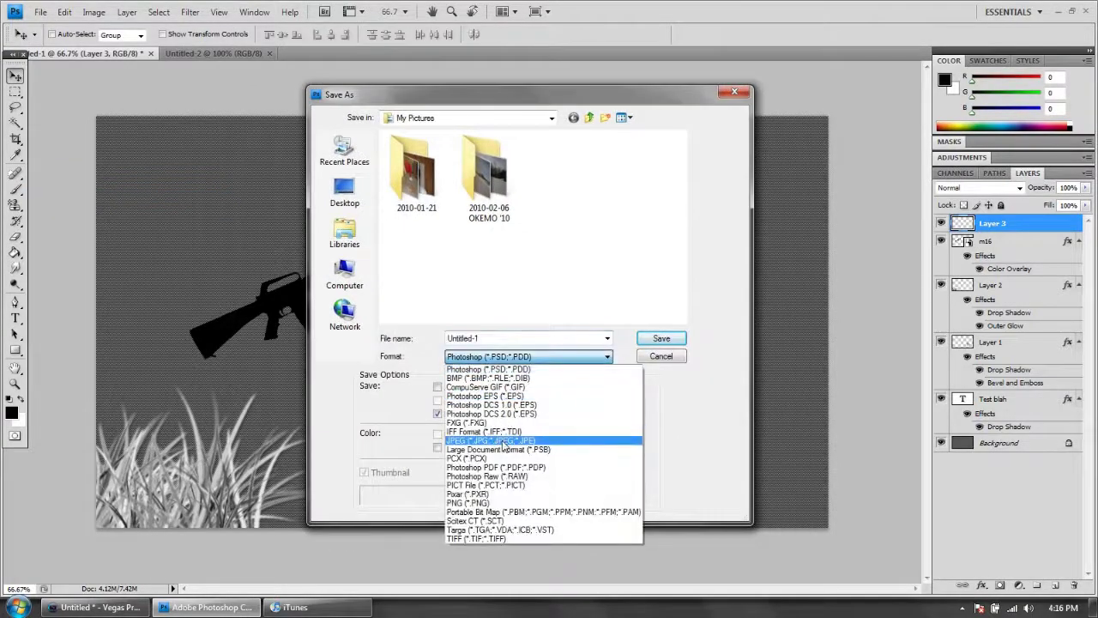
pyautogui.click(483, 356)
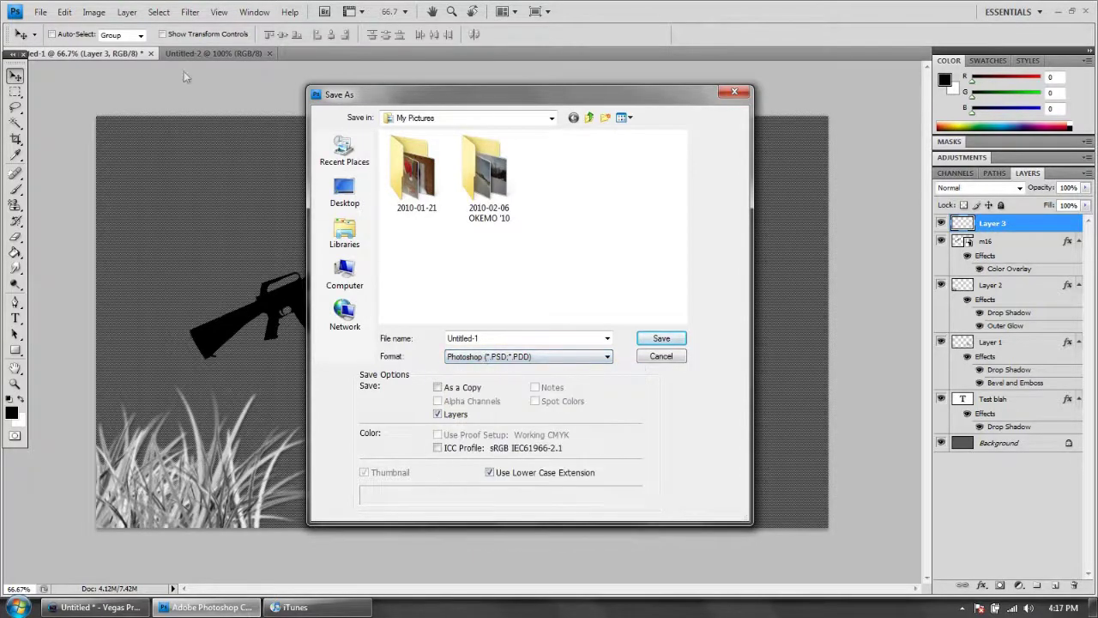
# Step: Try the JPEG format for saving the wallpaper, and cancel the save without writing a file
pyautogui.click(527, 357)
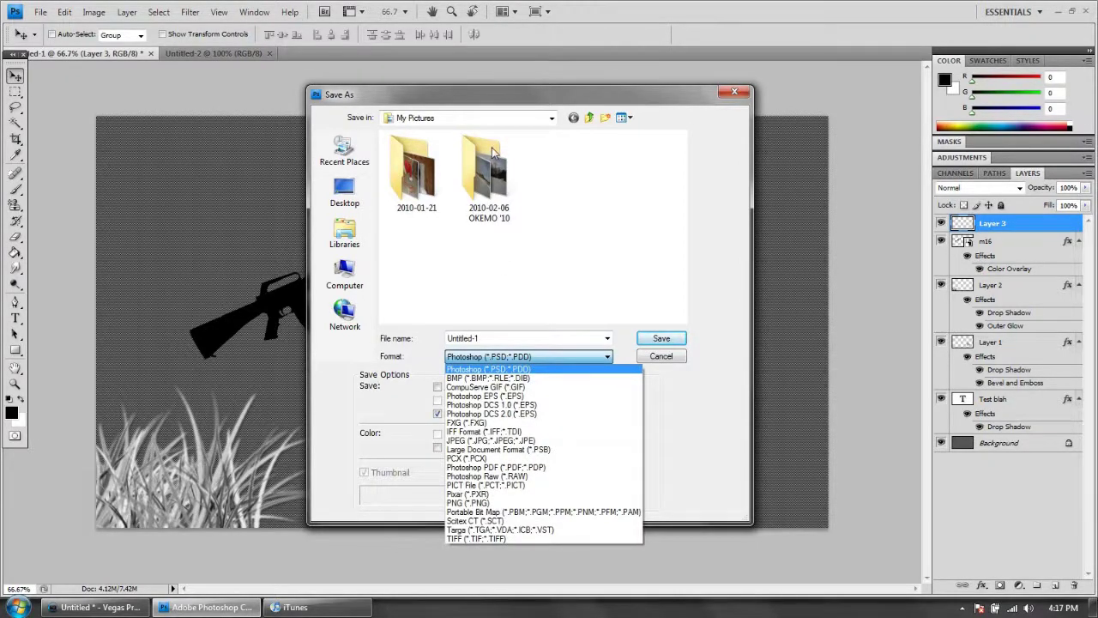
pyautogui.click(498, 441)
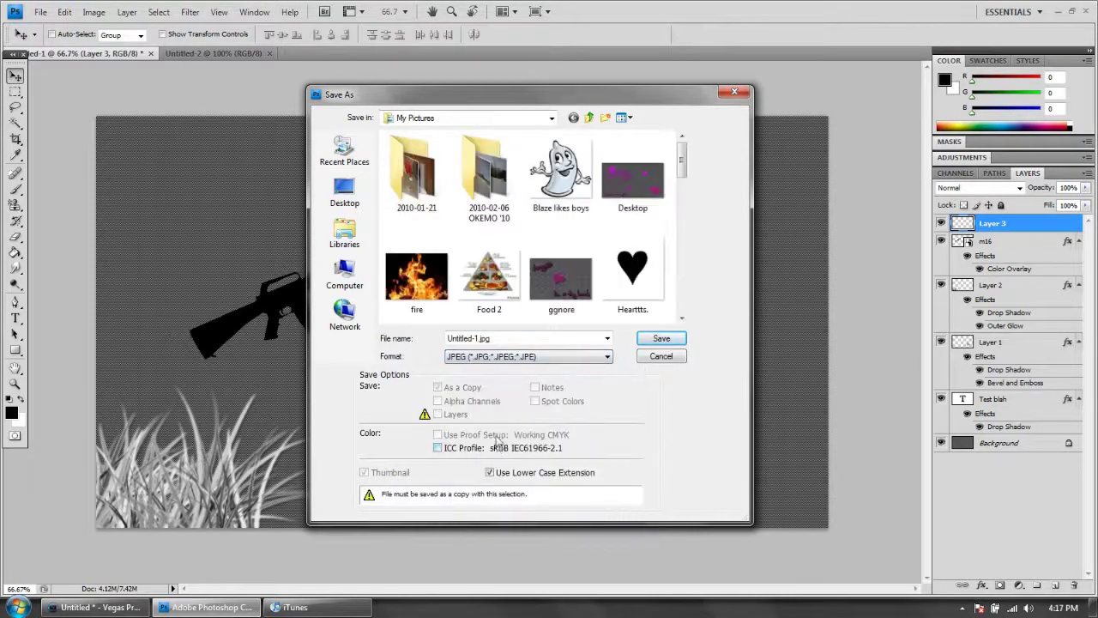
pyautogui.click(515, 357)
pyautogui.press('Escape')
pyautogui.press('Escape')
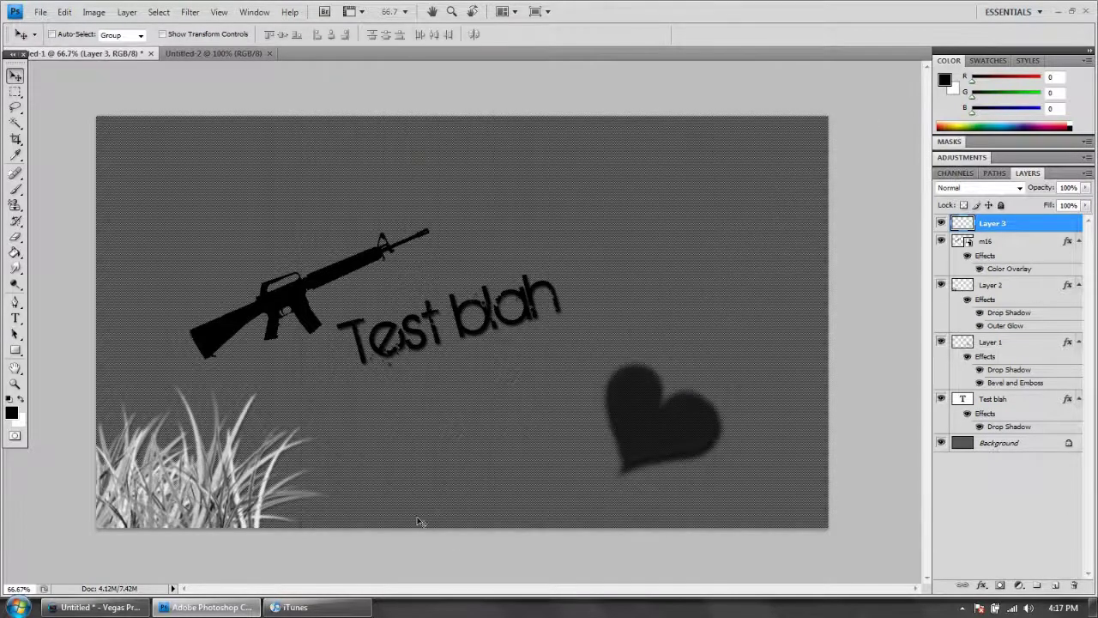
pyautogui.moveTo(178, 598)
pyautogui.click(962, 607)
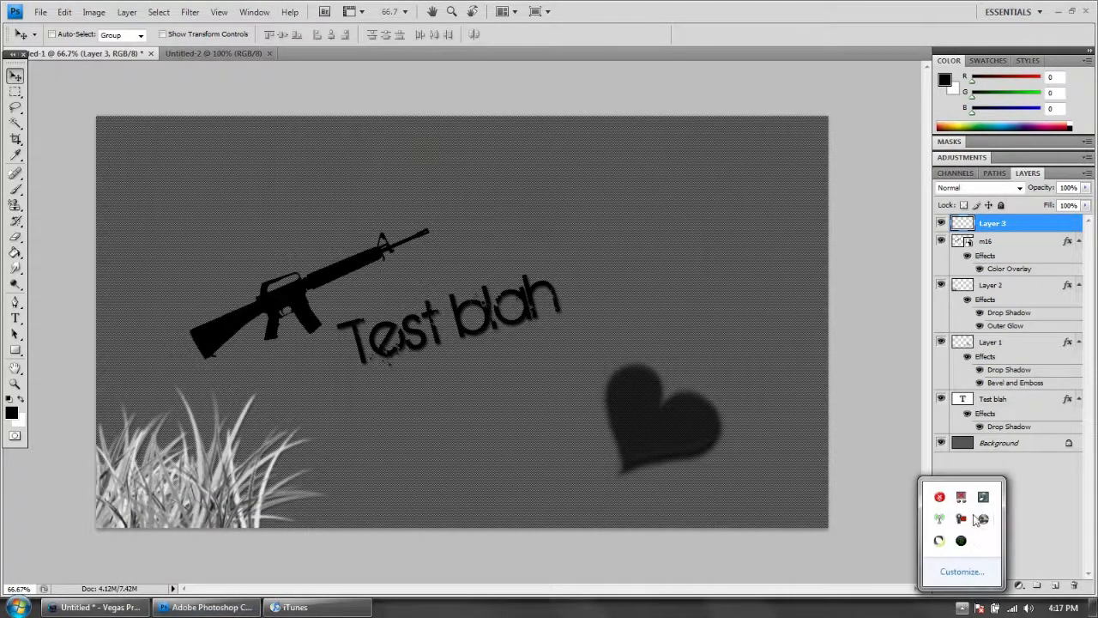
pyautogui.rightClick(981, 518)
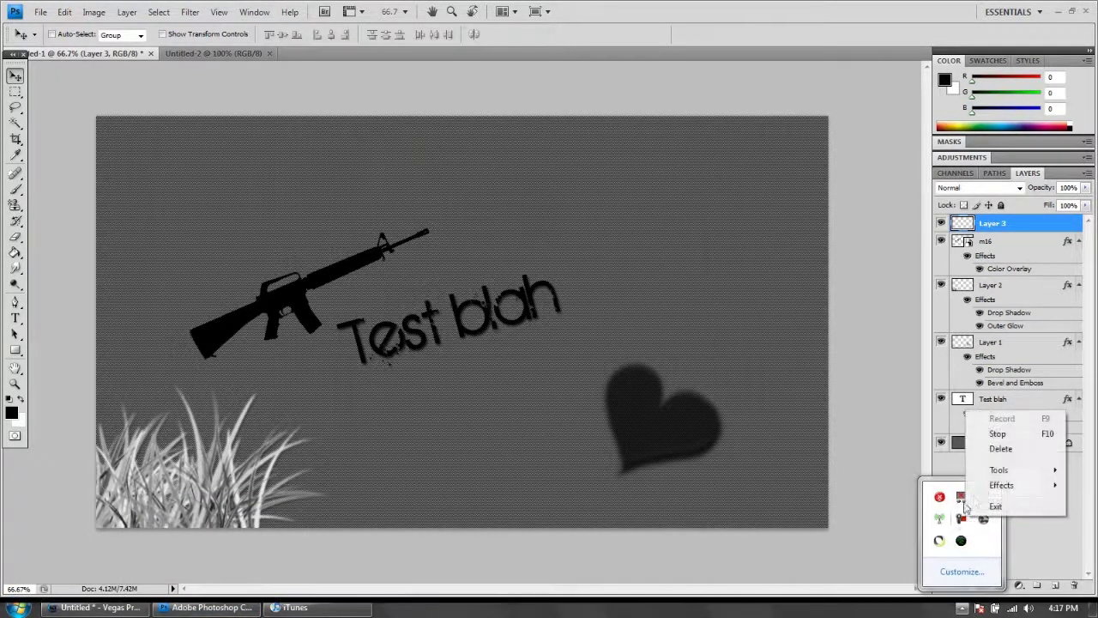